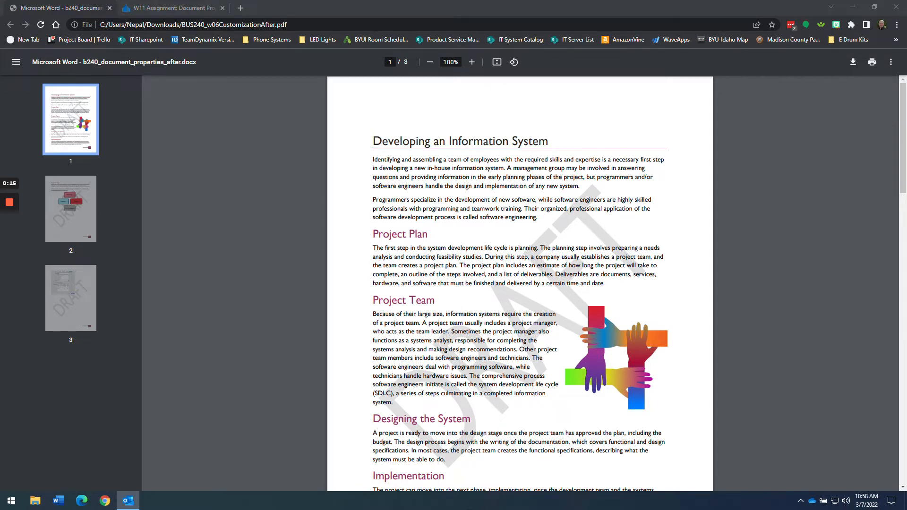
# - Go to the Canvas W11 Assignment: Document Properties page and highlight its title
pyautogui.click(187, 8)
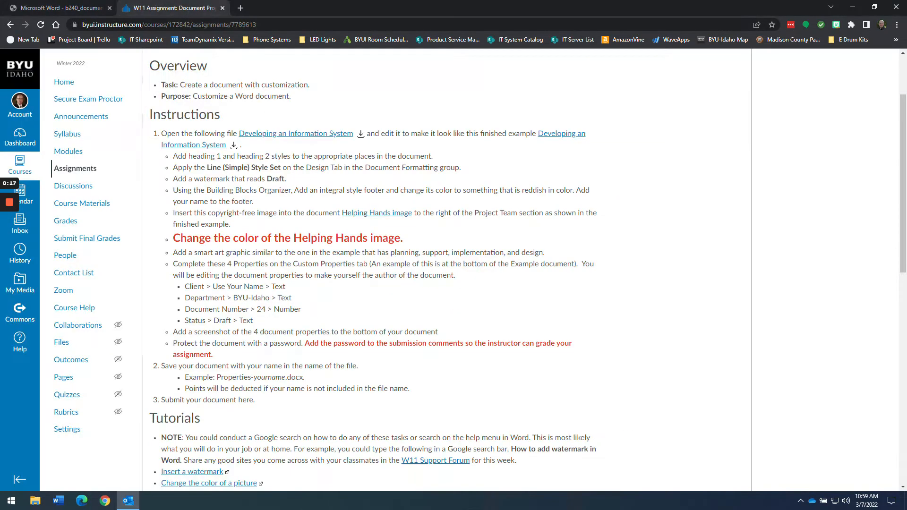
pyautogui.scroll(2, 263, 132)
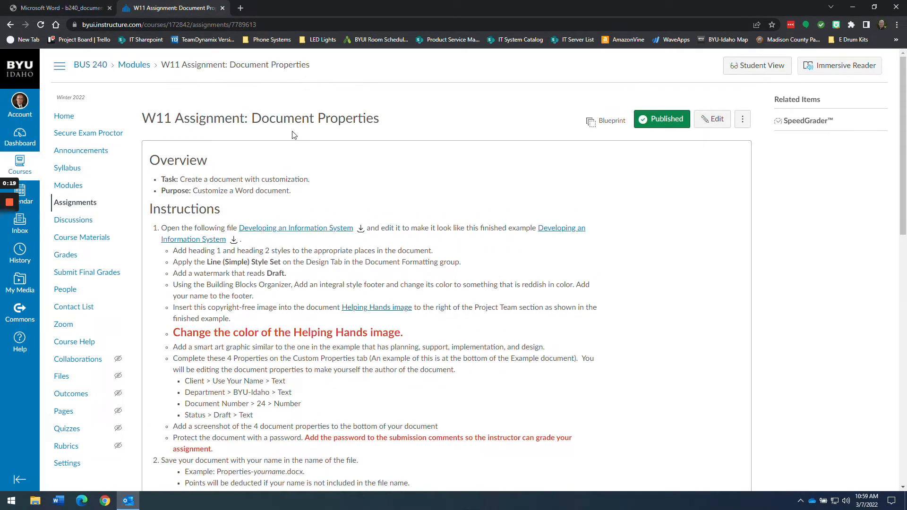
pyautogui.moveTo(251, 118); pyautogui.dragTo(395, 126)
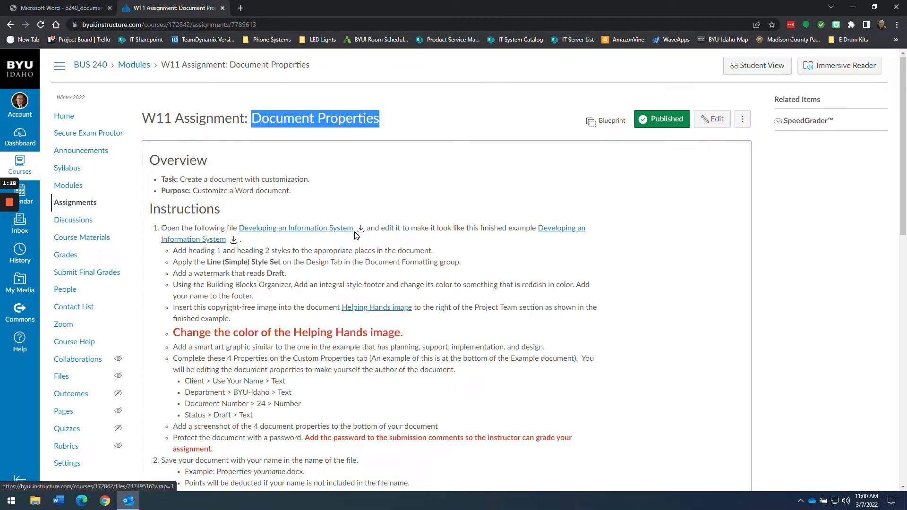
# - Read the Week 11 - Document Properties Assignment email in Outlook, then minimize Outlook
pyautogui.click(128, 500)
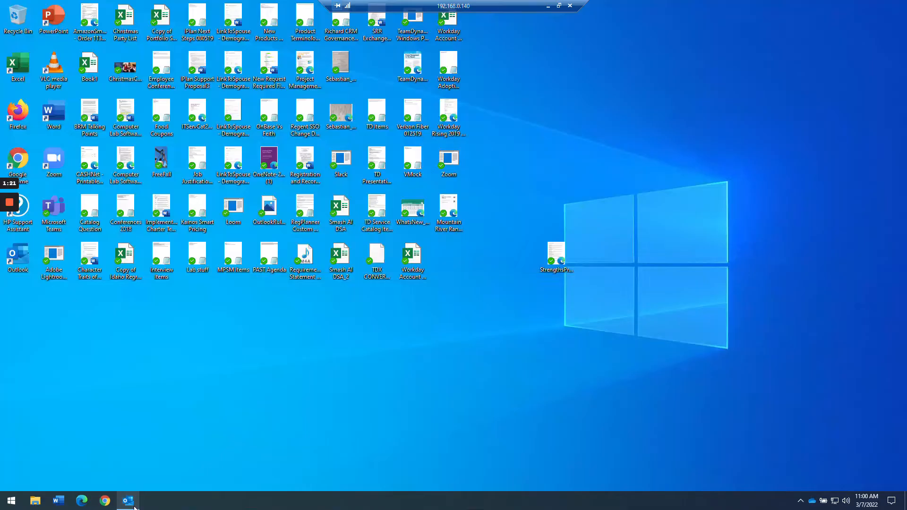
pyautogui.click(128, 503)
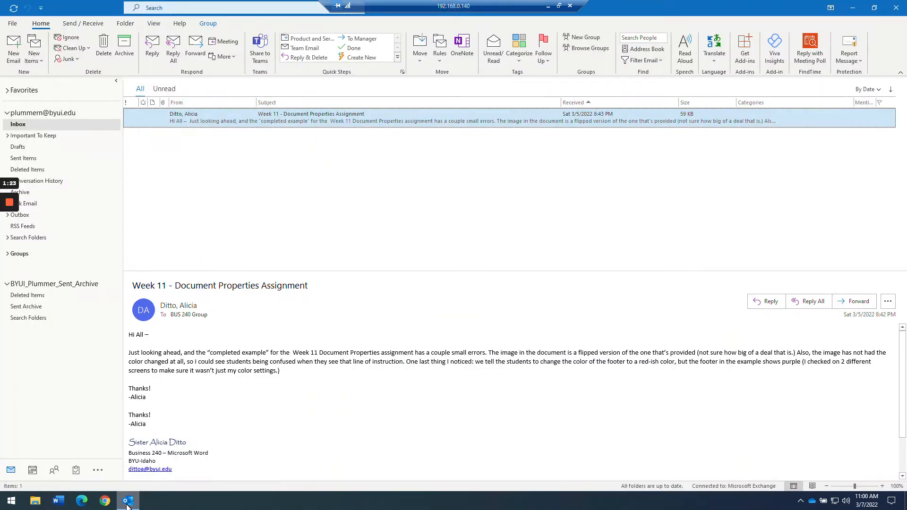
pyautogui.click(128, 504)
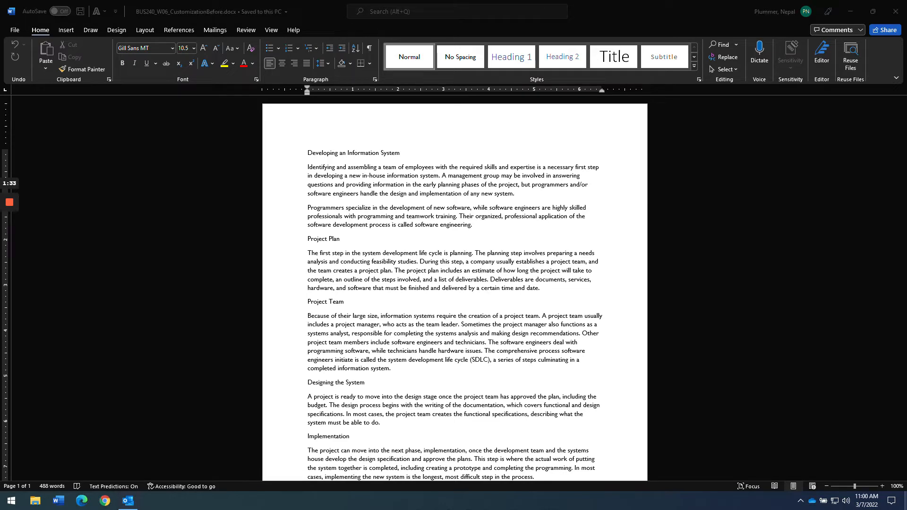
# - Compare the Fall 2021 assignment page with the finished-example PDF, scrolling through the example
pyautogui.hotkey('alt', 'Tab')
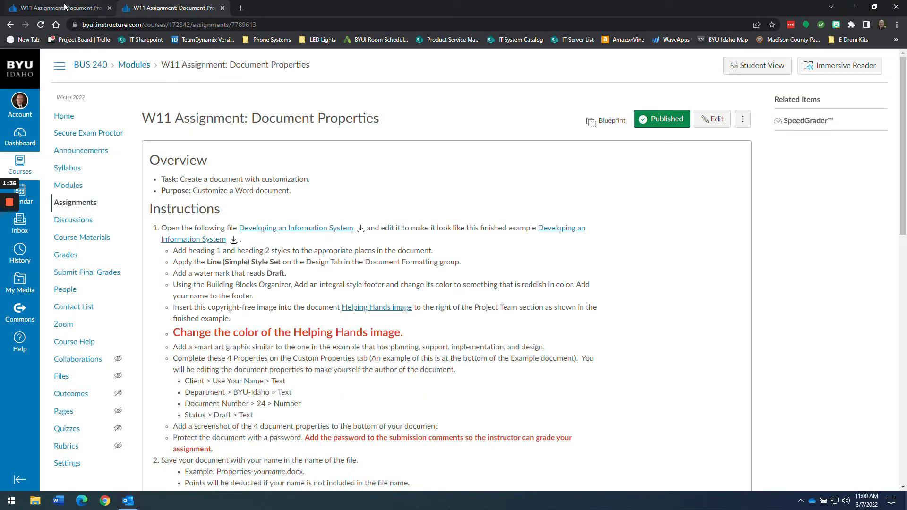
pyautogui.click(65, 7)
pyautogui.click(142, 8)
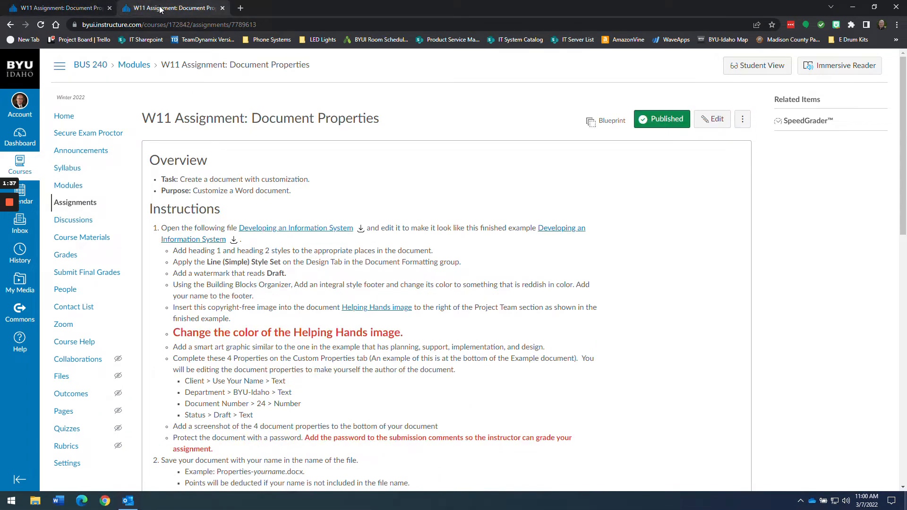
pyautogui.click(99, 9)
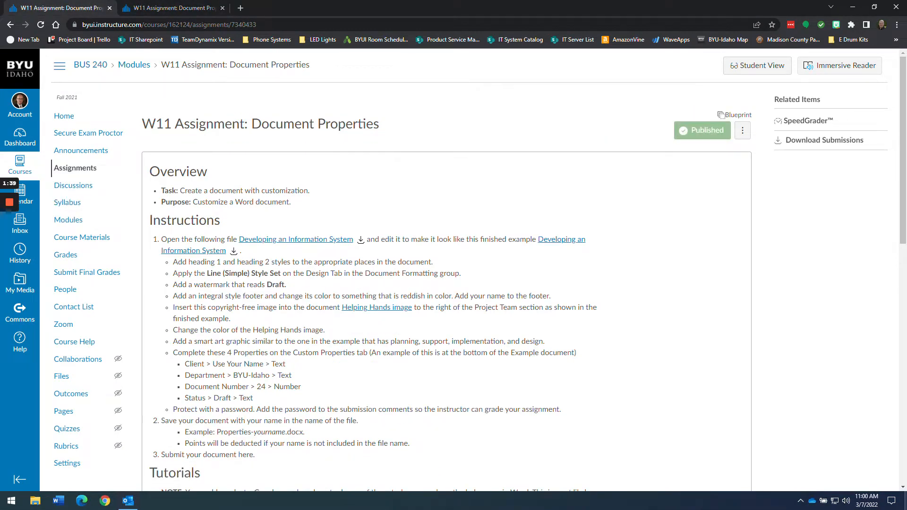
pyautogui.click(141, 7)
pyautogui.click(72, 11)
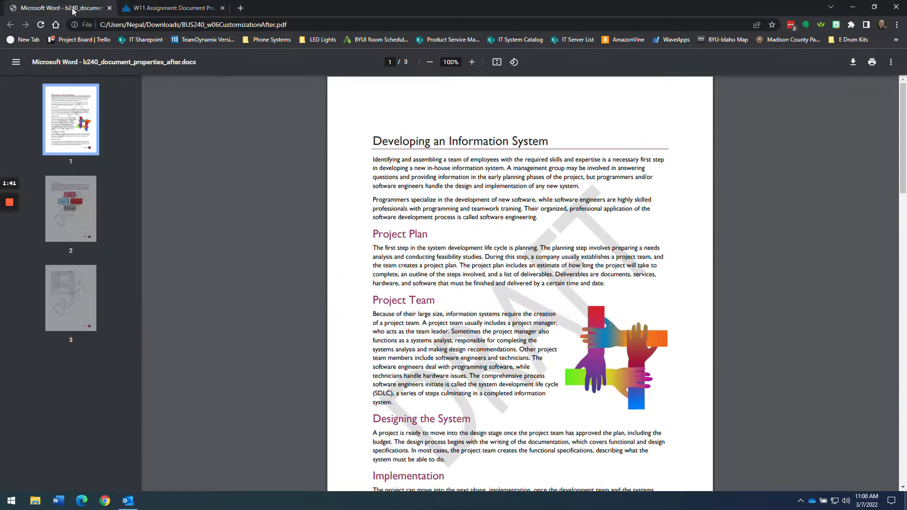
pyautogui.scroll(-10, 487, 305)
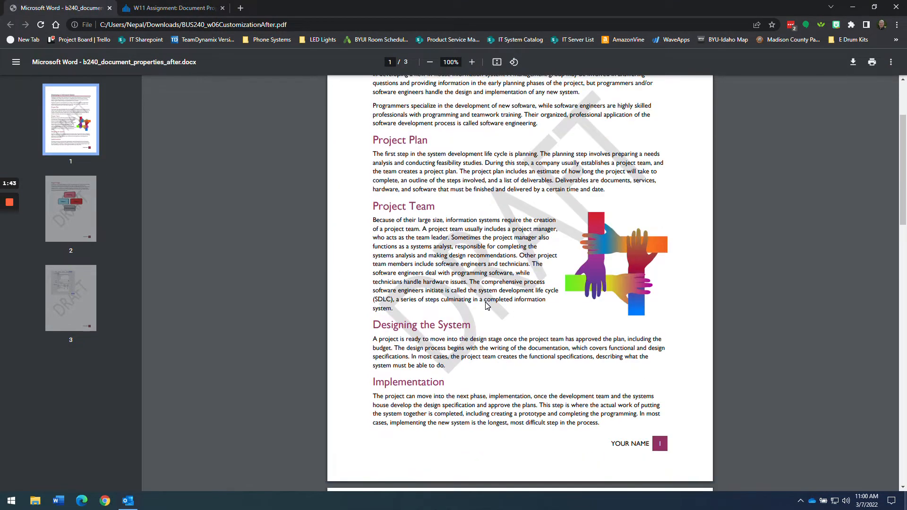
pyautogui.scroll(-5, 486, 302)
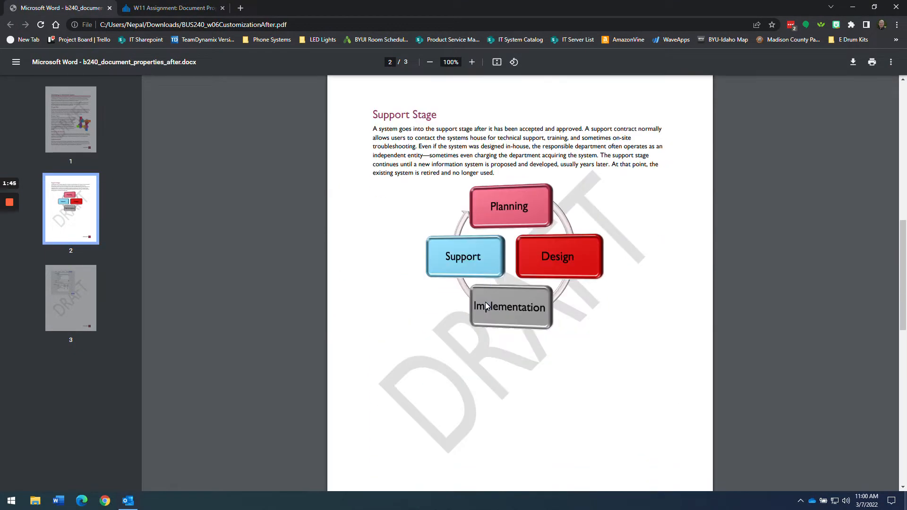
# - Download the finished example BUS240_w06CustomizationAfter.pdf and snap its window to the right half
pyautogui.click(176, 10)
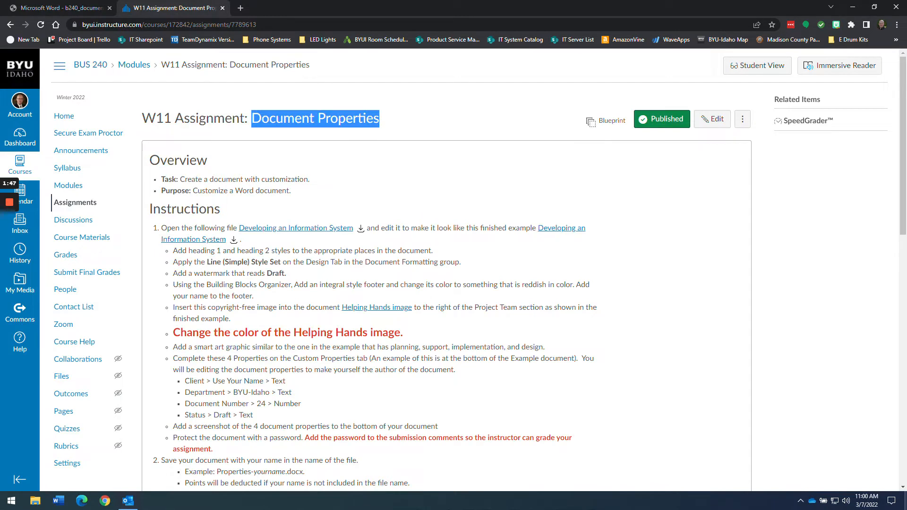
pyautogui.click(236, 240)
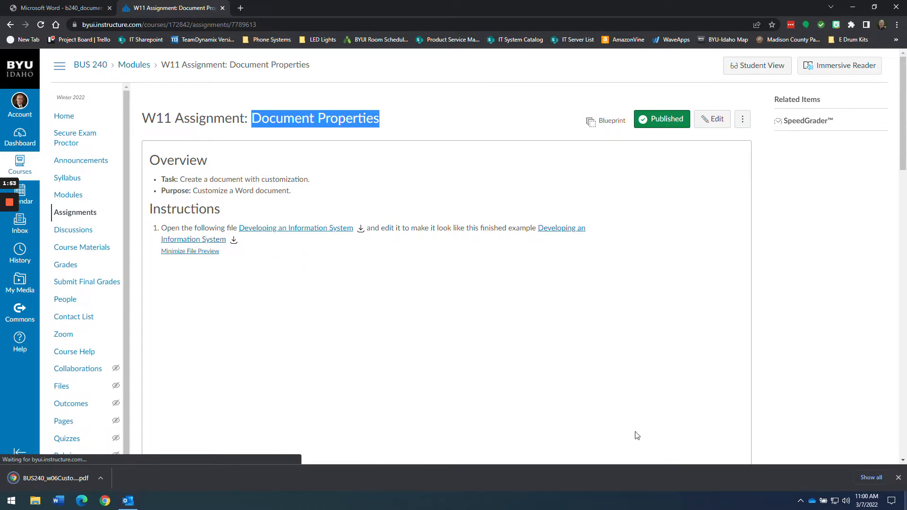
pyautogui.click(898, 477)
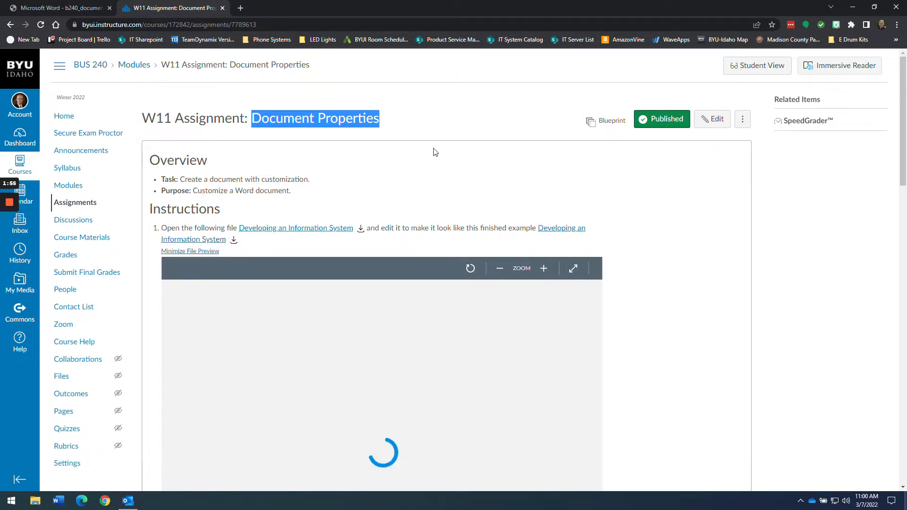
pyautogui.click(67, 8)
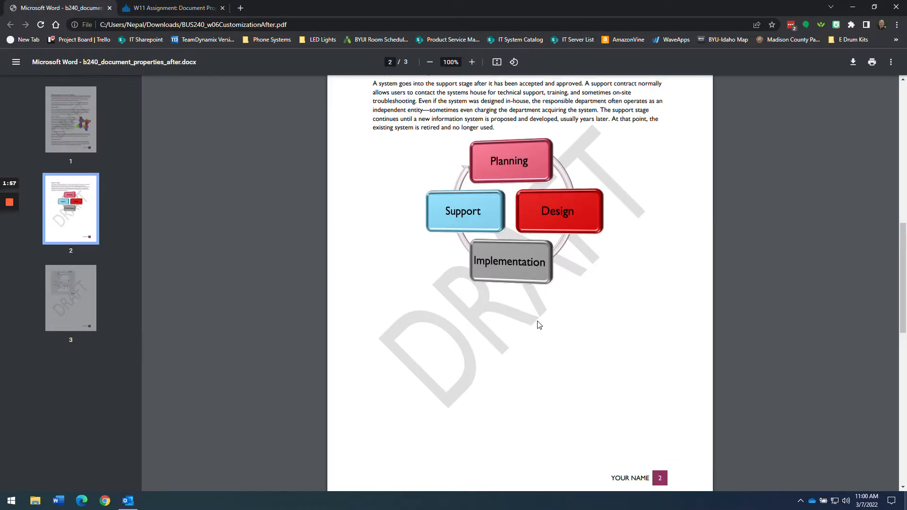
pyautogui.scroll(10, 539, 325)
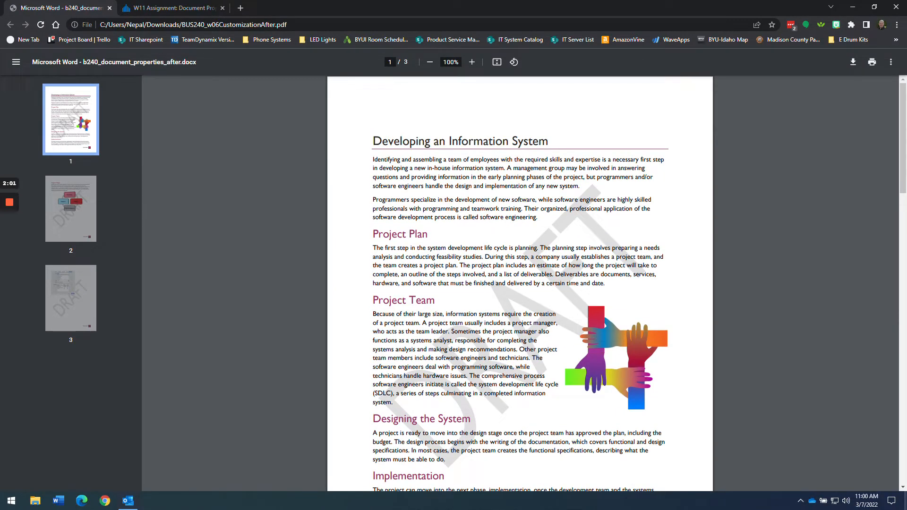
pyautogui.press('super+Right')
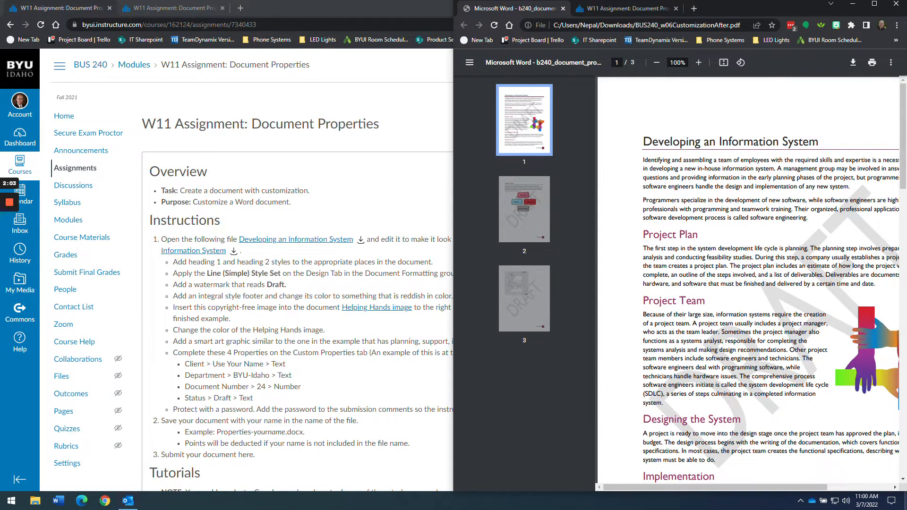
# - Snap Word to the left half beside the PDF, then maximize the Word and PDF windows
pyautogui.hotkey('alt', 'Tab')
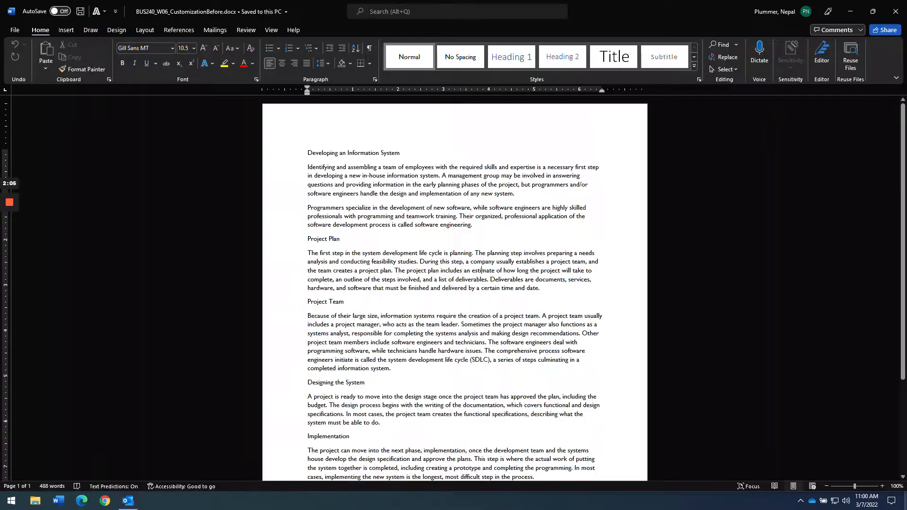
pyautogui.press('super+Left')
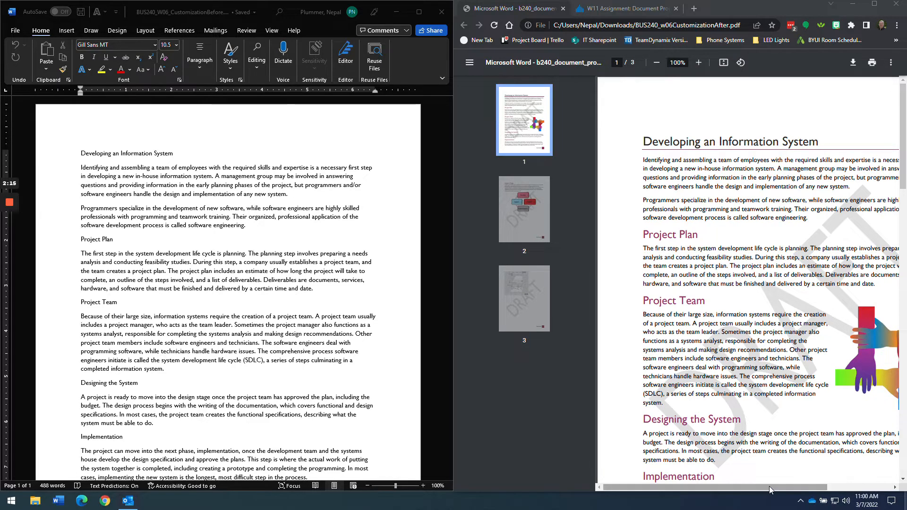
pyautogui.moveTo(770, 487); pyautogui.dragTo(794, 484)
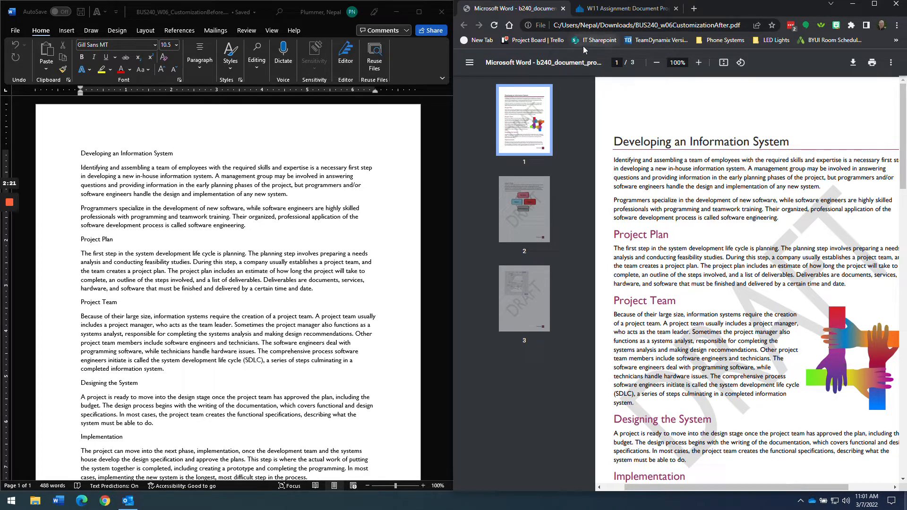
pyautogui.click(419, 12)
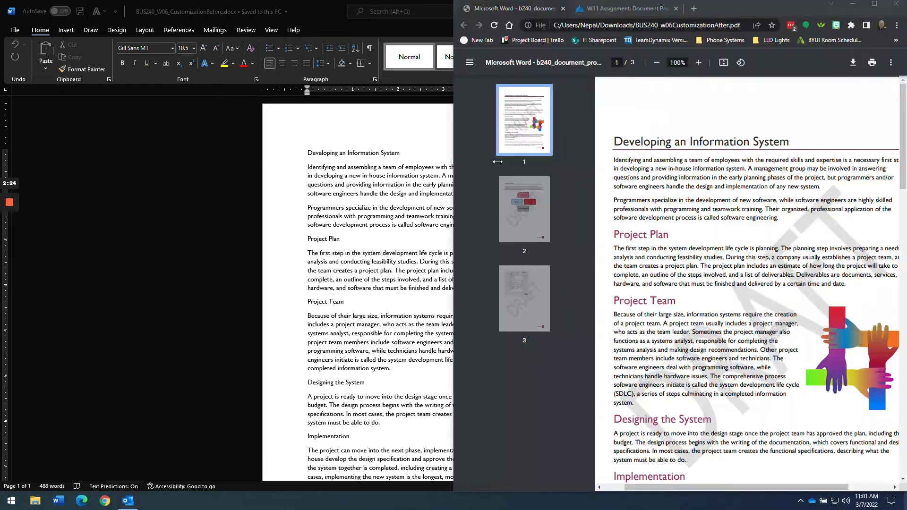
pyautogui.doubleClick(502, 4)
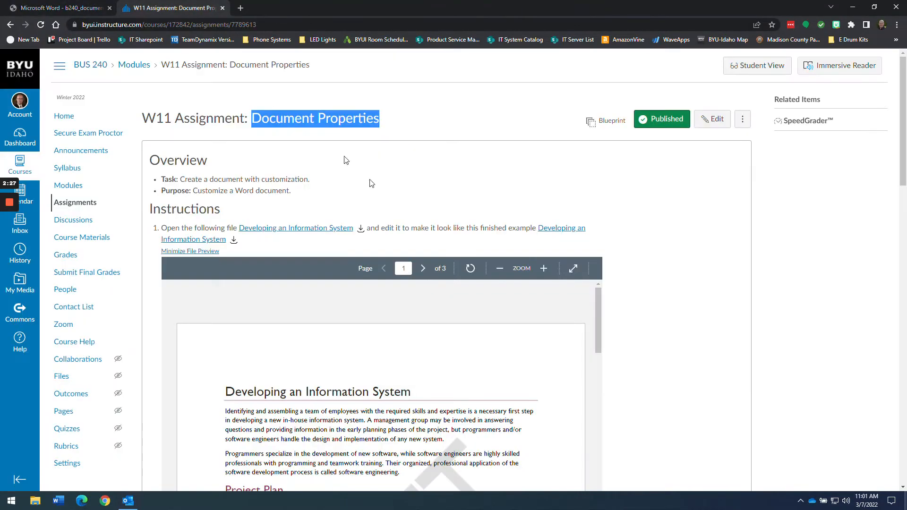
# - Collapse the Canvas file preview and highlight the heading styles instruction
pyautogui.click(165, 8)
pyautogui.click(208, 251)
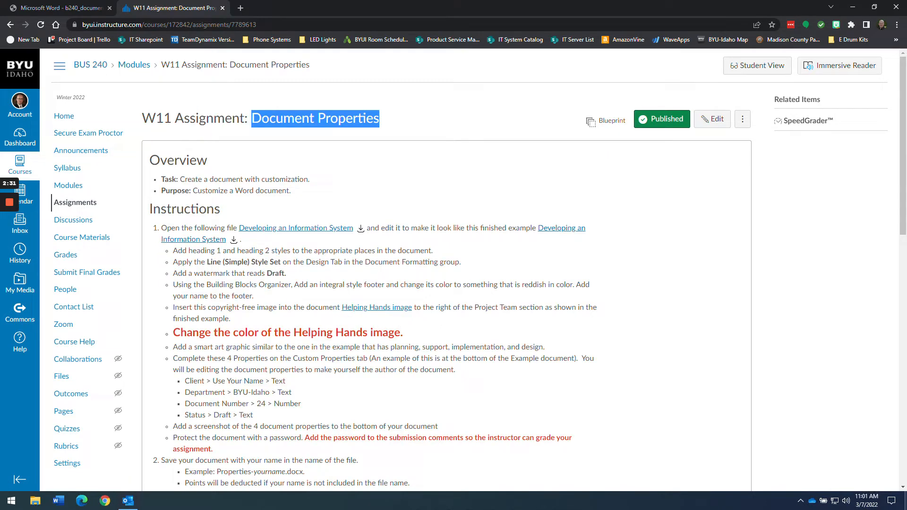
pyautogui.moveTo(173, 250); pyautogui.dragTo(444, 255)
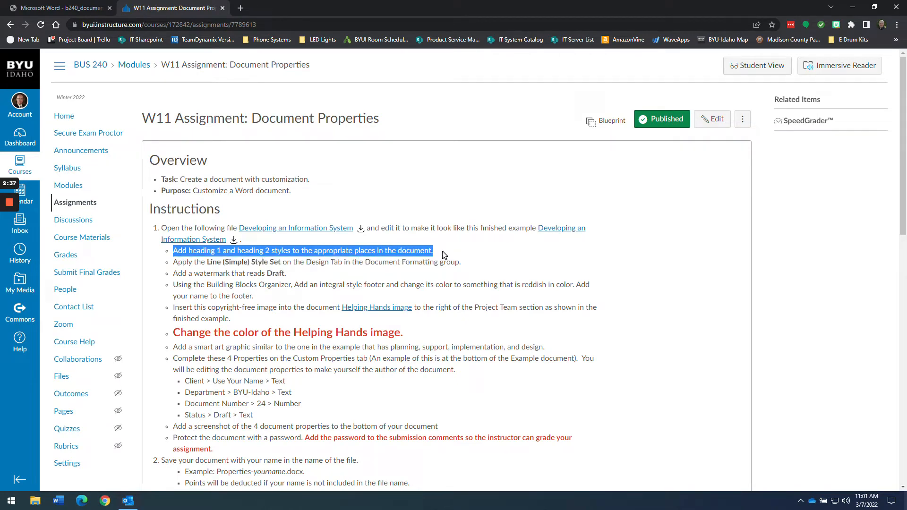
pyautogui.hotkey('alt', 'Tab')
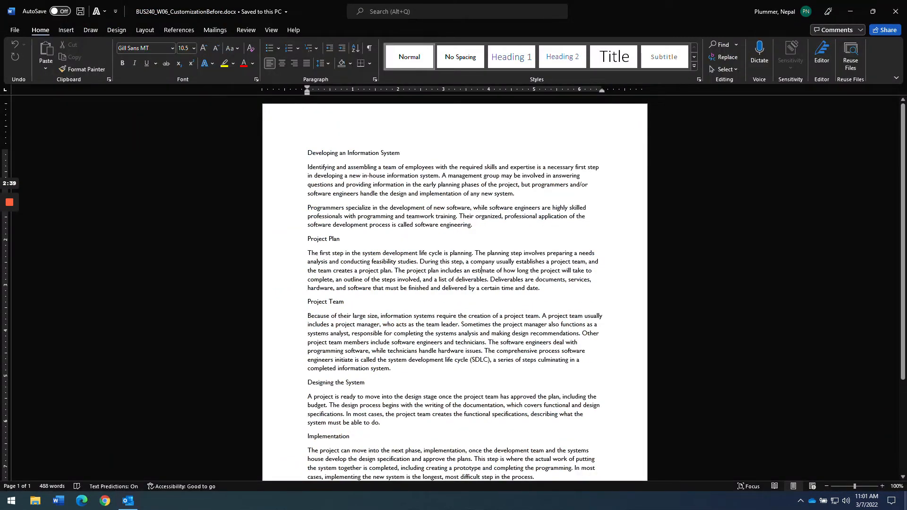
# - Make the title Heading 1, and make Project Plan, Project Team and Designing the System Heading 2
pyautogui.click(510, 60)
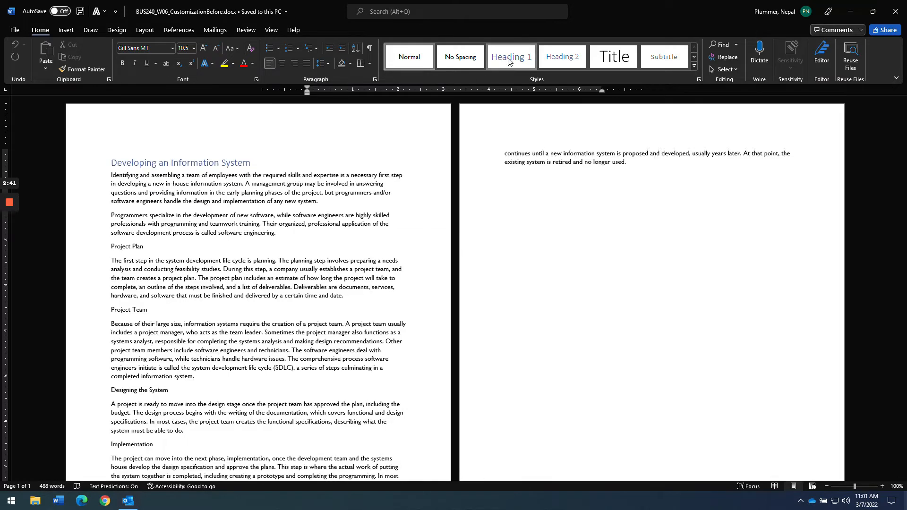
pyautogui.click(431, 66)
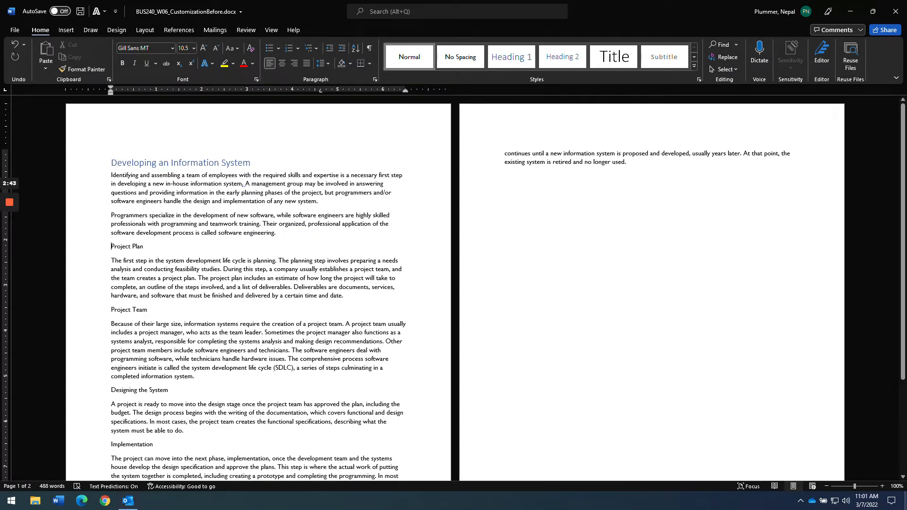
pyautogui.click(560, 58)
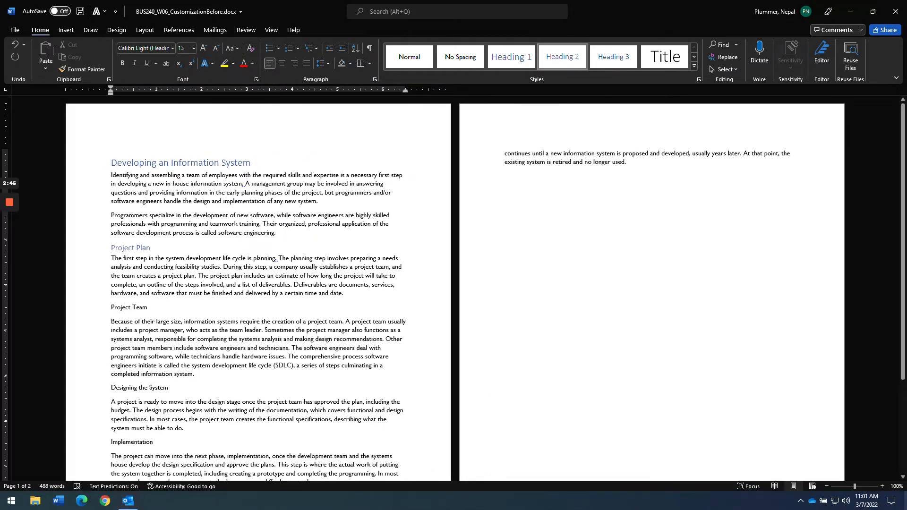
pyautogui.click(134, 307)
pyautogui.click(559, 59)
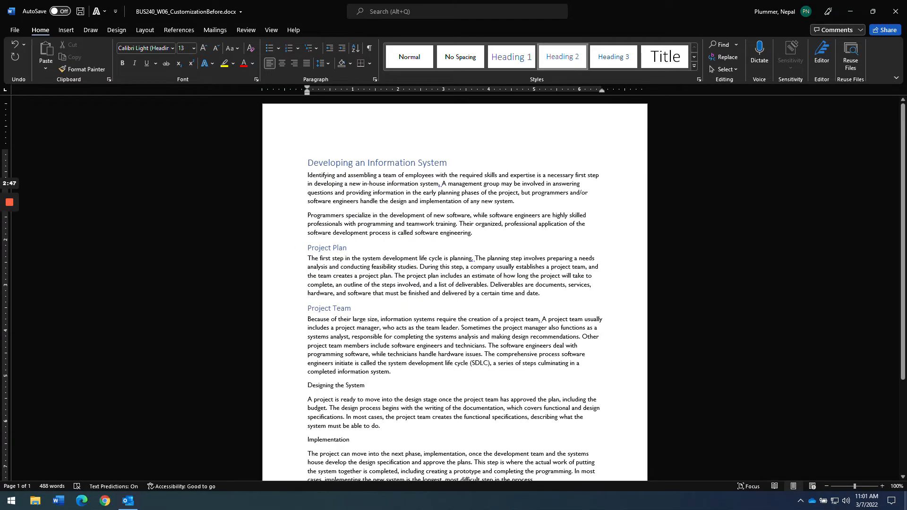
pyautogui.click(336, 385)
pyautogui.click(560, 57)
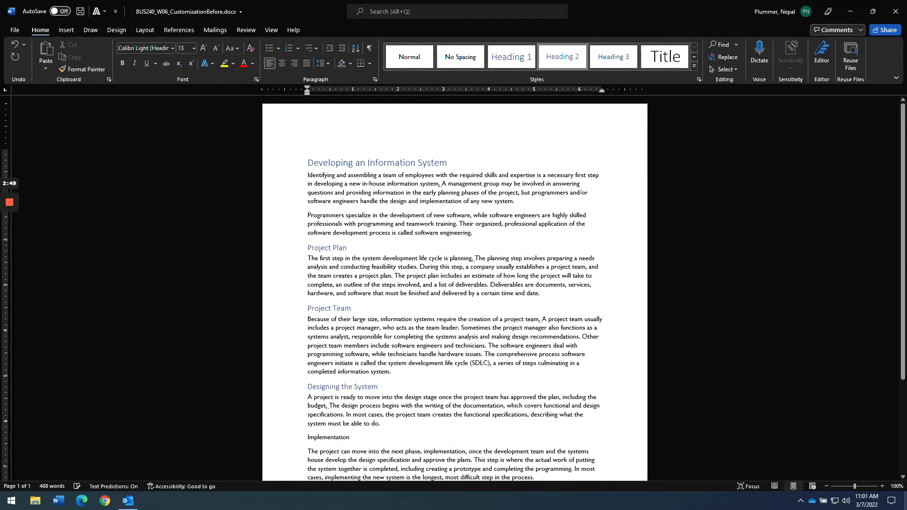
# - Apply Heading 2 to Implementation and Support Stage, then check the title and Project Plan styles
pyautogui.click(333, 437)
pyautogui.click(557, 59)
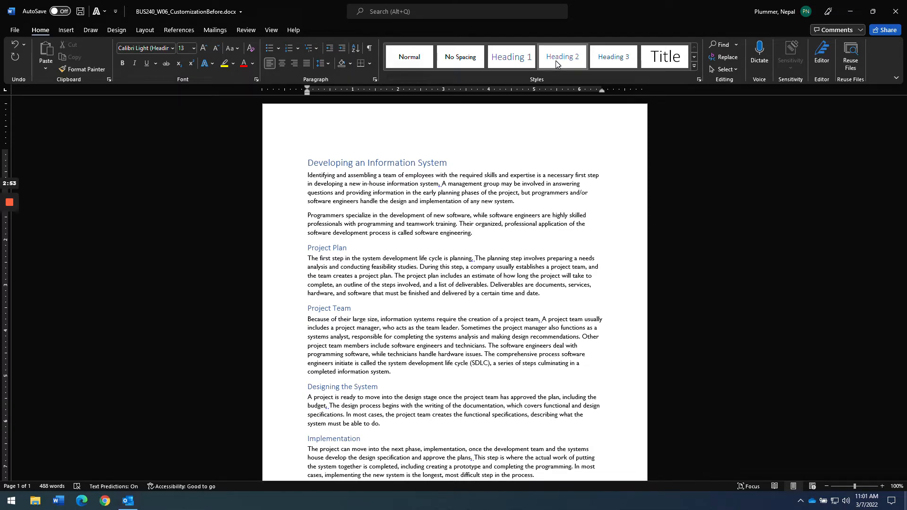
pyautogui.scroll(-5, 439, 404)
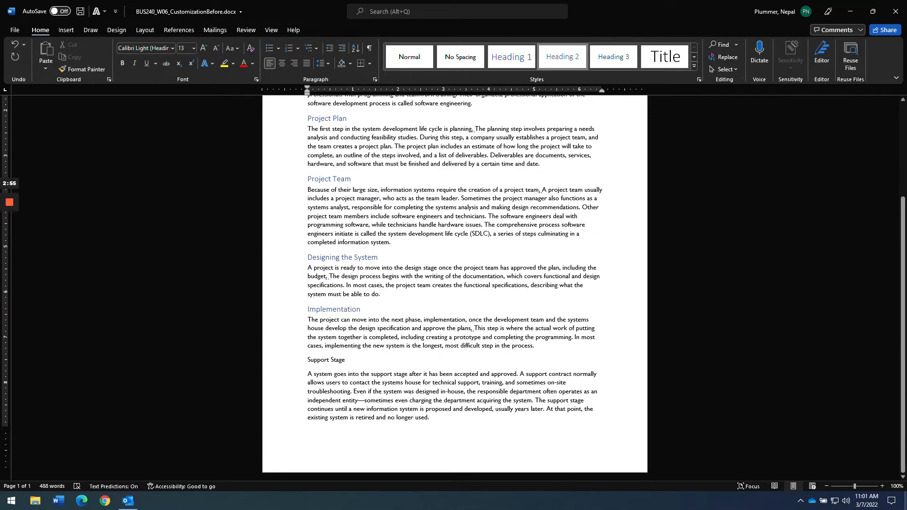
pyautogui.click(330, 359)
pyautogui.click(565, 61)
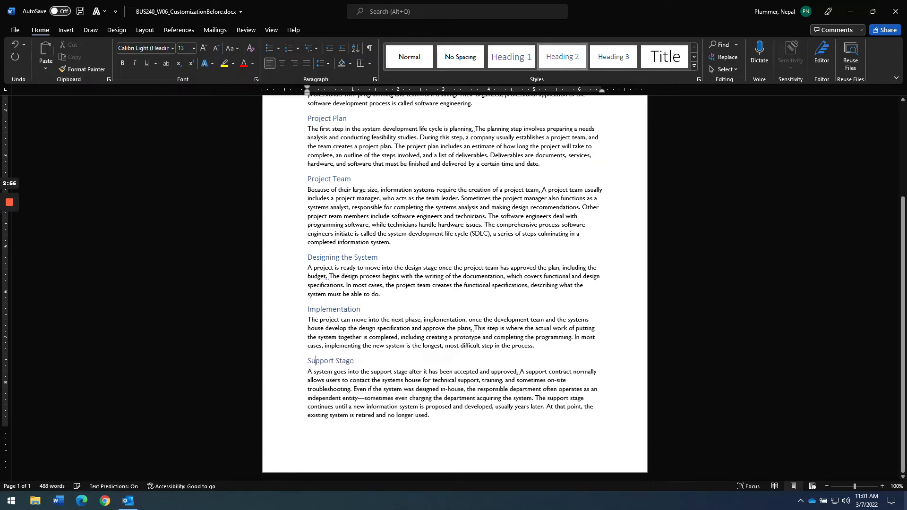
pyautogui.scroll(4, 454, 284)
pyautogui.scroll(1, 453, 288)
pyautogui.click(330, 163)
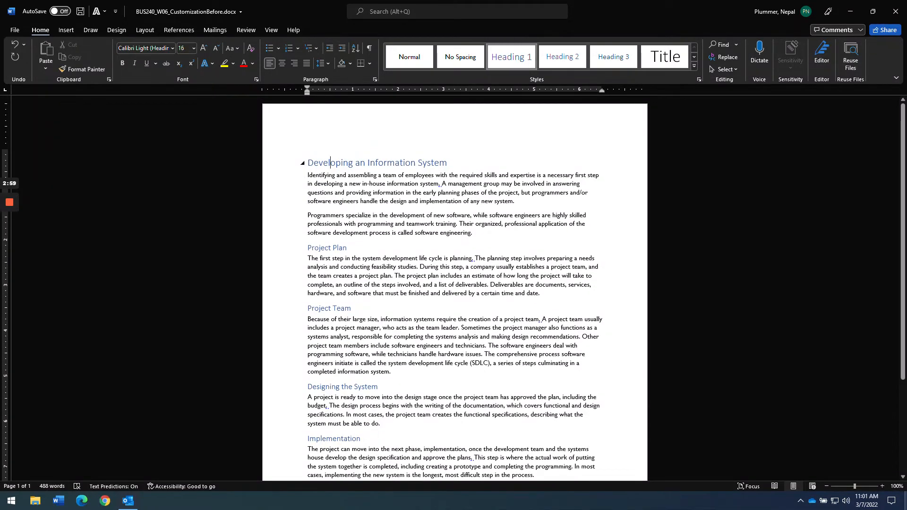
pyautogui.click(319, 247)
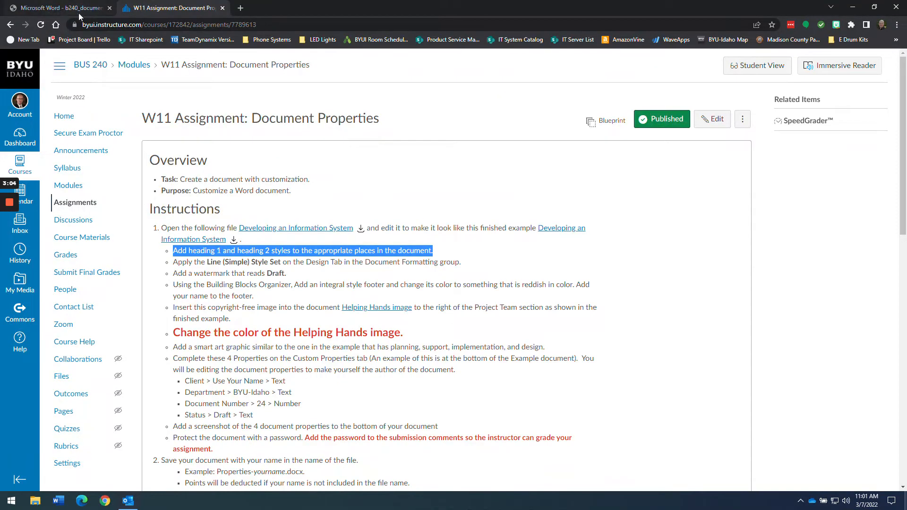
pyautogui.click(71, 8)
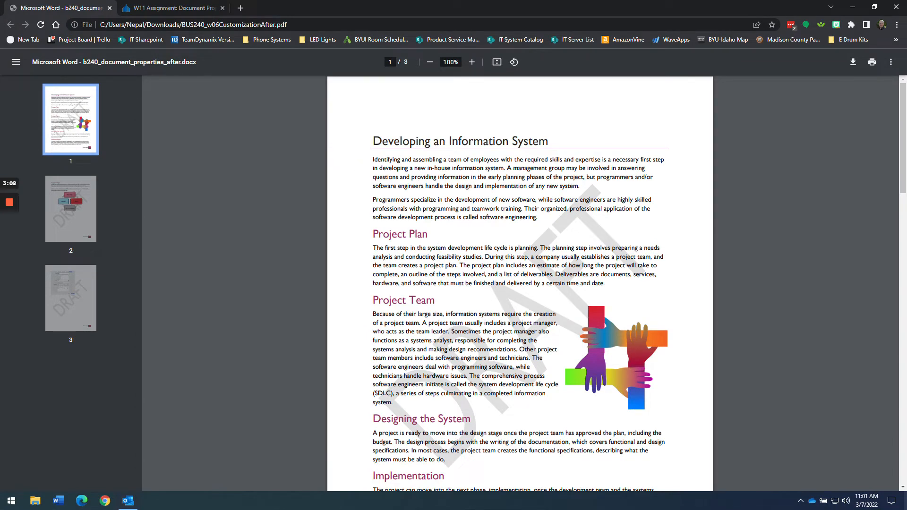
# - Highlight the Line (Simple) Style Set instruction in Canvas and where to find it
pyautogui.click(193, 9)
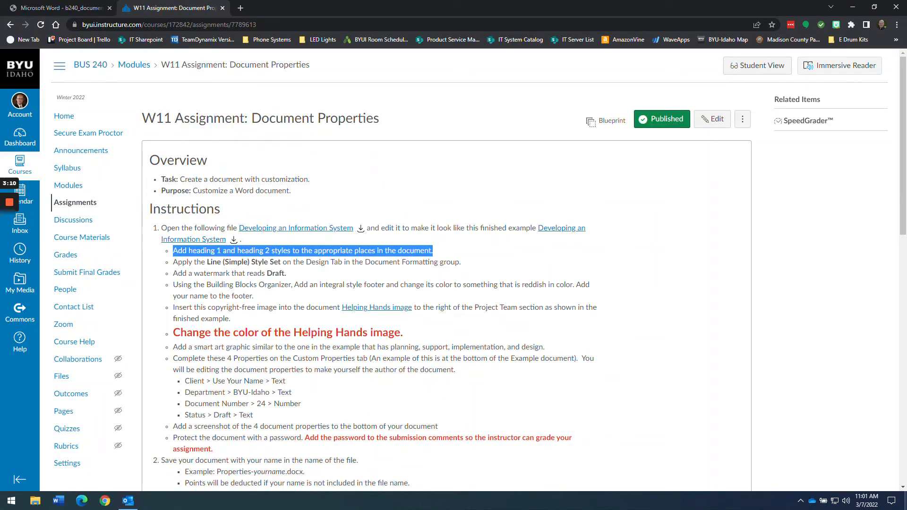
pyautogui.click(238, 273)
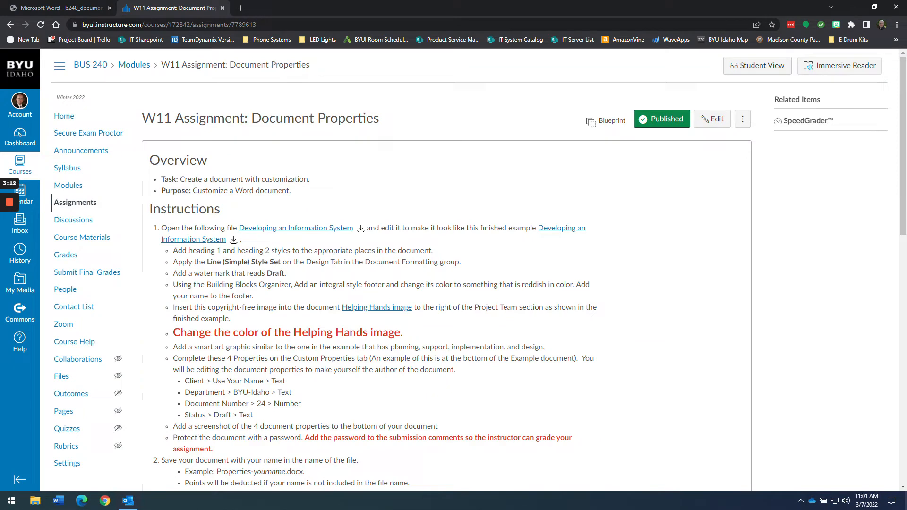
pyautogui.moveTo(211, 263); pyautogui.dragTo(282, 262)
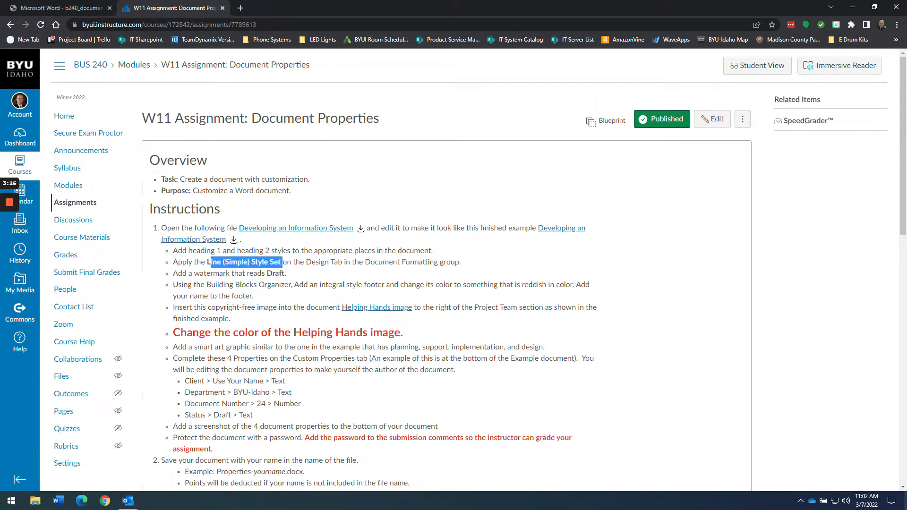
pyautogui.moveTo(305, 262); pyautogui.dragTo(465, 264)
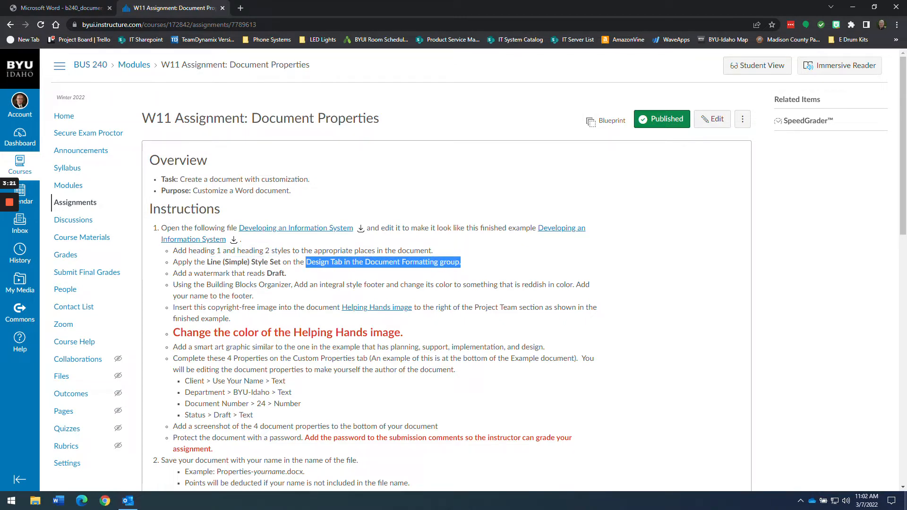
pyautogui.moveTo(207, 262); pyautogui.dragTo(251, 263)
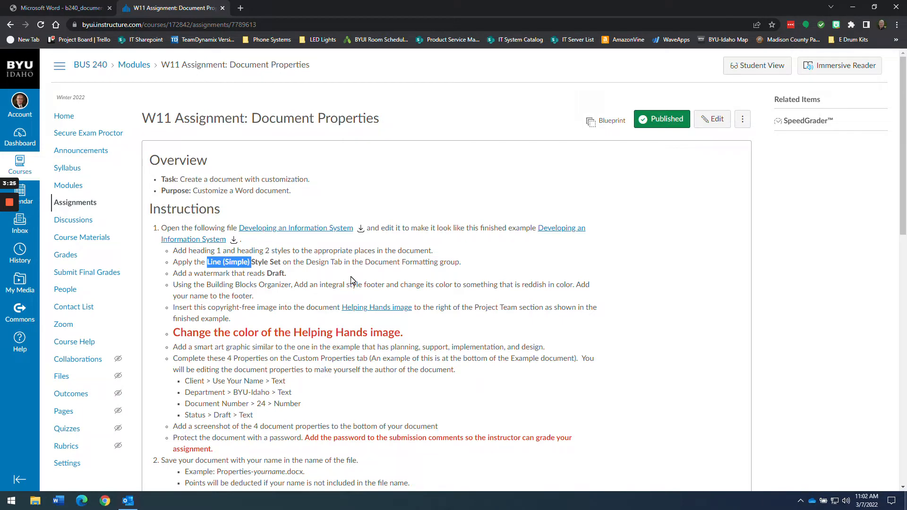
pyautogui.hotkey('alt', 'Tab')
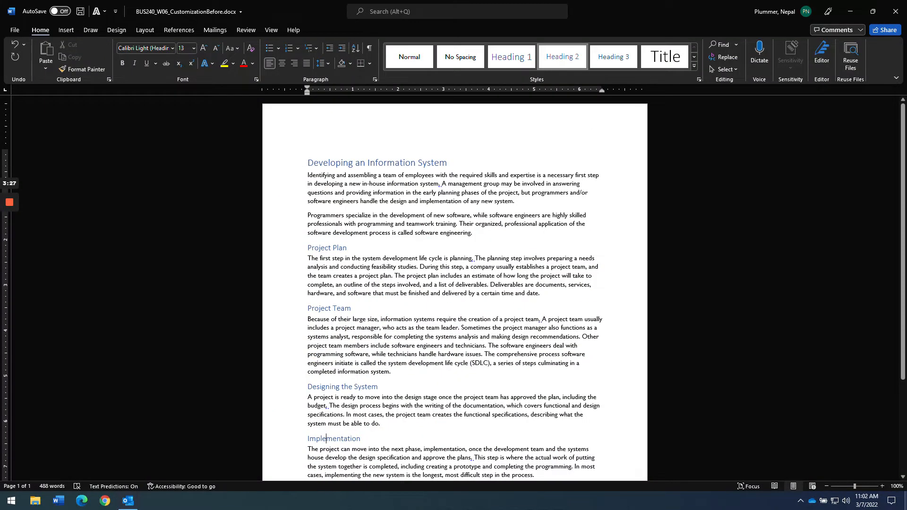
pyautogui.click(308, 175)
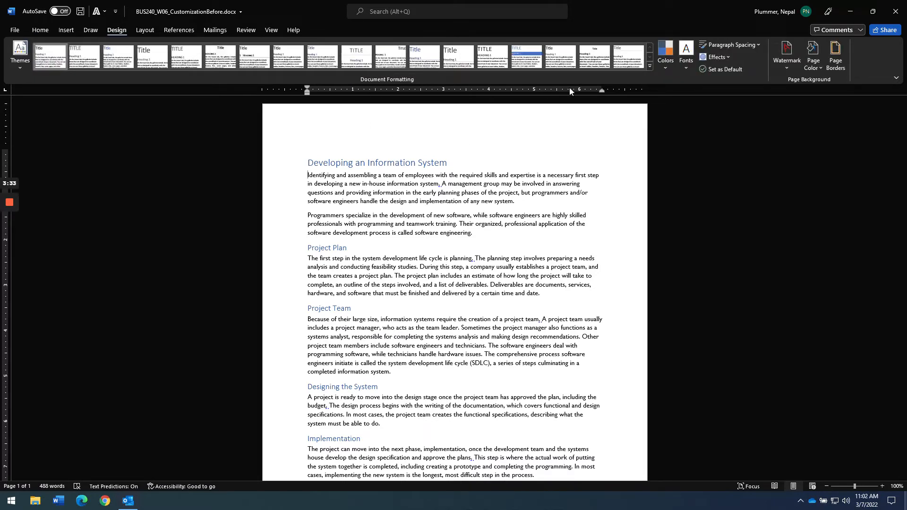
# - Apply the Lines (Simple) style set from the Document Formatting gallery and check the restyled title
pyautogui.click(650, 67)
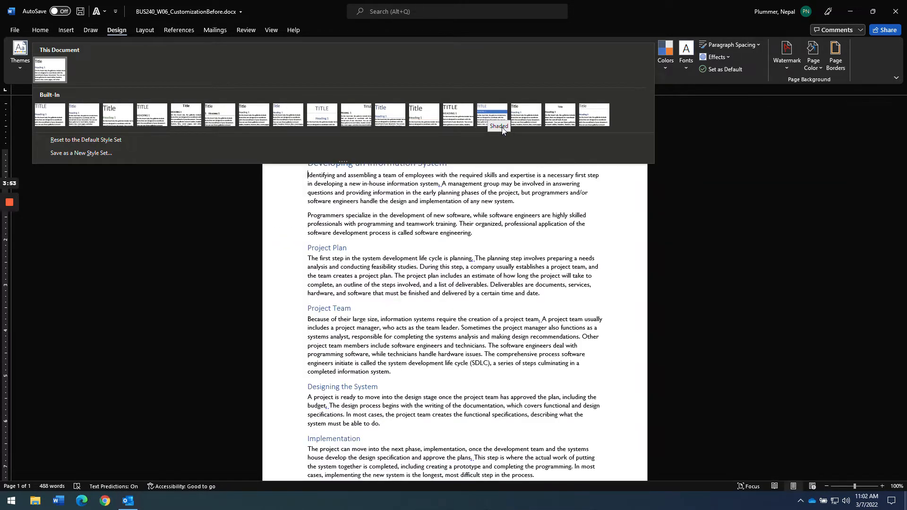
pyautogui.click(384, 118)
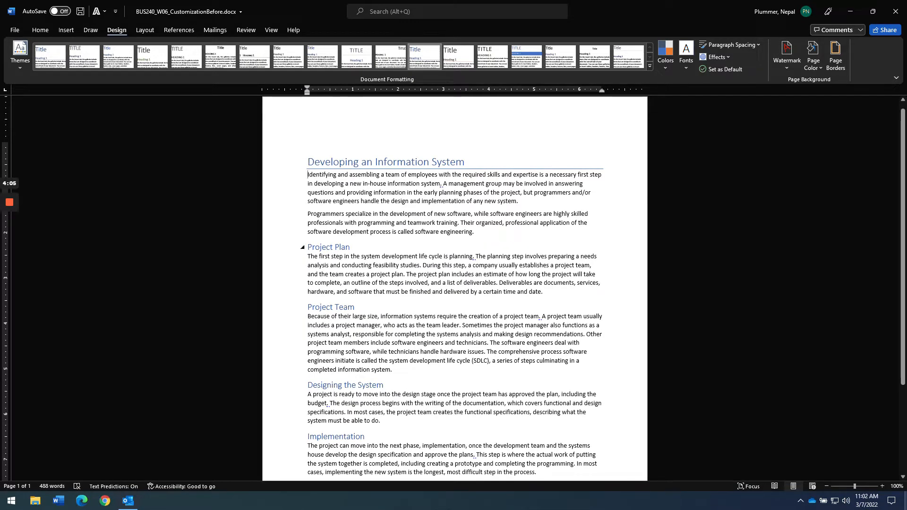
pyautogui.scroll(-4, 455, 288)
pyautogui.scroll(5, 455, 289)
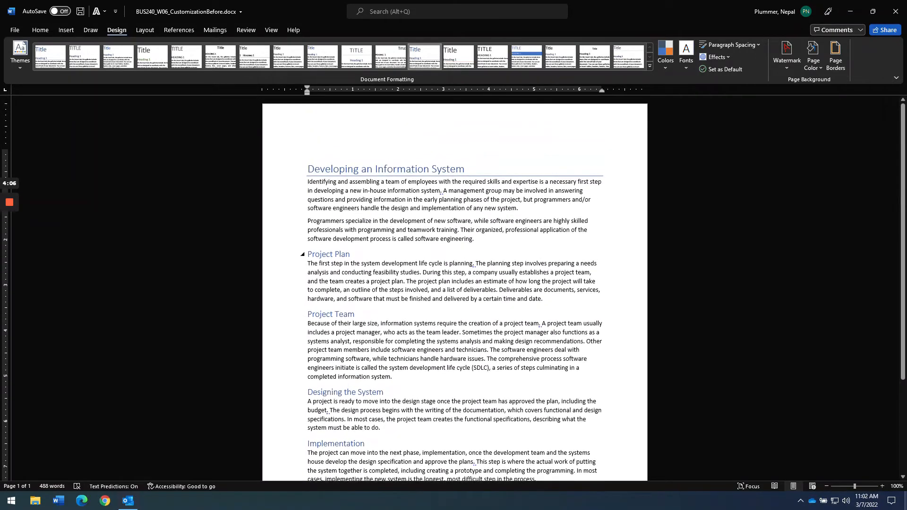
pyautogui.click(34, 31)
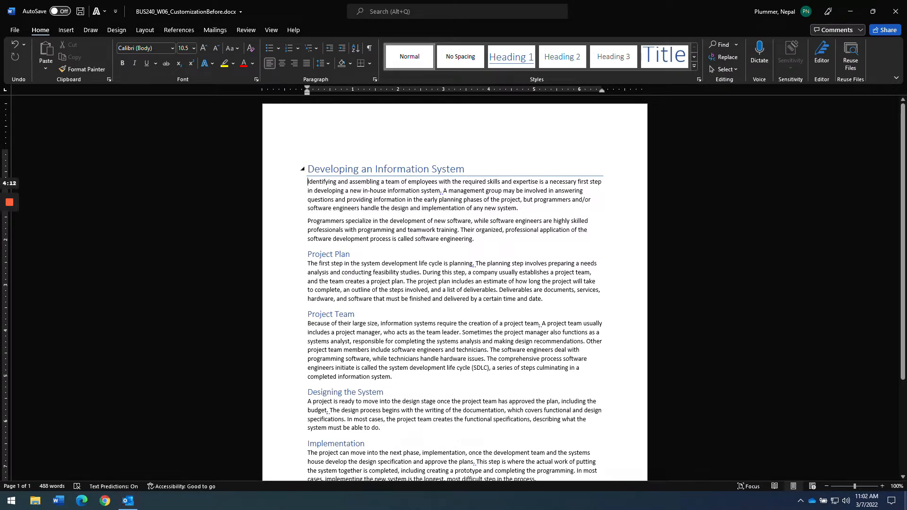
pyautogui.click(393, 170)
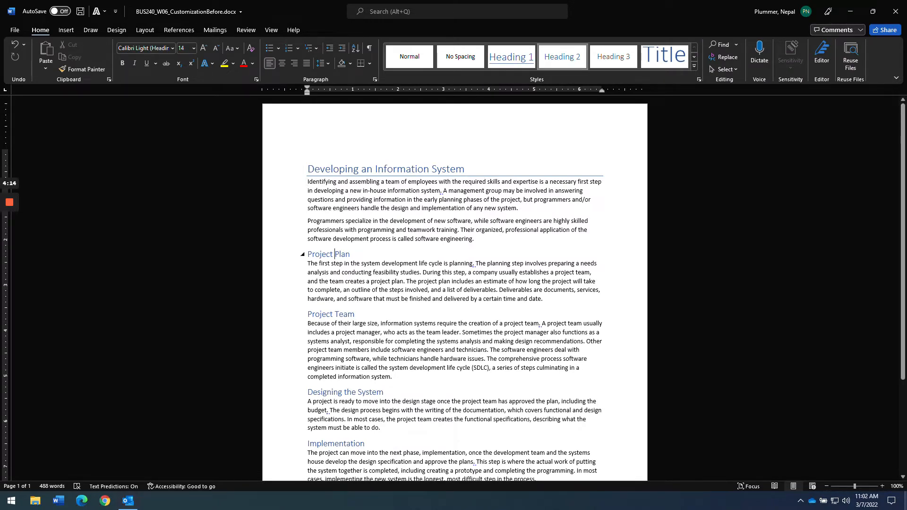
pyautogui.hotkey('alt', 'Tab')
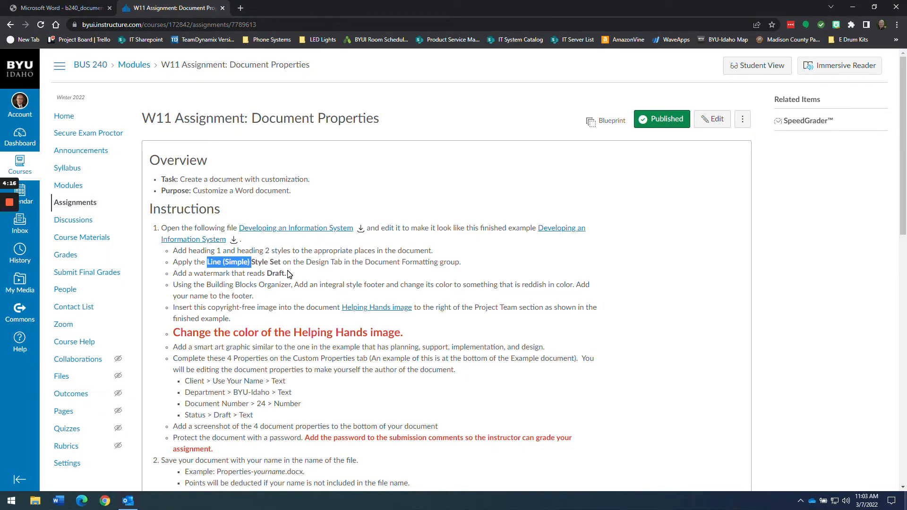
# - Highlight the 'Add a watermark that reads Draft' instruction, then view the example PDF's DRAFT watermark
pyautogui.moveTo(286, 274); pyautogui.dragTo(172, 273)
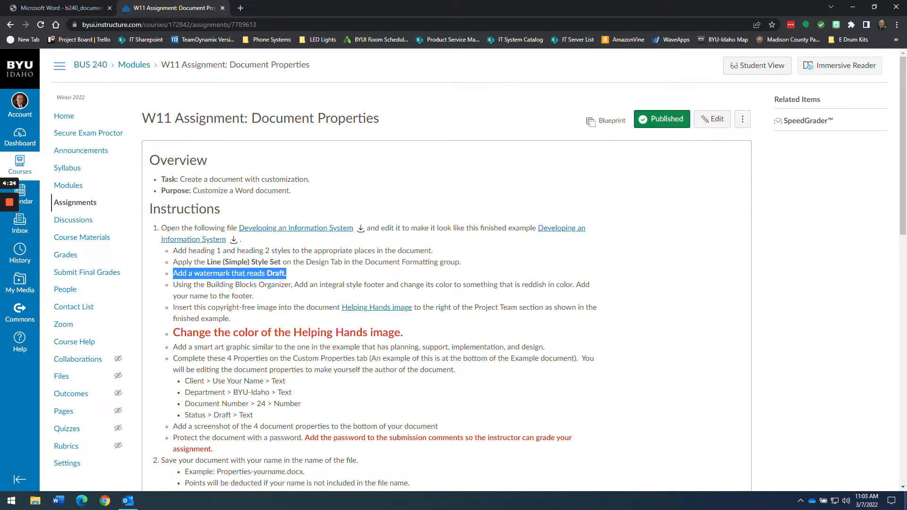
pyautogui.click(173, 273)
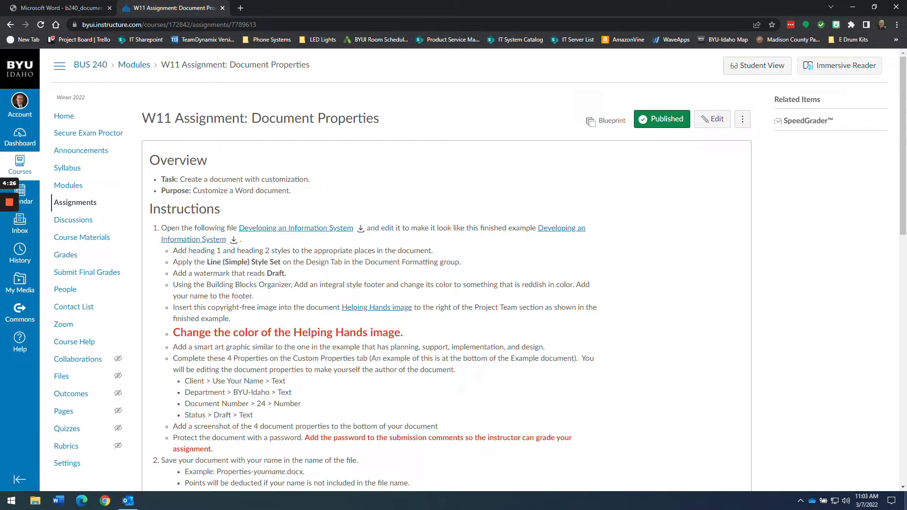
pyautogui.click(59, 7)
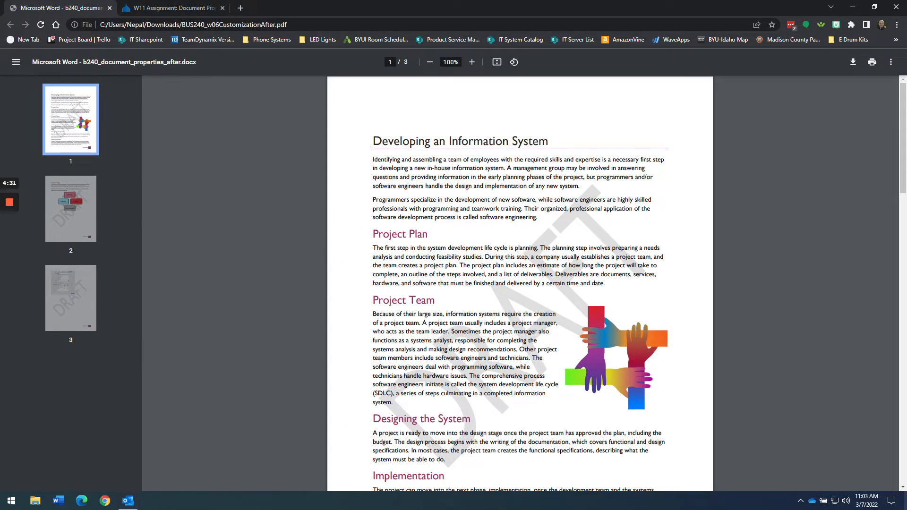
# - Highlight the example's reddish Project Plan heading, then return to the Word report
pyautogui.moveTo(373, 234); pyautogui.dragTo(428, 235)
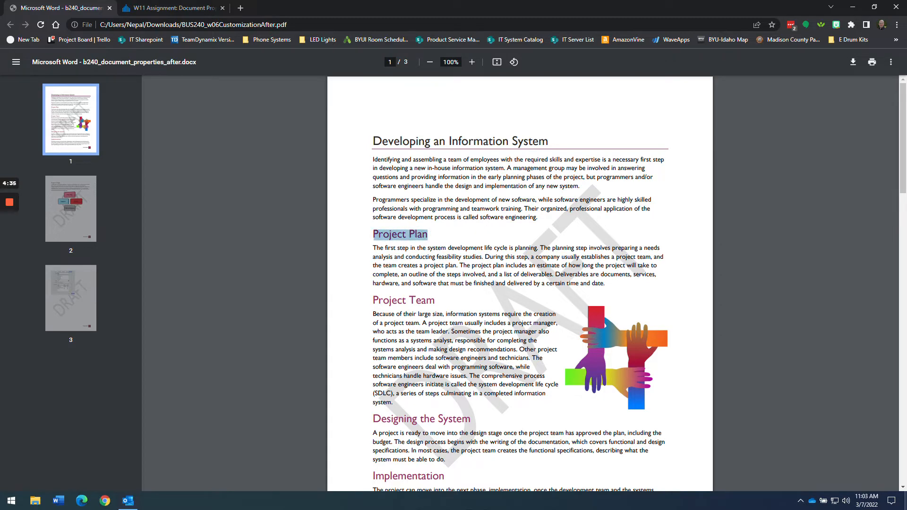
pyautogui.hotkey('alt', 'Tab')
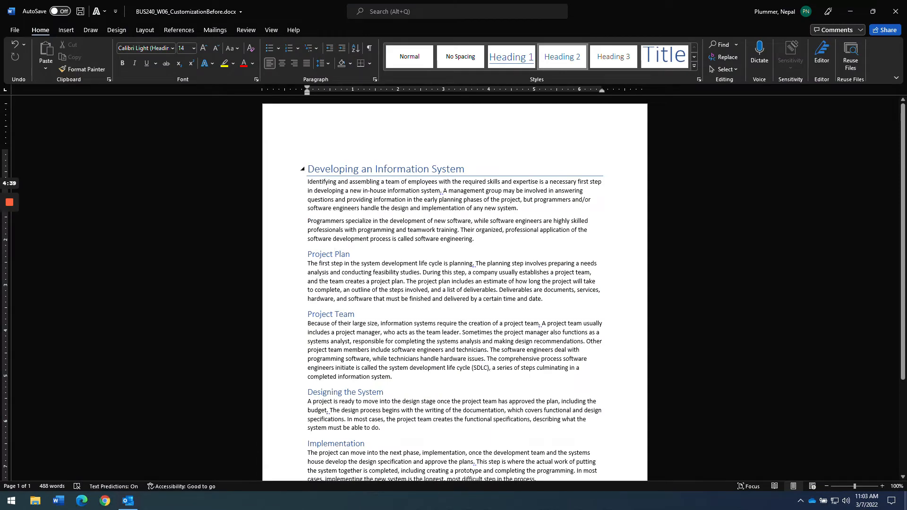
# - Select the report title and open the Modify Style dialog for Heading 1
pyautogui.click(308, 169)
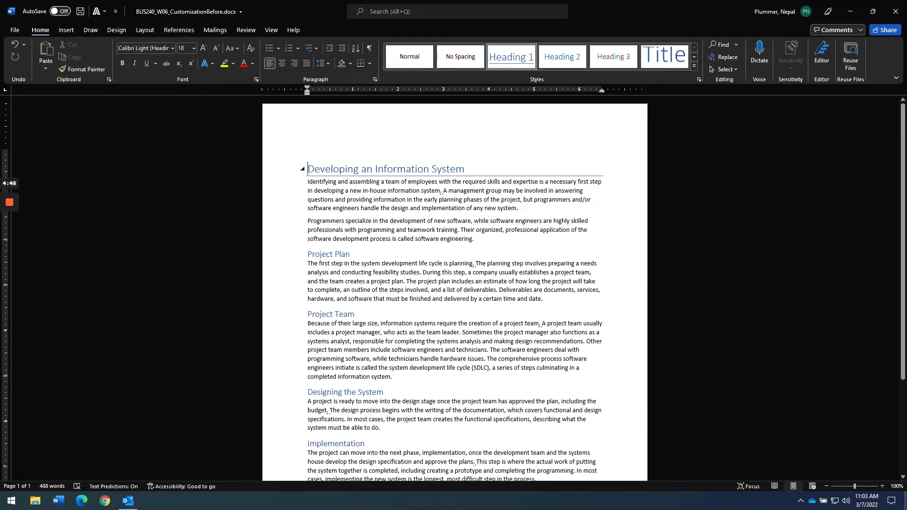
pyautogui.moveTo(465, 170); pyautogui.dragTo(307, 169)
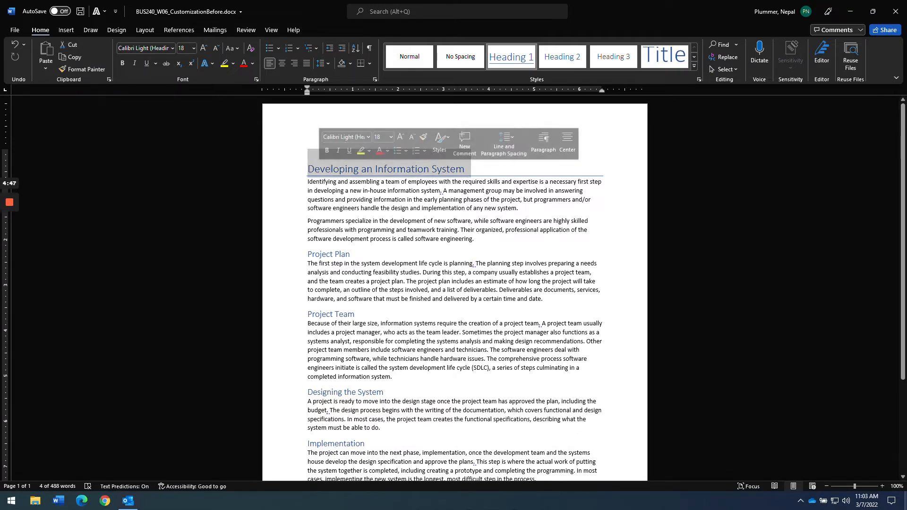
pyautogui.click(362, 169)
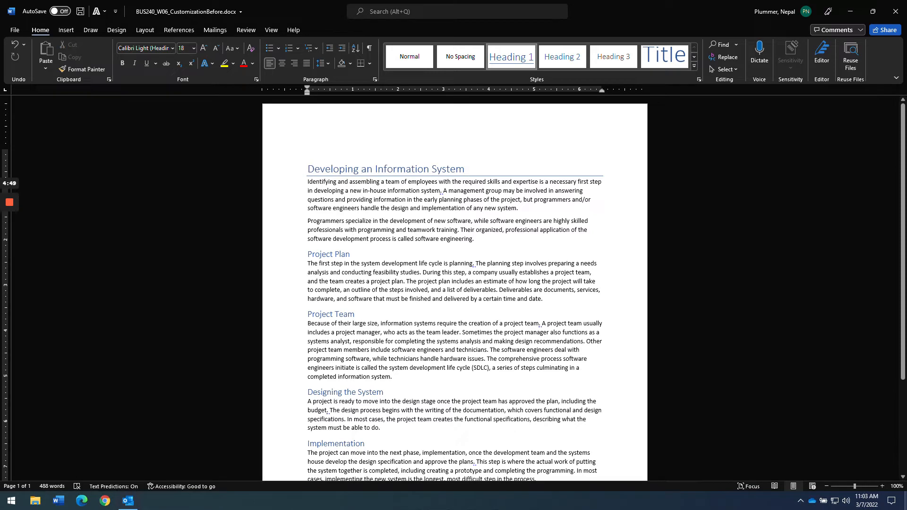
pyautogui.rightClick(509, 57)
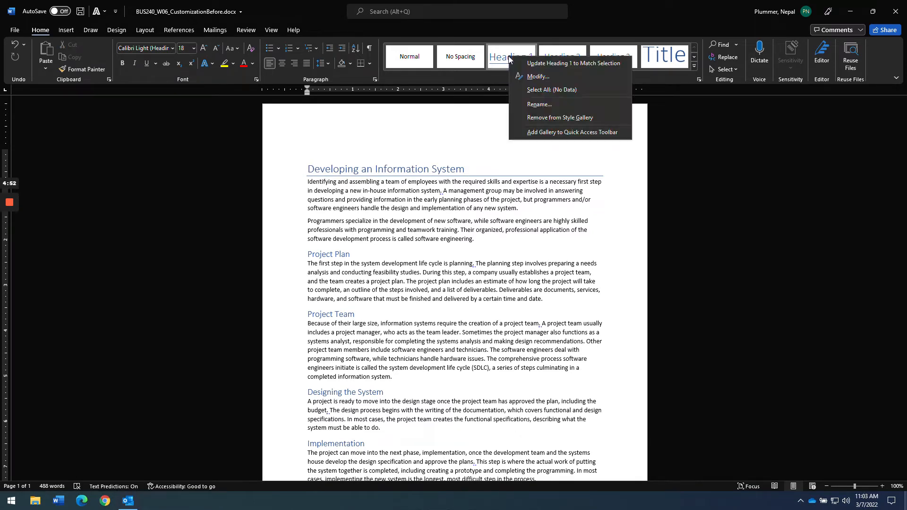
pyautogui.click(538, 78)
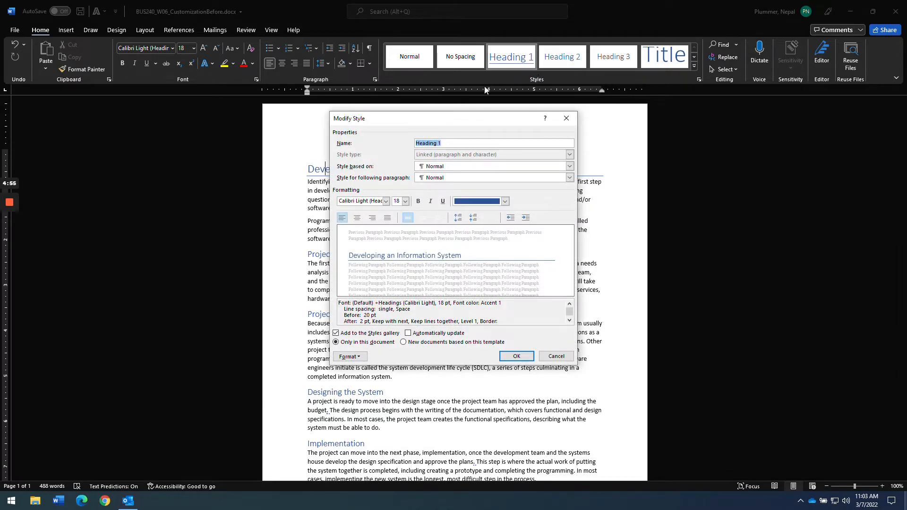
pyautogui.moveTo(469, 119); pyautogui.dragTo(590, 160)
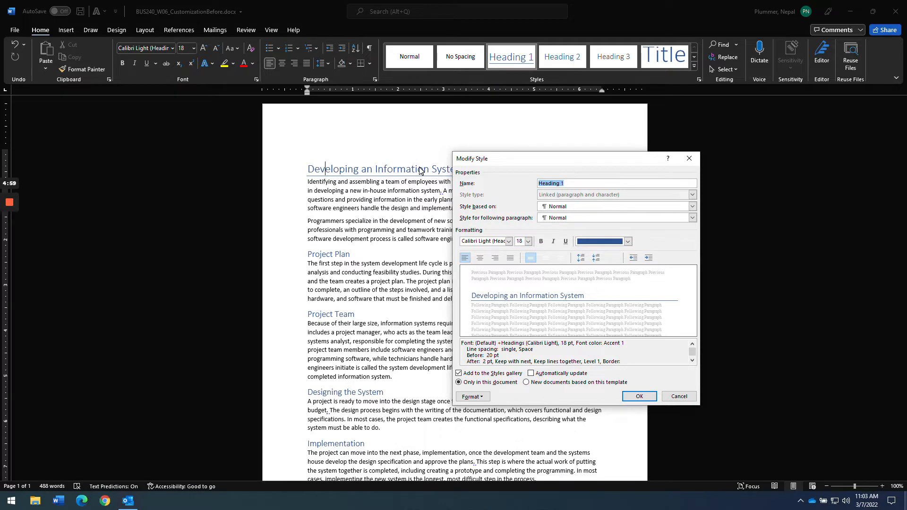
# - Set Heading 1 to Gill Sans MT, 20 pt, black font colour, and confirm
pyautogui.click(509, 242)
pyautogui.write('Gill Sans MT')
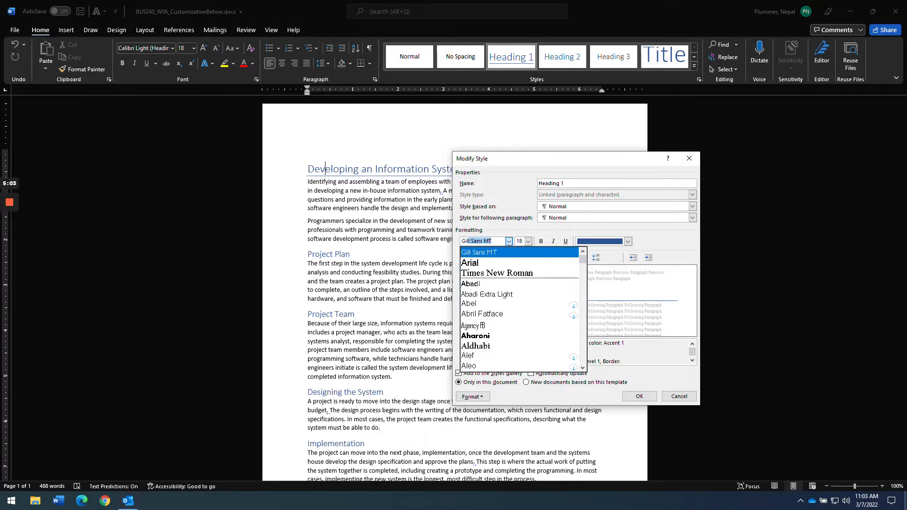
pyautogui.click(491, 252)
pyautogui.click(528, 241)
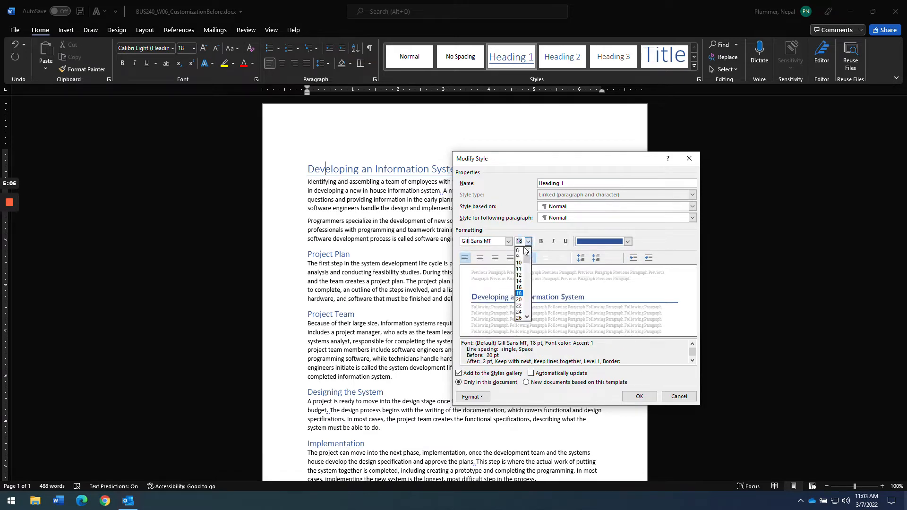
pyautogui.click(521, 302)
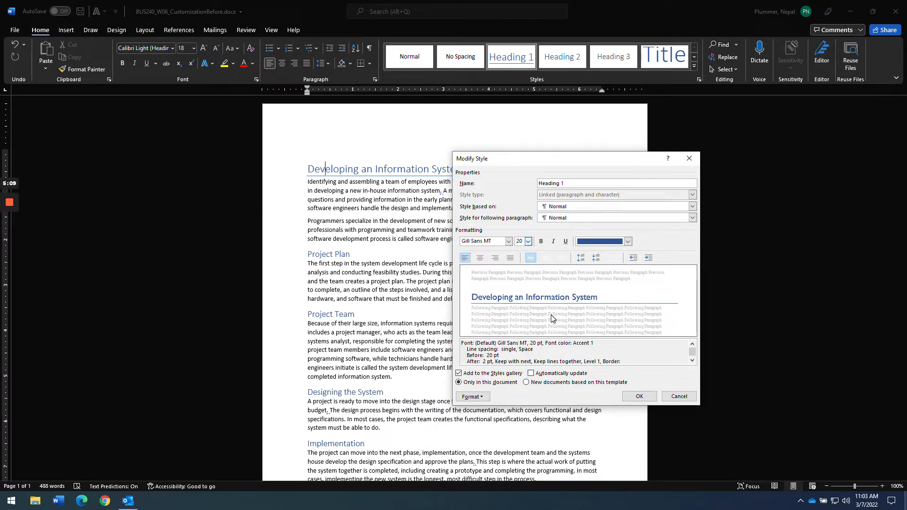
pyautogui.click(628, 242)
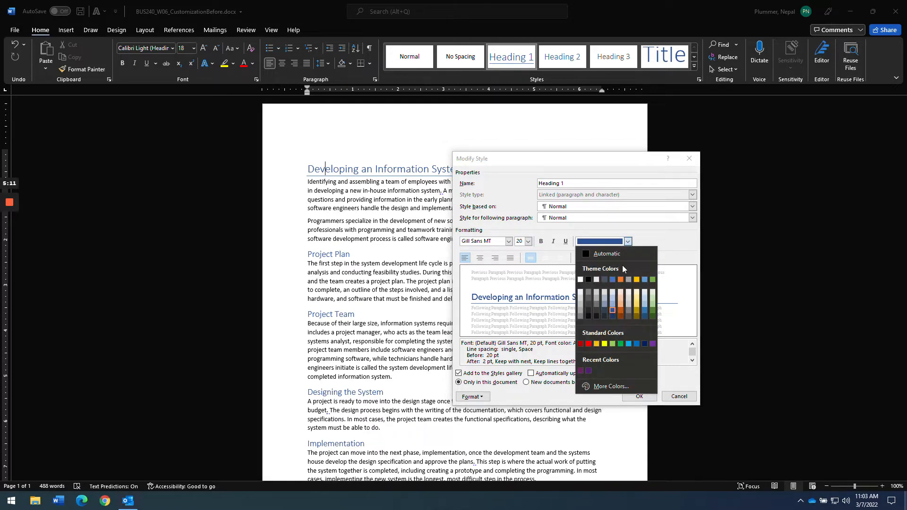
pyautogui.click(616, 244)
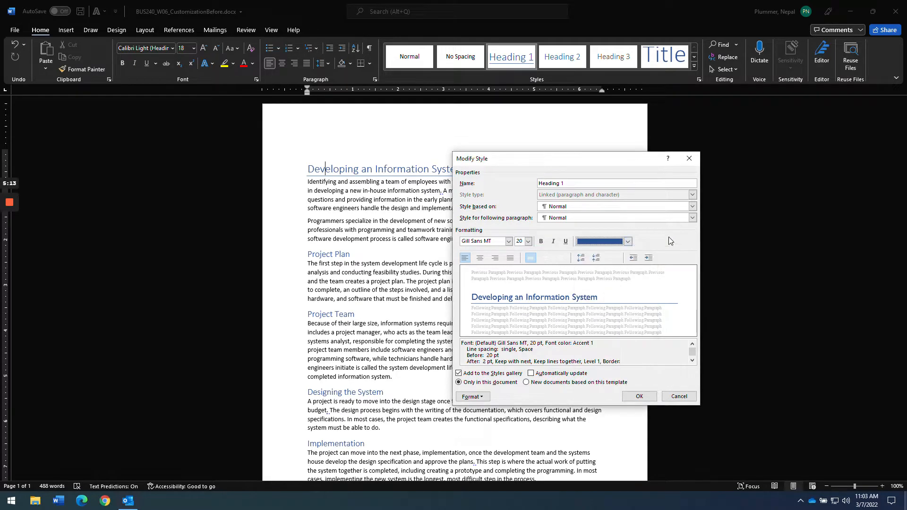
pyautogui.click(628, 241)
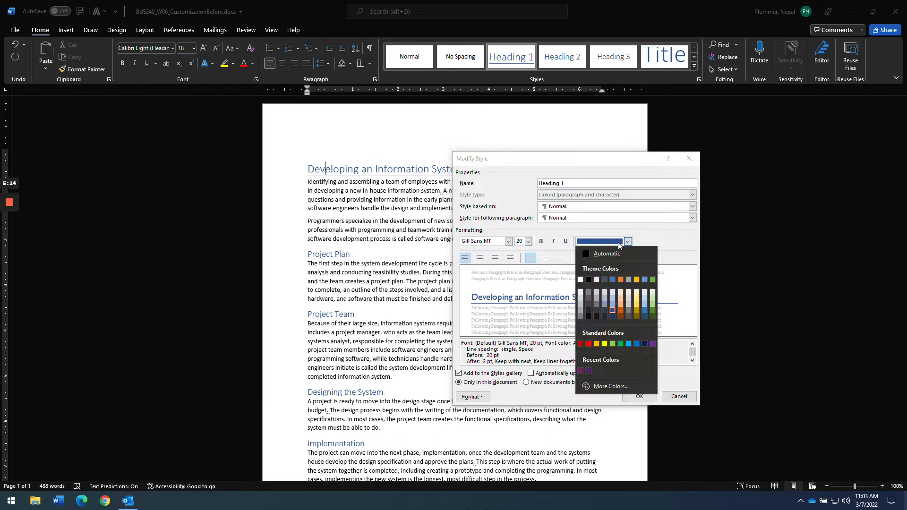
pyautogui.click(588, 279)
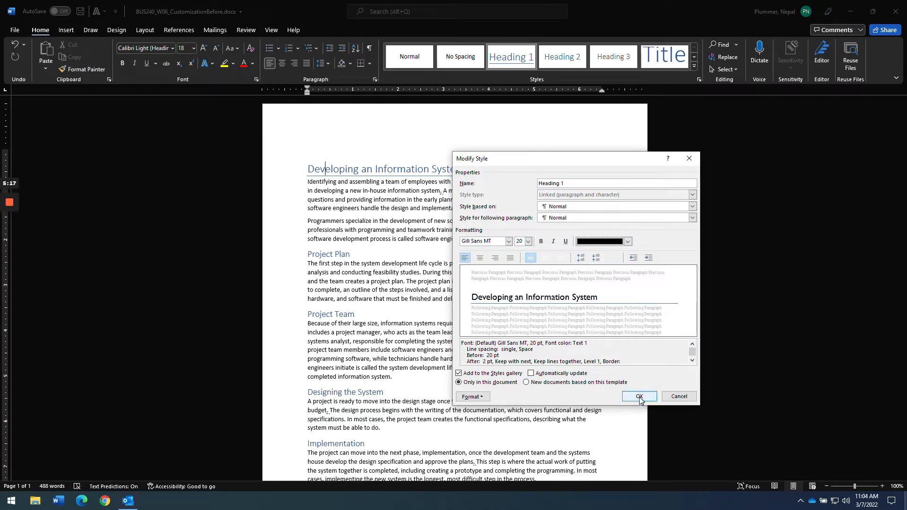
pyautogui.click(639, 396)
pyautogui.hotkey('alt', 'Tab')
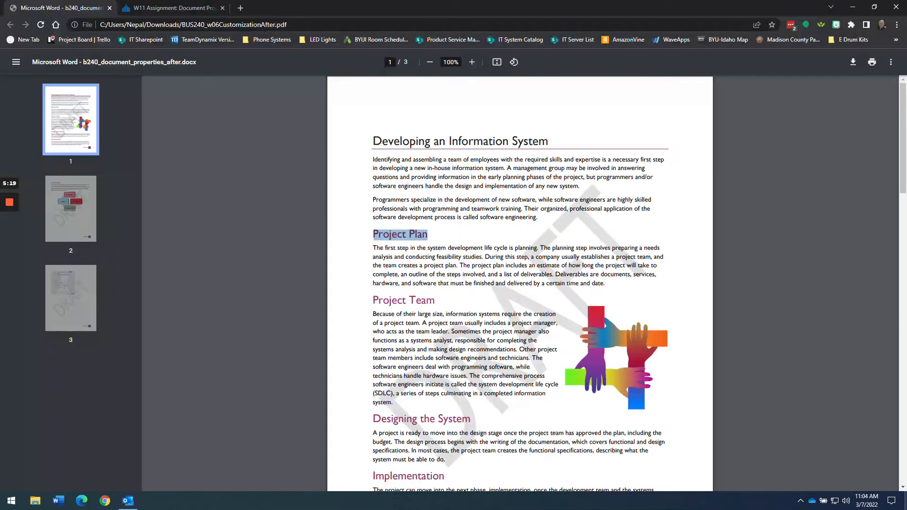
pyautogui.hotkey('alt', 'Tab')
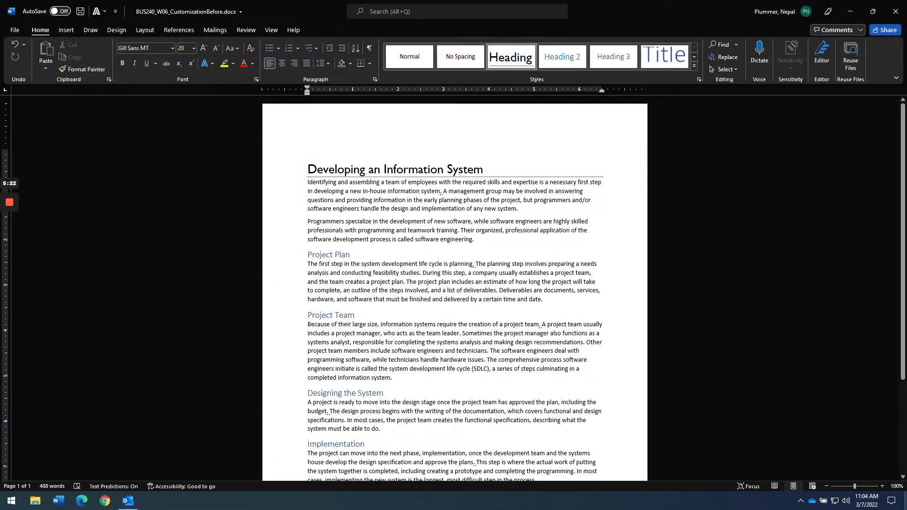
# - From the Project Plan heading, modify Heading 2 to use the custom purple colour RGB 144, 54, 120
pyautogui.click(321, 255)
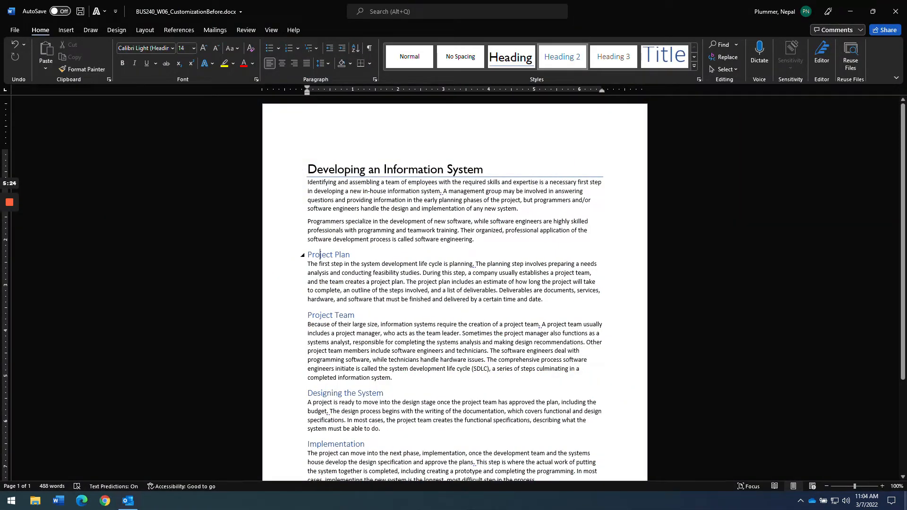
pyautogui.hotkey('shift', 'End')
pyautogui.hotkey('shift', 'Up')
pyautogui.hotkey('shift', 'Down')
pyautogui.press('Left')
pyautogui.rightClick(558, 59)
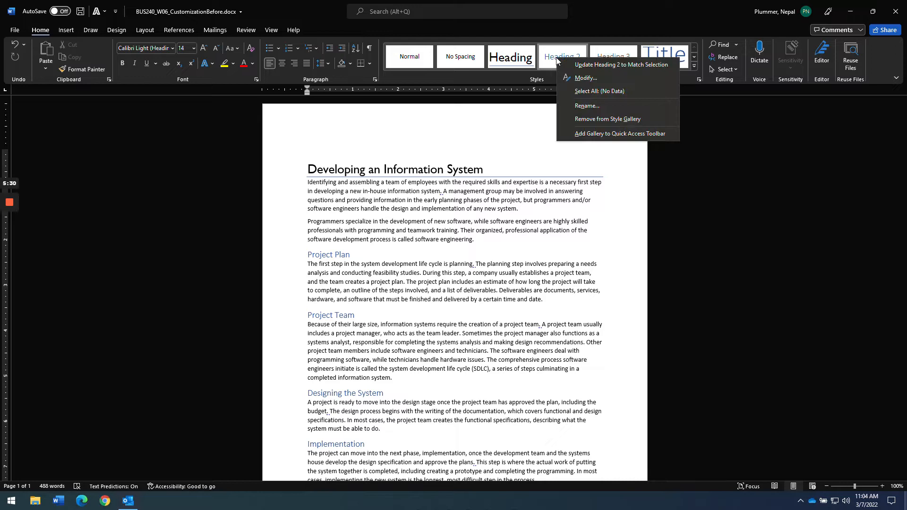
pyautogui.click(584, 77)
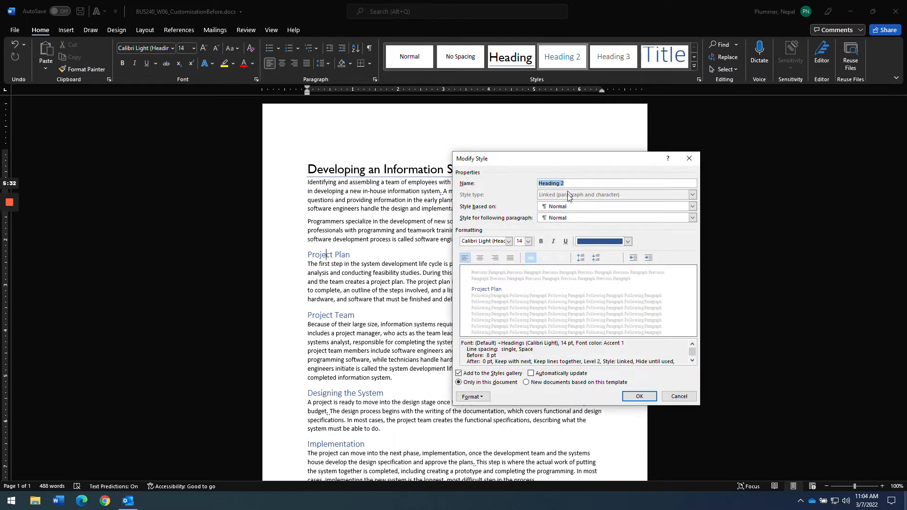
pyautogui.click(629, 244)
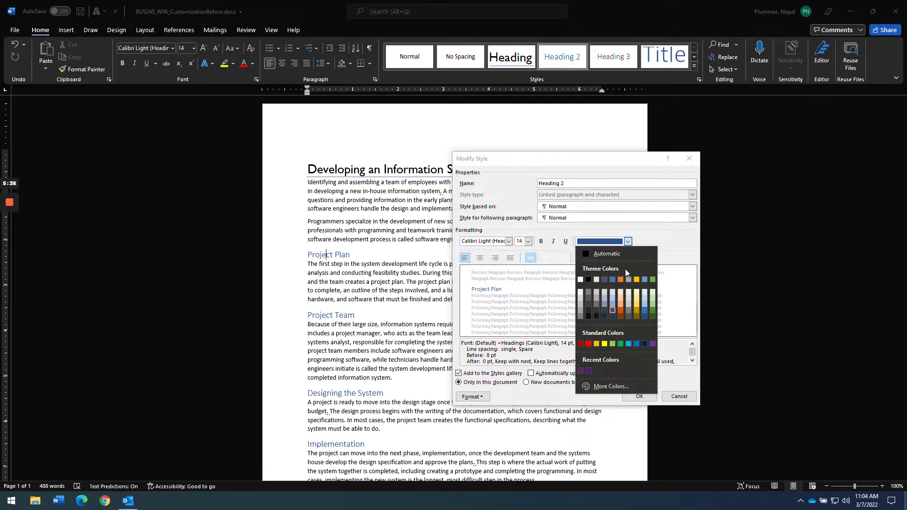
pyautogui.click(627, 241)
pyautogui.click(627, 241)
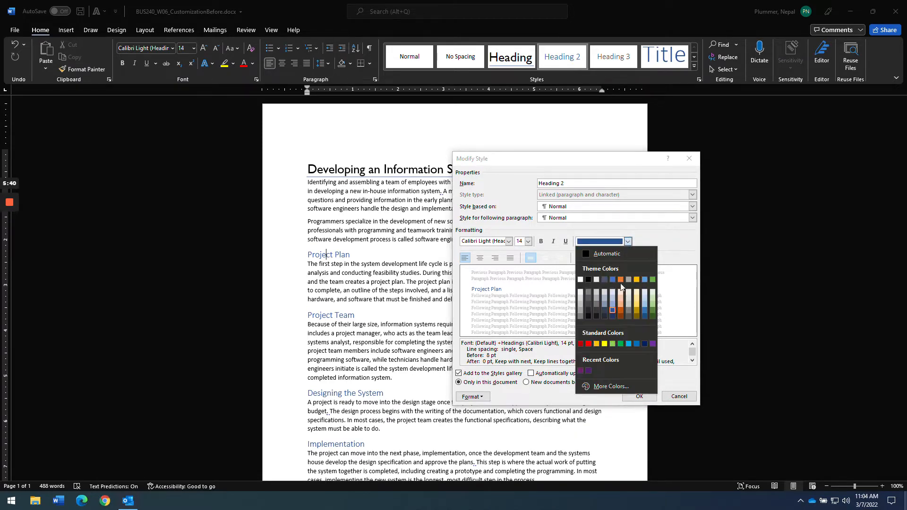
pyautogui.click(595, 390)
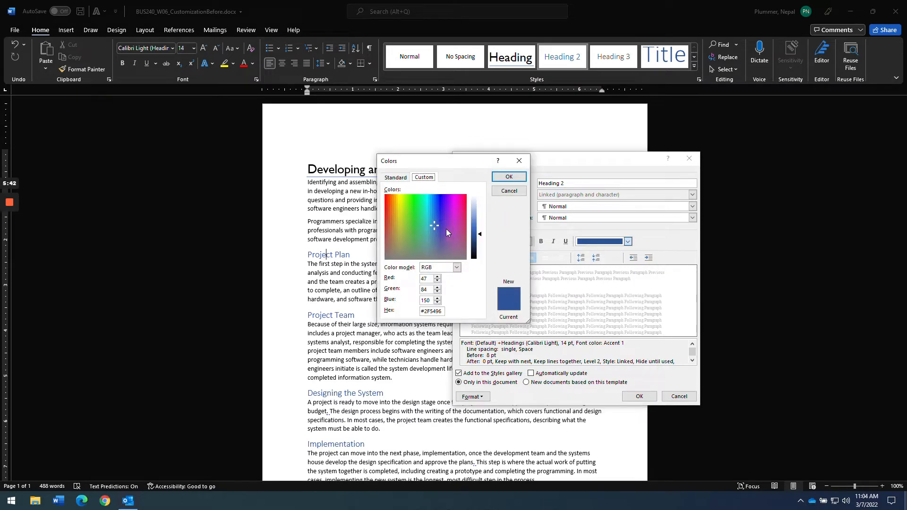
pyautogui.moveTo(433, 223); pyautogui.dragTo(456, 230)
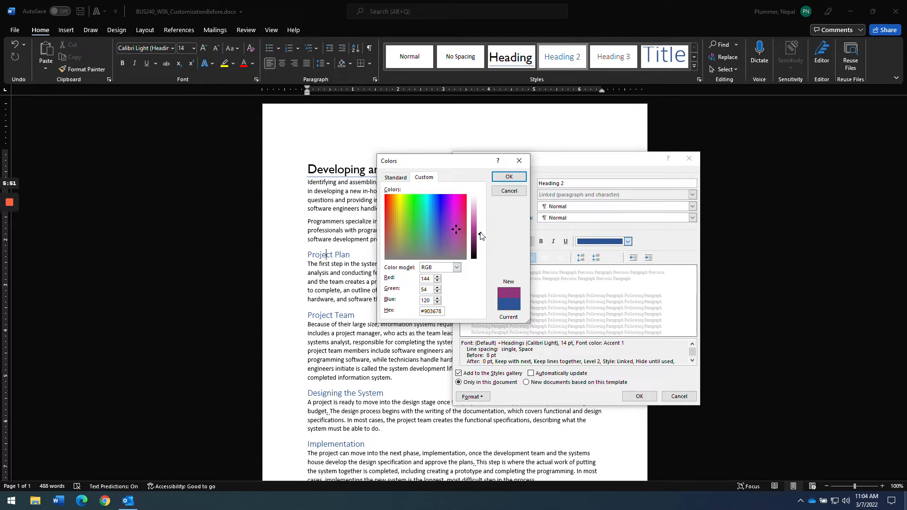
pyautogui.click(513, 177)
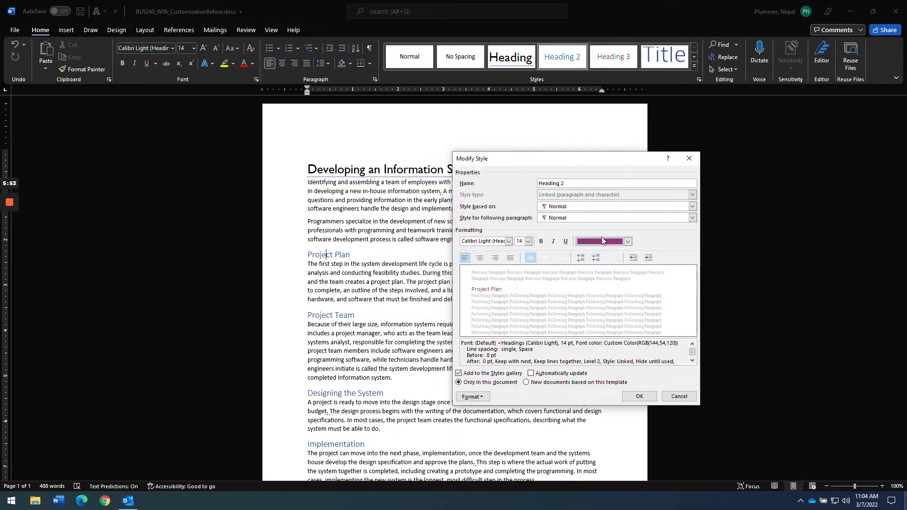
# - Set the Heading 2 font to Gill Sans MT at 18 pt and save the style
pyautogui.click(508, 242)
pyautogui.click(486, 276)
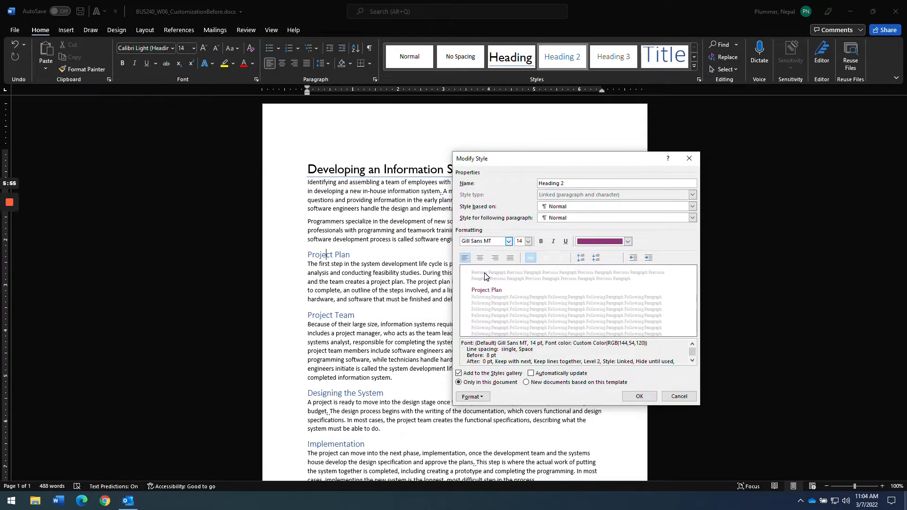
pyautogui.click(528, 241)
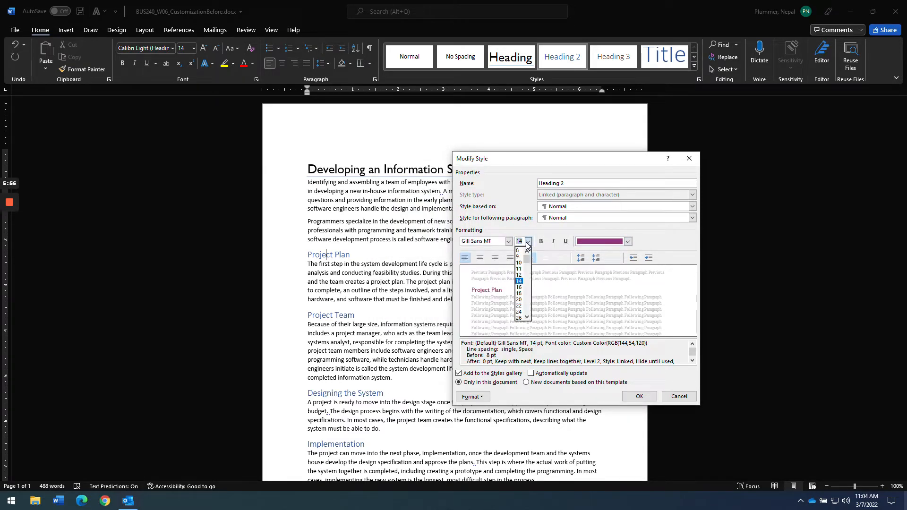
pyautogui.click(522, 295)
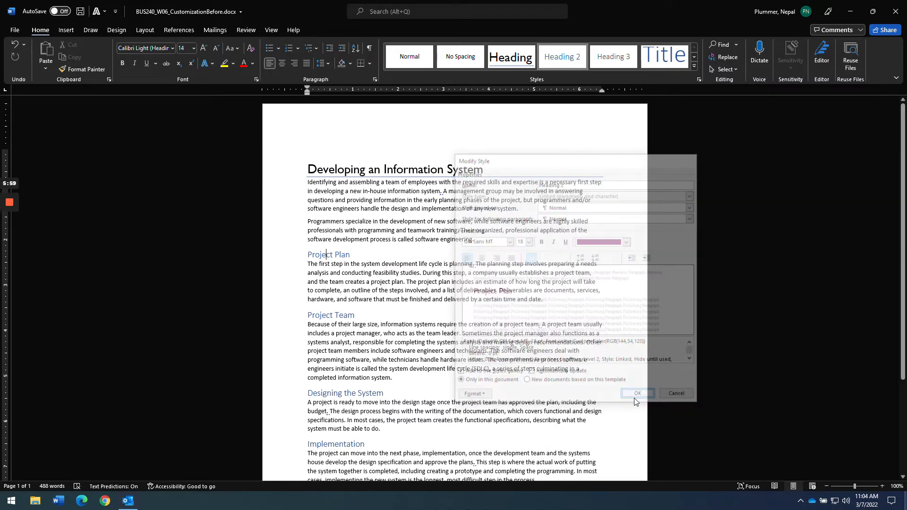
pyautogui.click(639, 396)
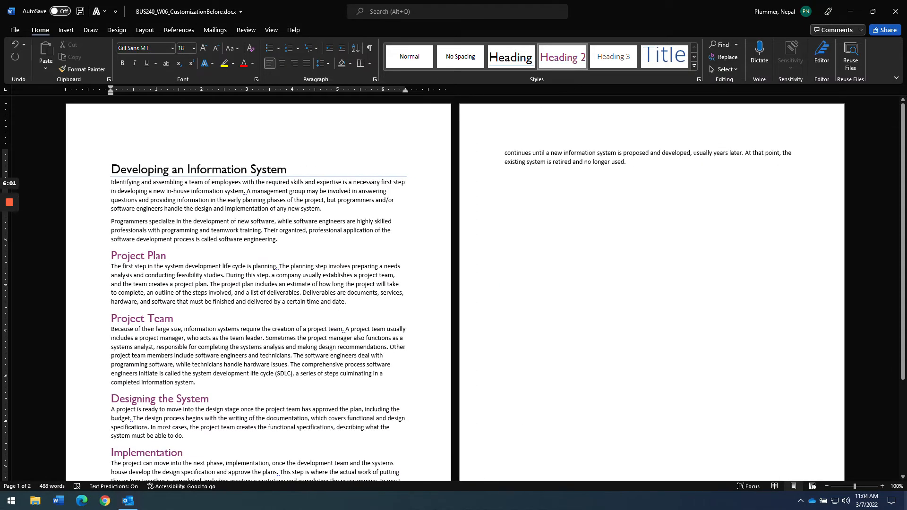
pyautogui.hotkey('alt', 'Tab')
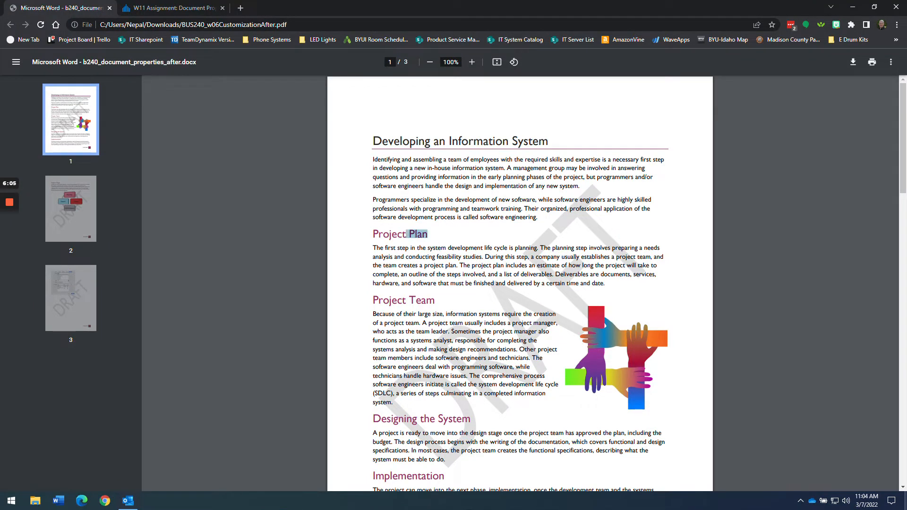
pyautogui.hotkey('alt', 'Tab')
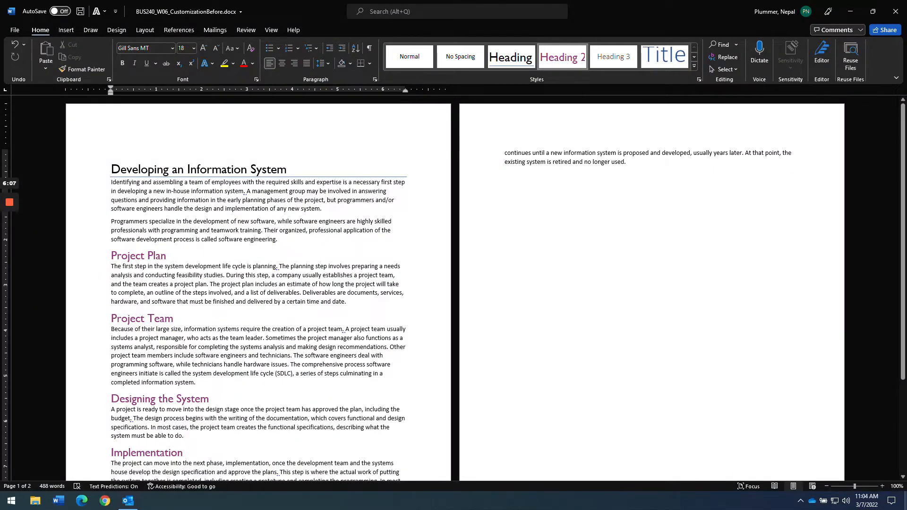
pyautogui.hotkey('alt', 'Tab')
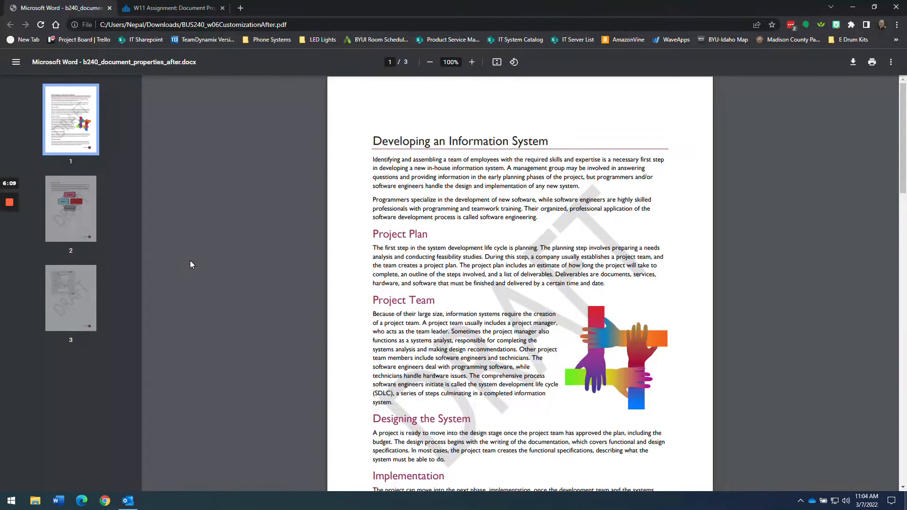
pyautogui.hotkey('alt', 'Tab')
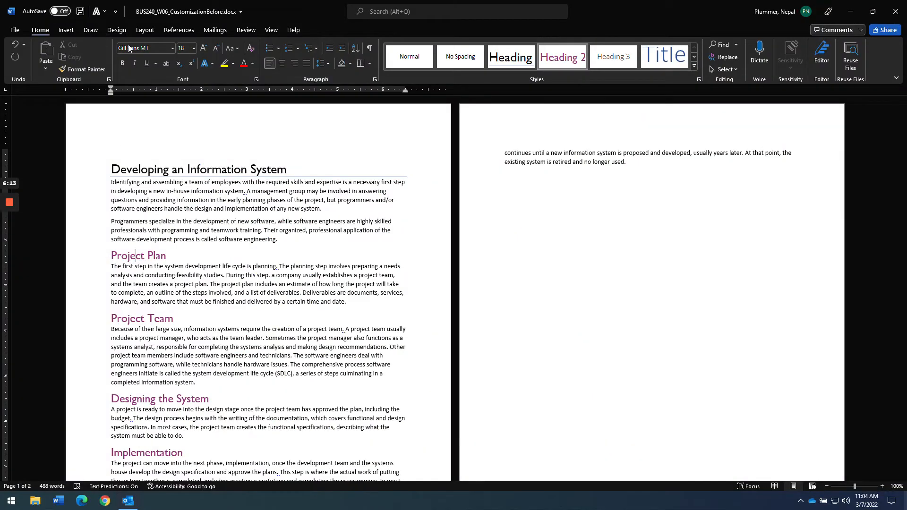
pyautogui.hotkey('alt', 'Tab')
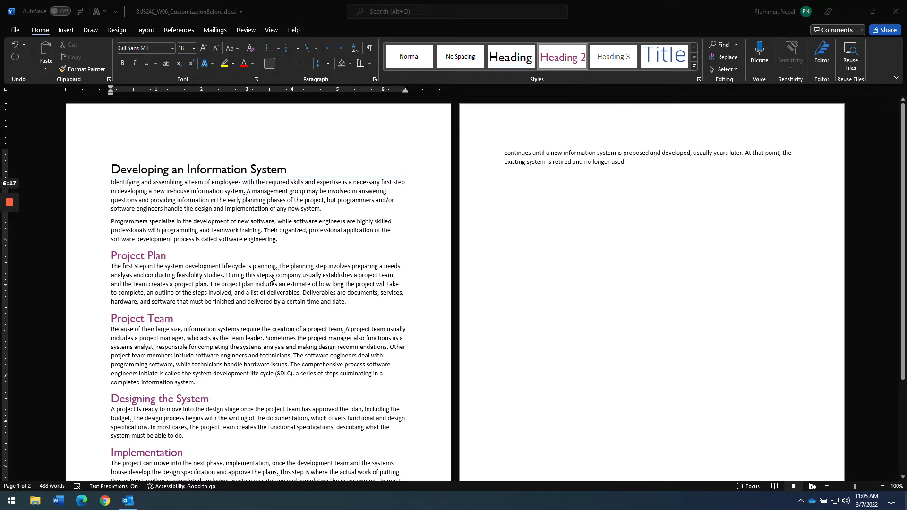
pyautogui.hotkey('alt', 'Tab')
pyautogui.click(154, 13)
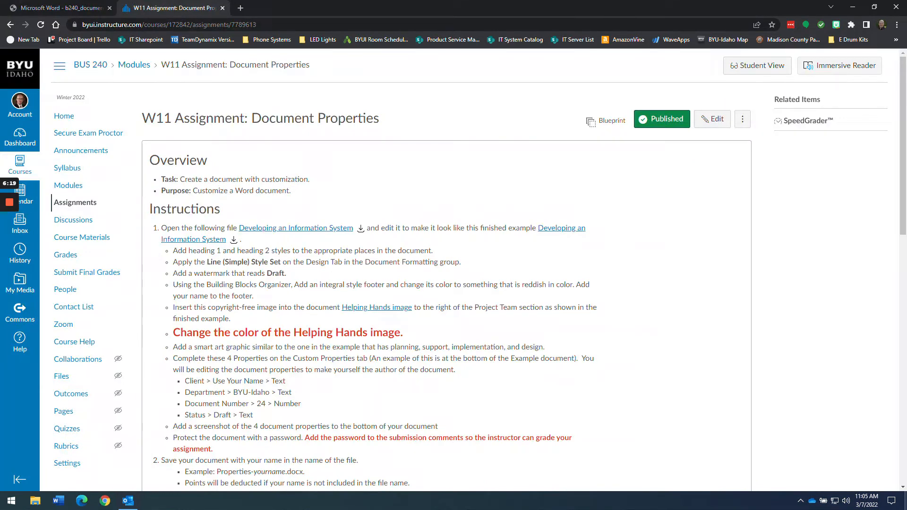
pyautogui.moveTo(287, 273); pyautogui.dragTo(171, 273)
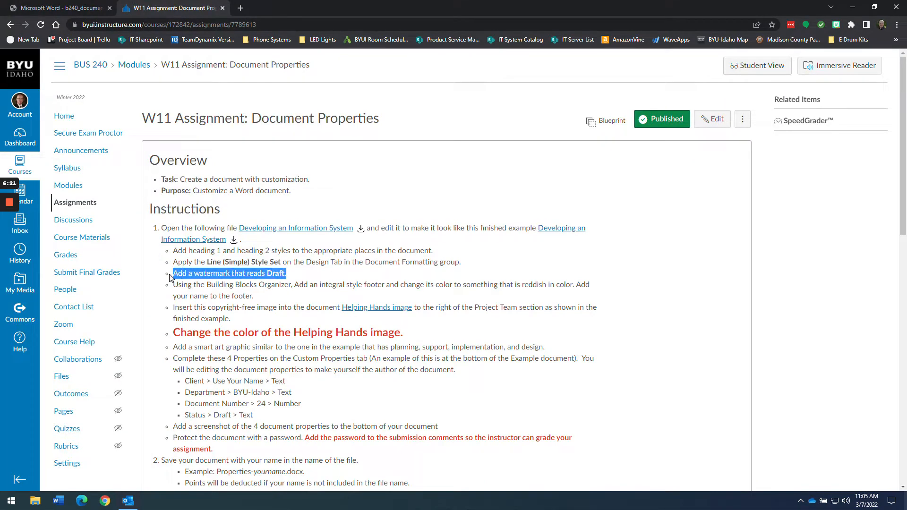
pyautogui.hotkey('alt', 'Tab')
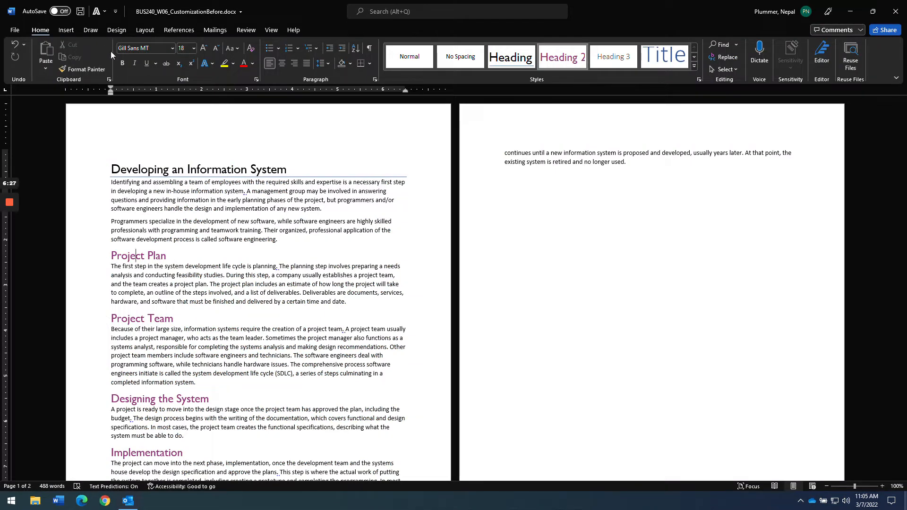
# - Apply the DRAFT 1 watermark from the Design tab's Watermark gallery
pyautogui.click(67, 31)
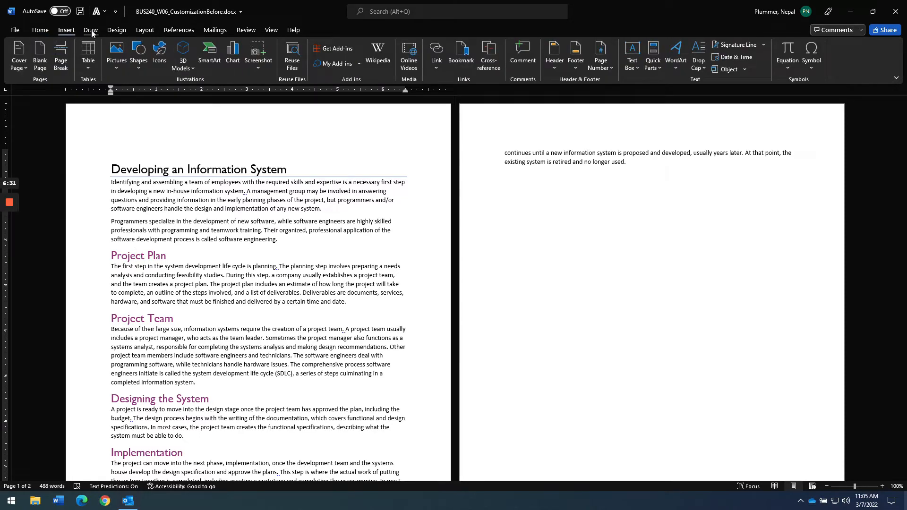
pyautogui.click(116, 31)
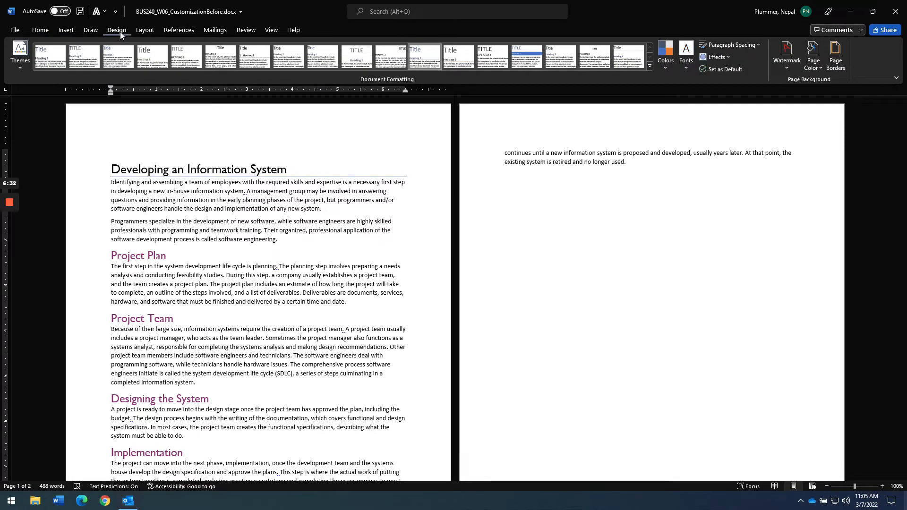
pyautogui.click(786, 64)
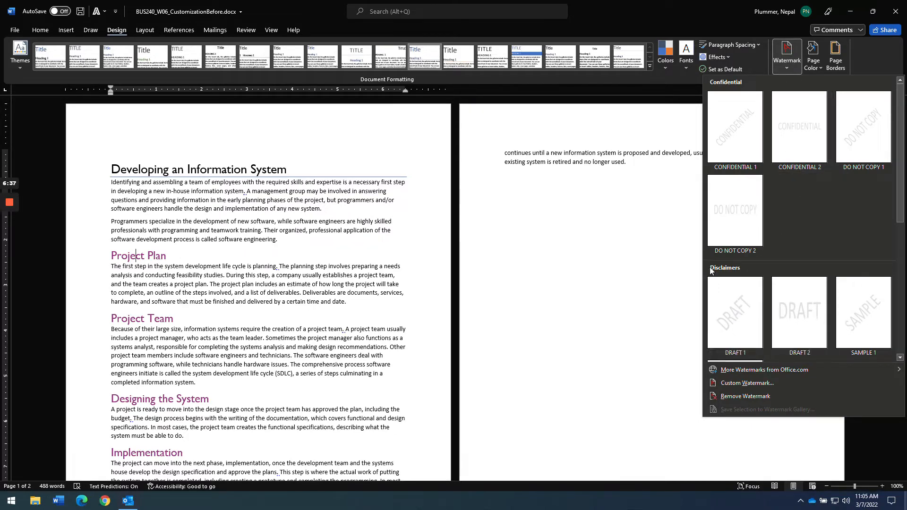
pyautogui.click(726, 318)
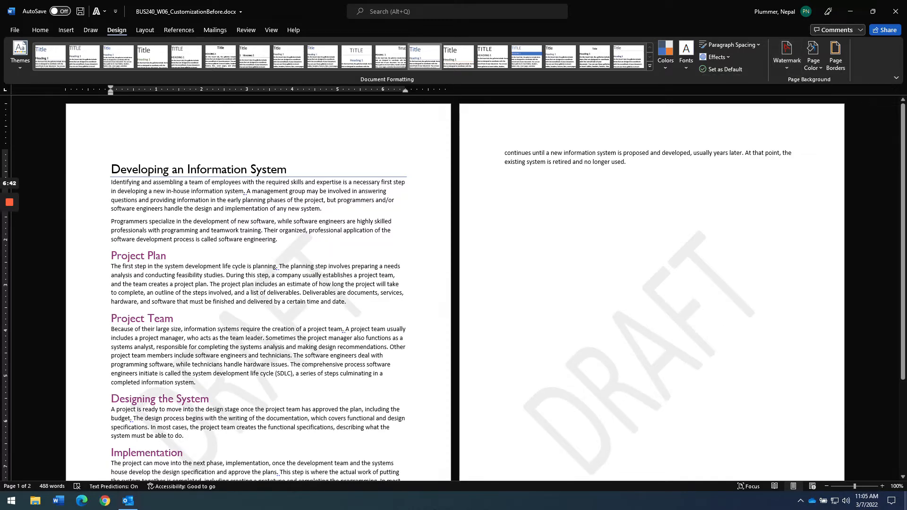
pyautogui.scroll(-3, 259, 288)
pyautogui.scroll(3, 259, 288)
# - Reread the Canvas instruction about adding your name in a reddish footer, then return to Word
pyautogui.hotkey('alt', 'Tab')
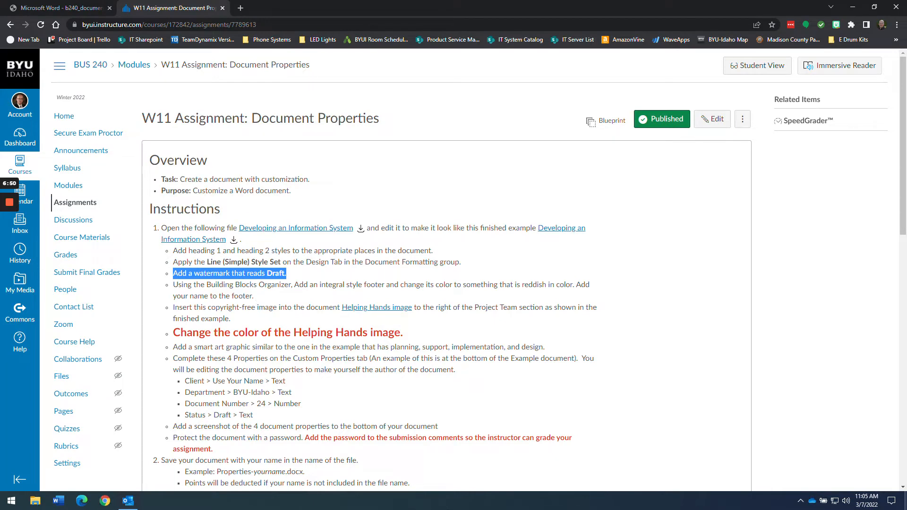
pyautogui.moveTo(253, 296); pyautogui.dragTo(172, 292)
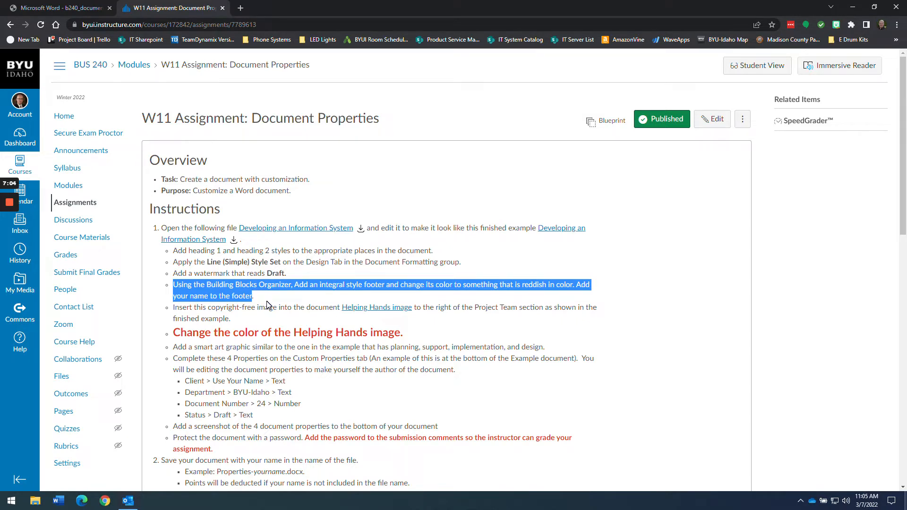
pyautogui.click(532, 297)
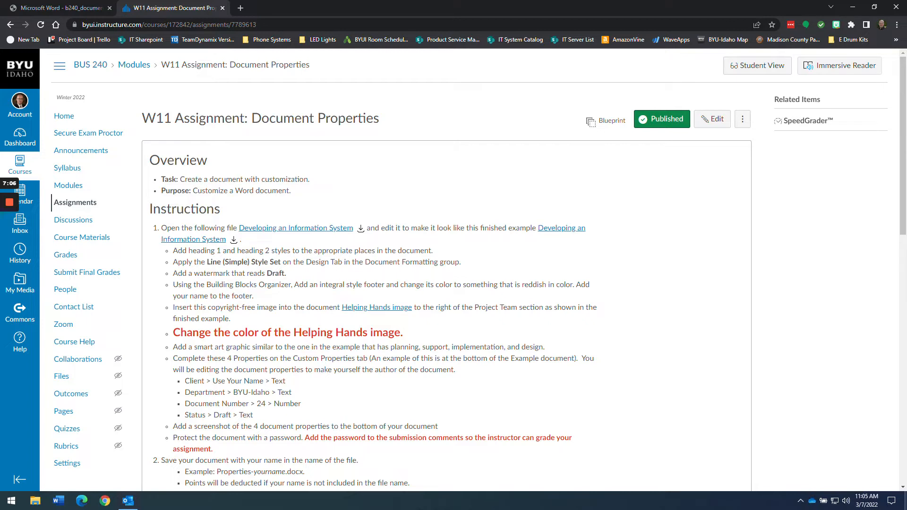
pyautogui.moveTo(522, 285); pyautogui.dragTo(546, 284)
pyautogui.moveTo(255, 296); pyautogui.dragTo(174, 289)
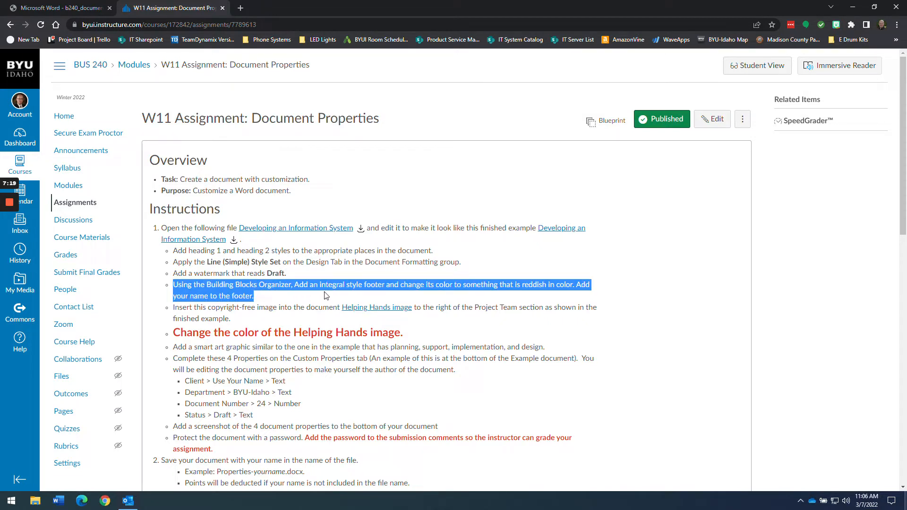
pyautogui.hotkey('alt', 'Tab')
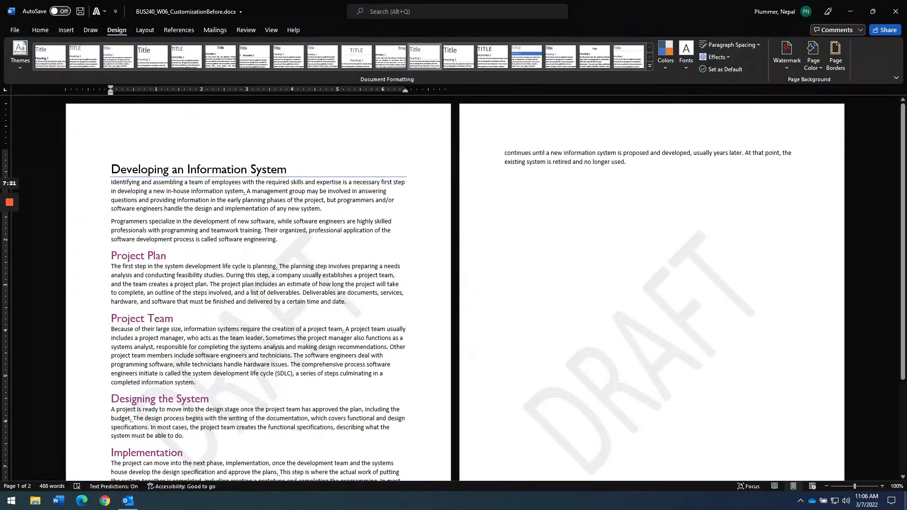
# - Open the Building Blocks Organizer via Insert > Quick Parts
pyautogui.click(150, 201)
pyautogui.click(66, 30)
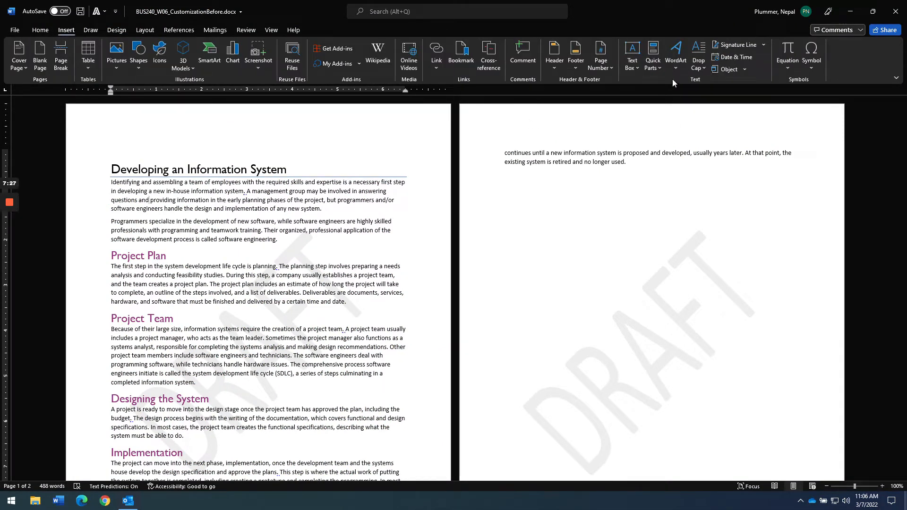
pyautogui.click(660, 69)
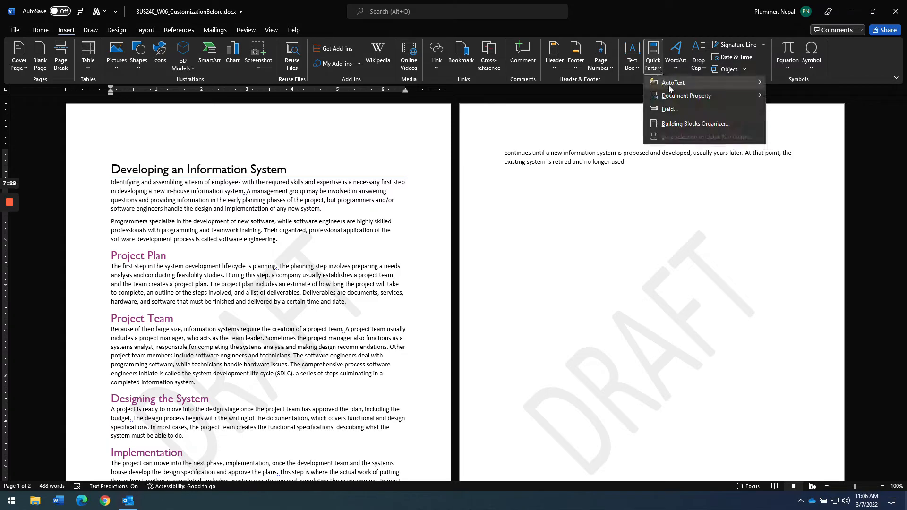
pyautogui.click(666, 126)
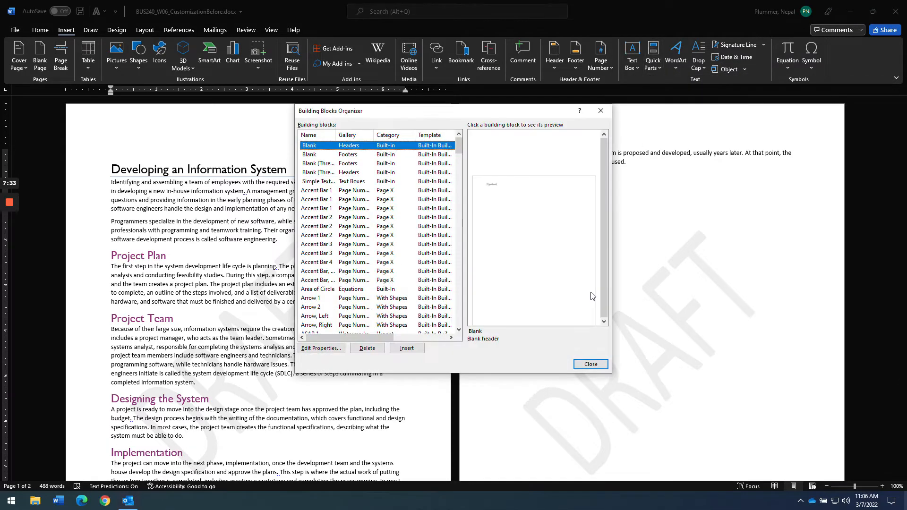
# - Sort the building blocks by name and insert the Integral footer
pyautogui.click(318, 137)
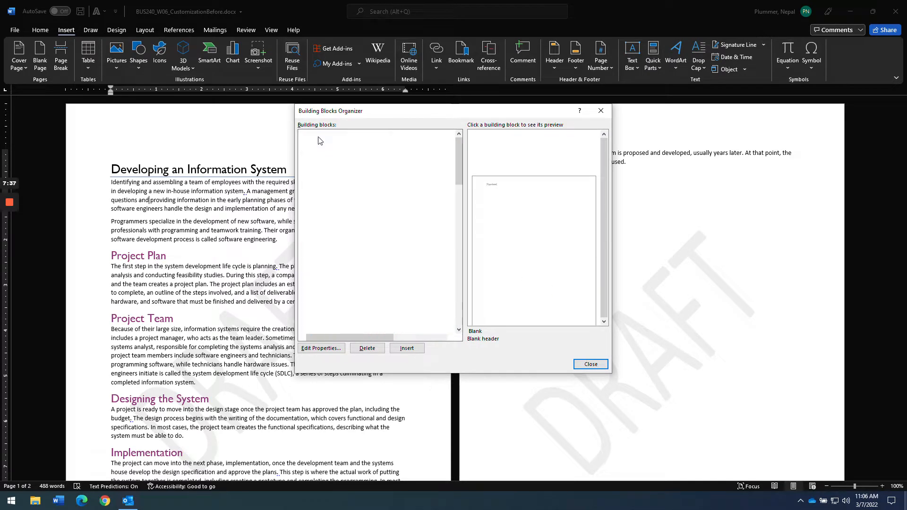
pyautogui.click(355, 138)
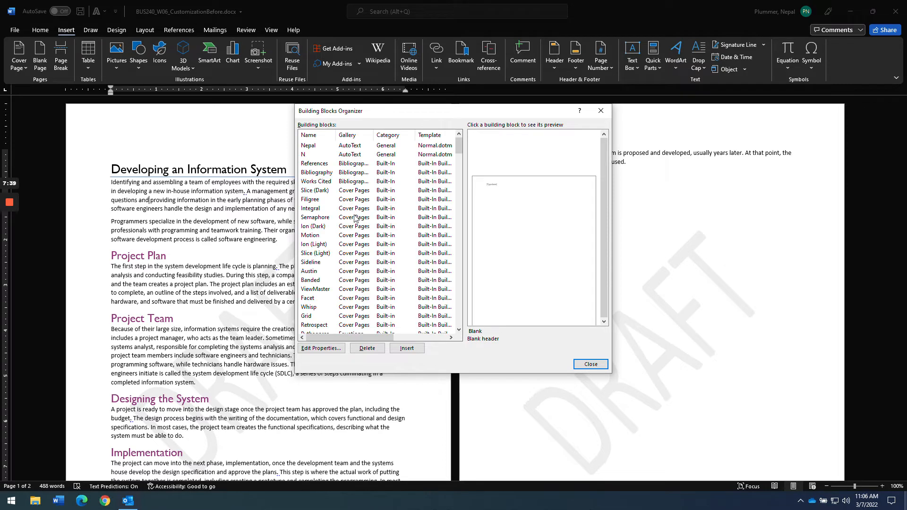
pyautogui.scroll(-5, 309, 300)
pyautogui.scroll(5, 307, 302)
pyautogui.click(312, 135)
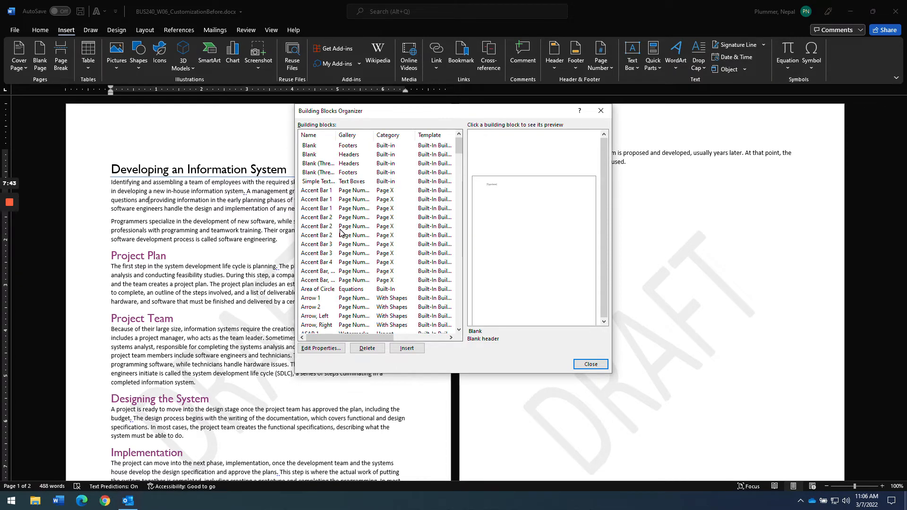
pyautogui.moveTo(337, 135); pyautogui.dragTo(381, 135)
pyautogui.scroll(-15, 325, 256)
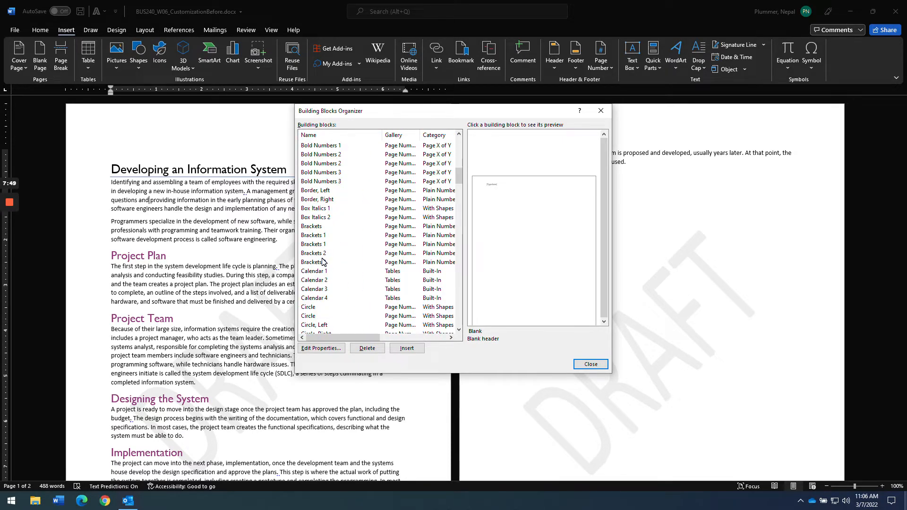
pyautogui.scroll(-15, 323, 261)
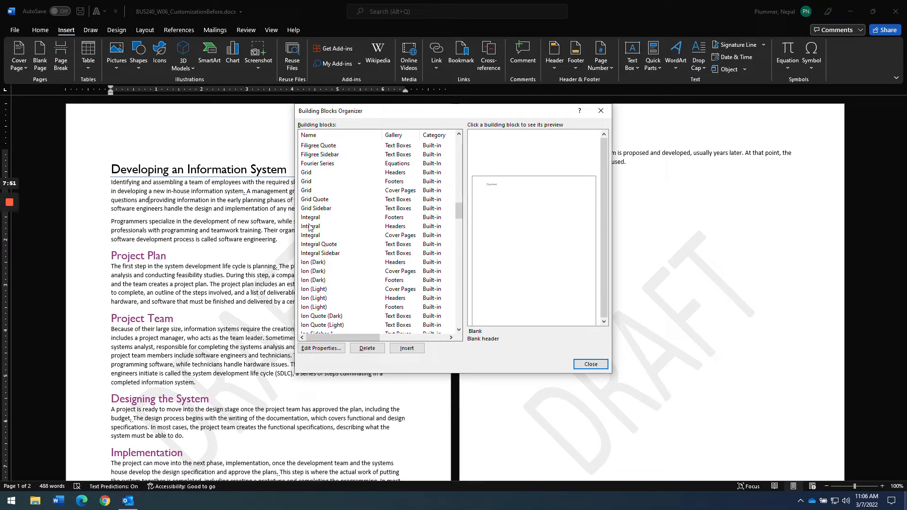
pyautogui.click(311, 217)
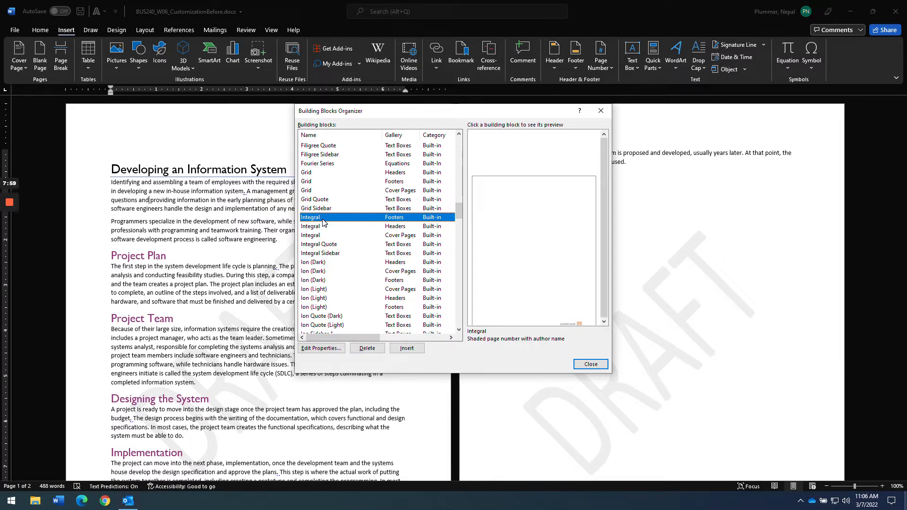
pyautogui.click(407, 349)
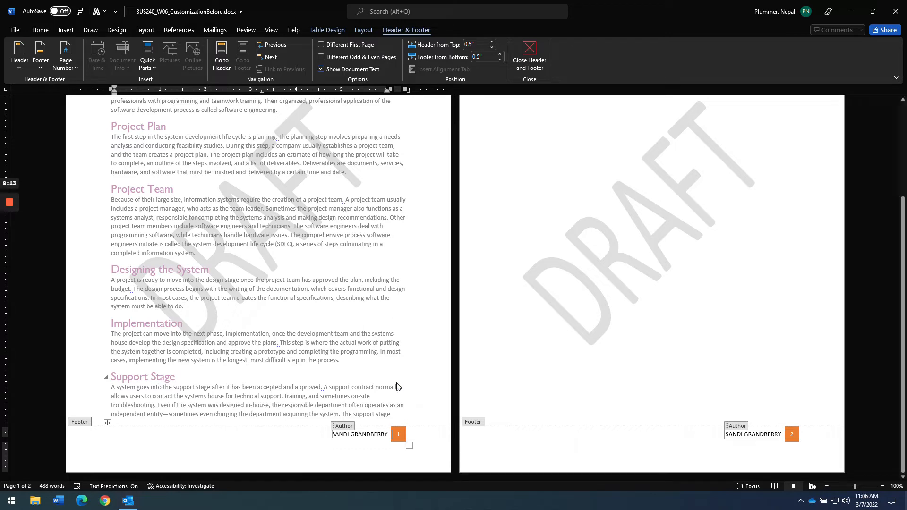
# - Leave the footer's author field and preview the Design tab's theme colour sets without changing them
pyautogui.hotkey('alt', 'Tab')
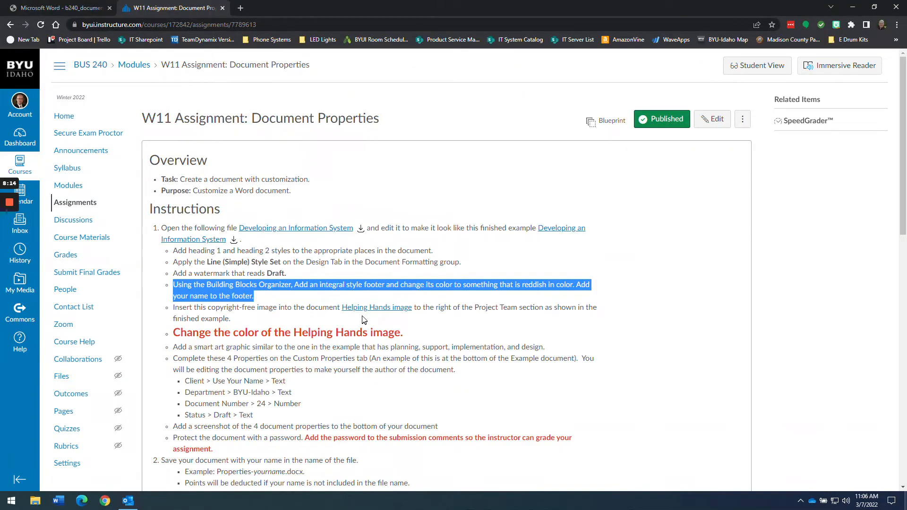
pyautogui.hotkey('alt', 'Tab')
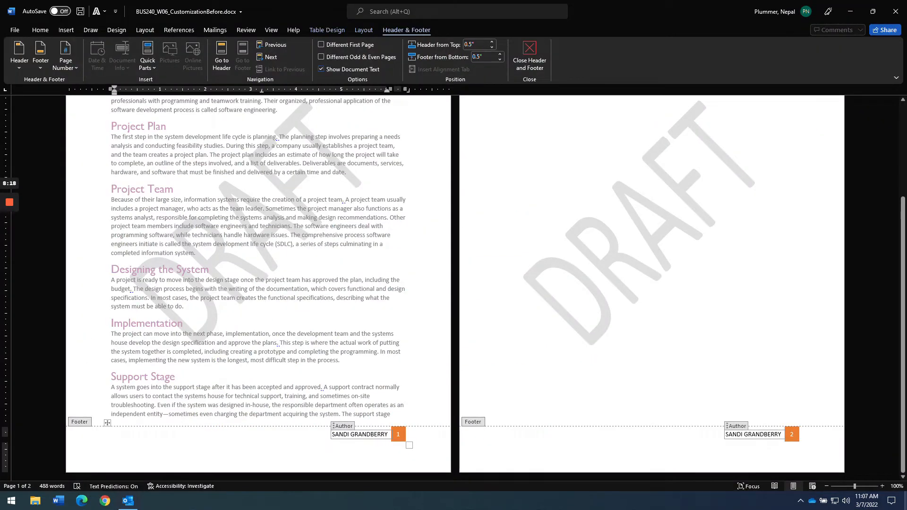
pyautogui.click(377, 427)
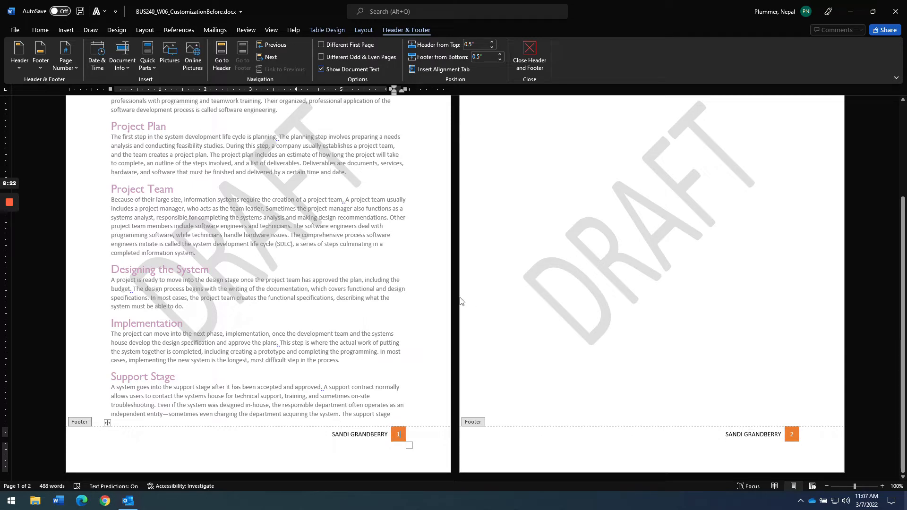
pyautogui.click(113, 31)
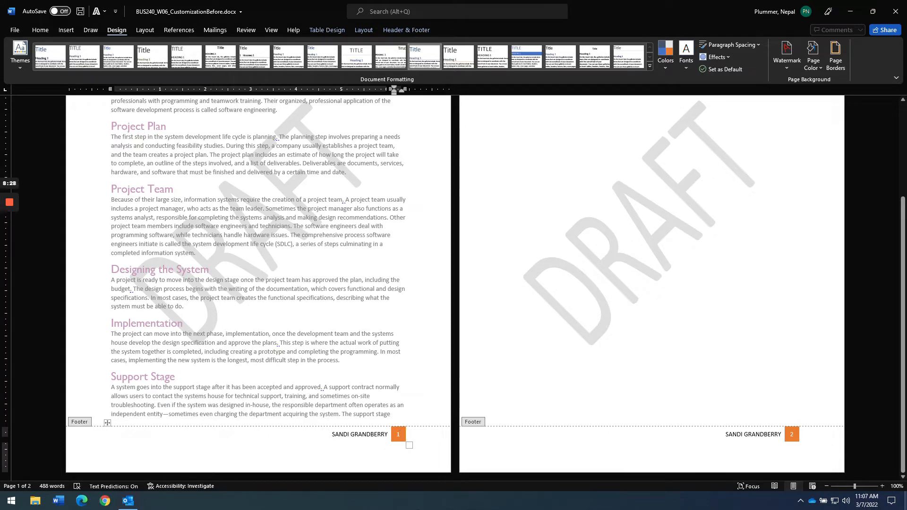
pyautogui.click(661, 69)
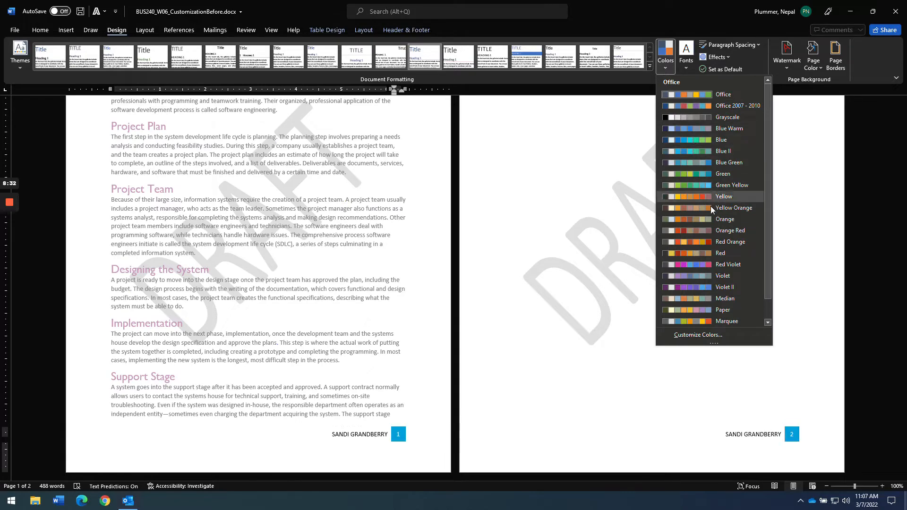
pyautogui.click(700, 230)
# - Recheck the 'is reddish in color' footer requirement in Canvas and bring up the finished example PDF
pyautogui.hotkey('alt', 'Tab')
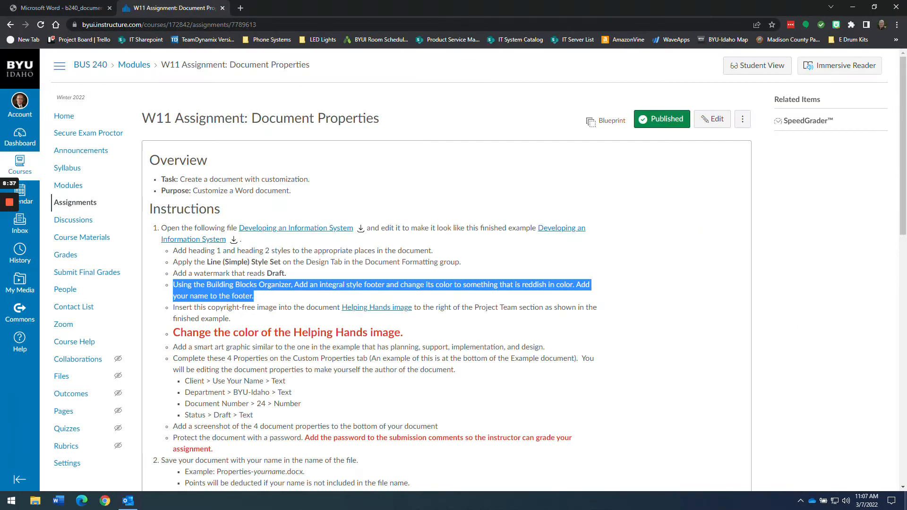
pyautogui.click(552, 297)
pyautogui.moveTo(515, 285); pyautogui.dragTo(572, 284)
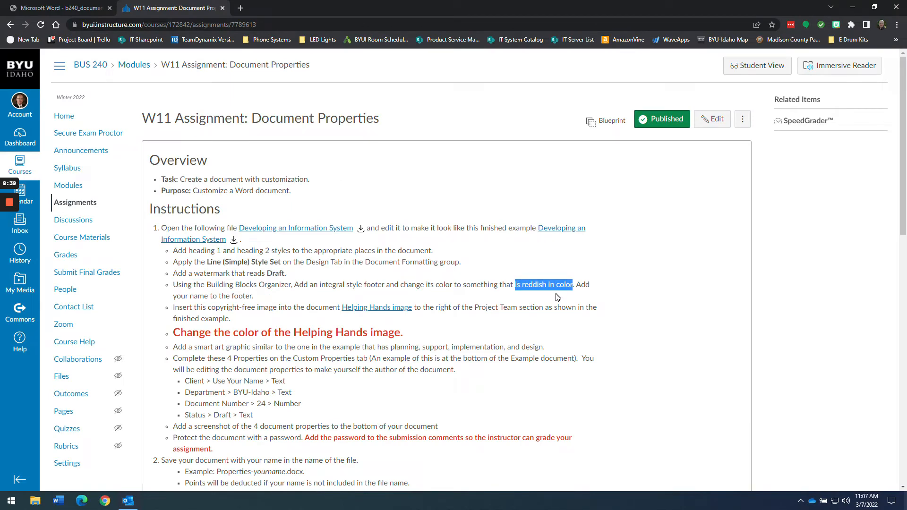
pyautogui.hotkey('alt', 'Tab')
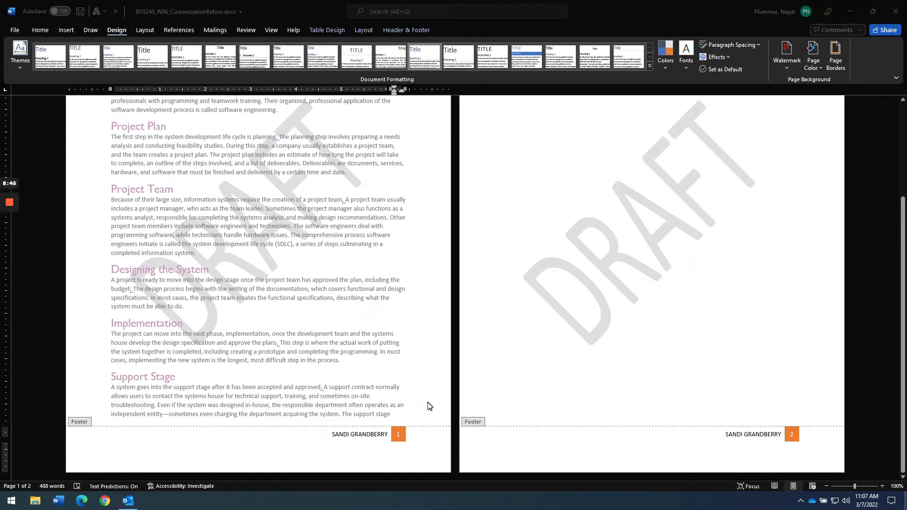
pyautogui.hotkey('alt', 'Tab')
pyautogui.click(61, 8)
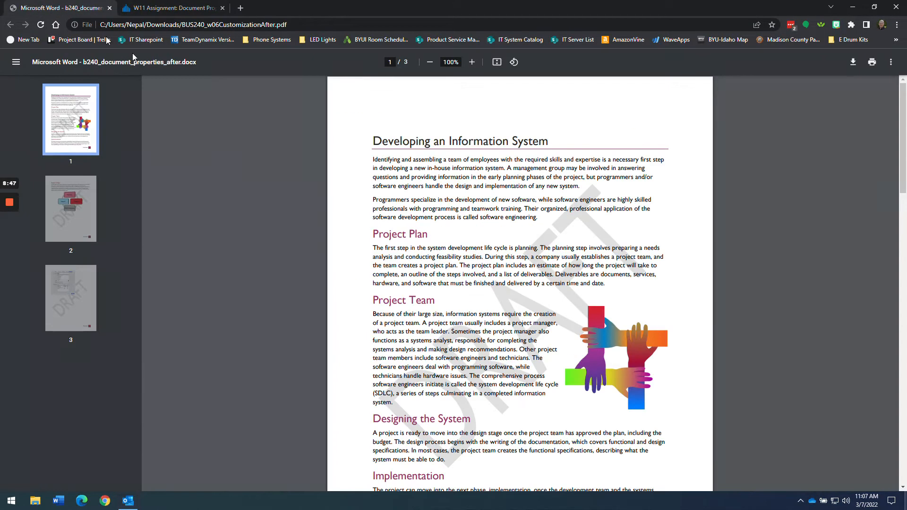
# - Scroll the example PDF to page 3 to check its reddish footer, then return to Word
pyautogui.scroll(-15, 494, 312)
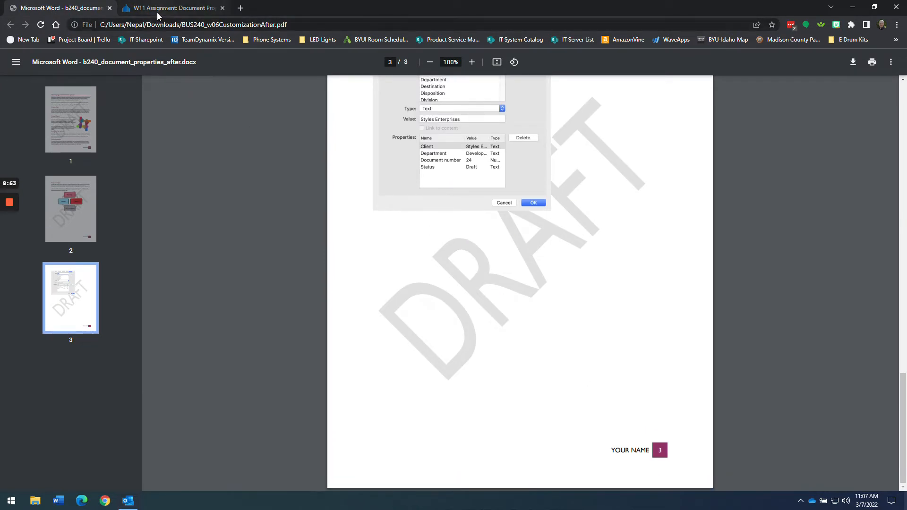
pyautogui.hotkey('alt', 'Tab')
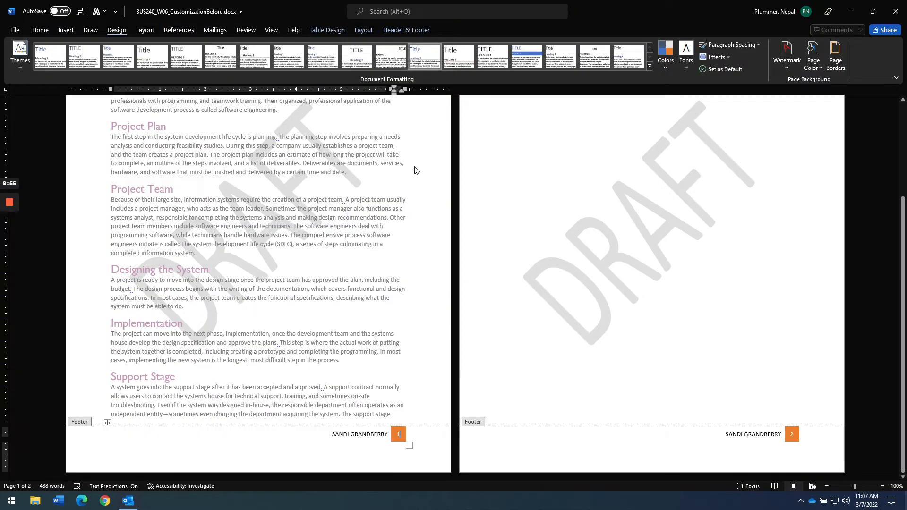
# - Apply the Orange Red colour set, then recheck the Canvas footer-name instruction
pyautogui.click(665, 53)
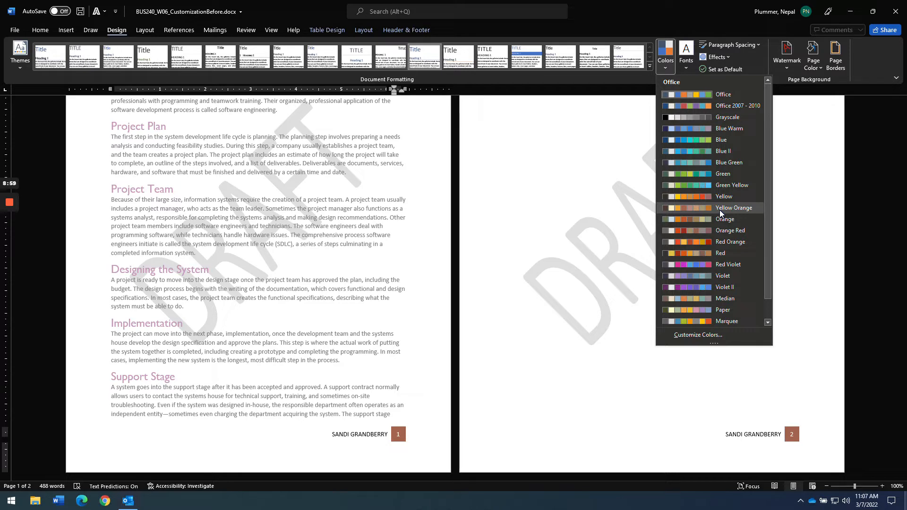
pyautogui.click(722, 231)
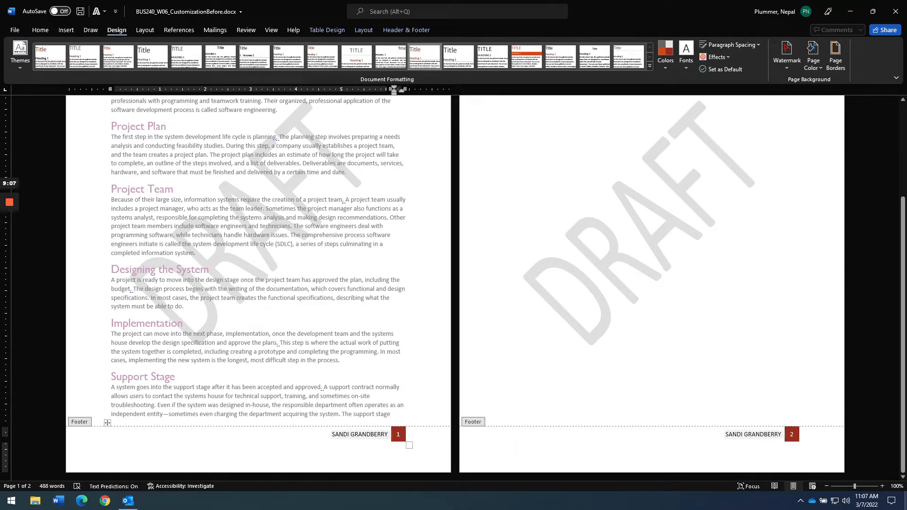
pyautogui.hotkey('alt', 'Tab')
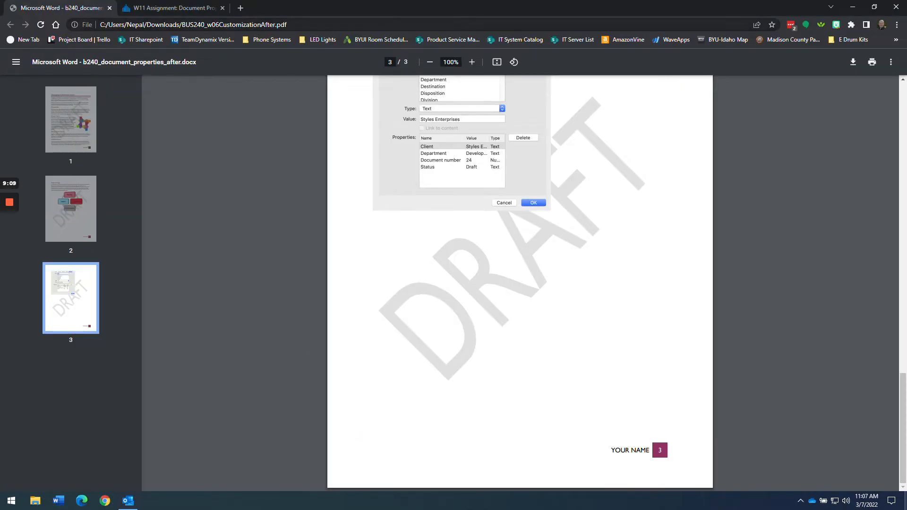
pyautogui.click(182, 12)
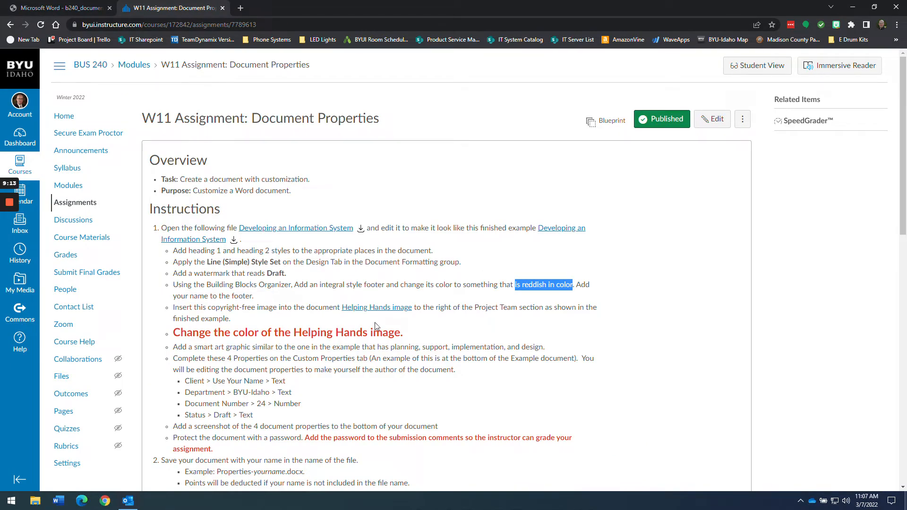
pyautogui.moveTo(259, 298); pyautogui.dragTo(173, 299)
pyautogui.hotkey('alt', 'Tab')
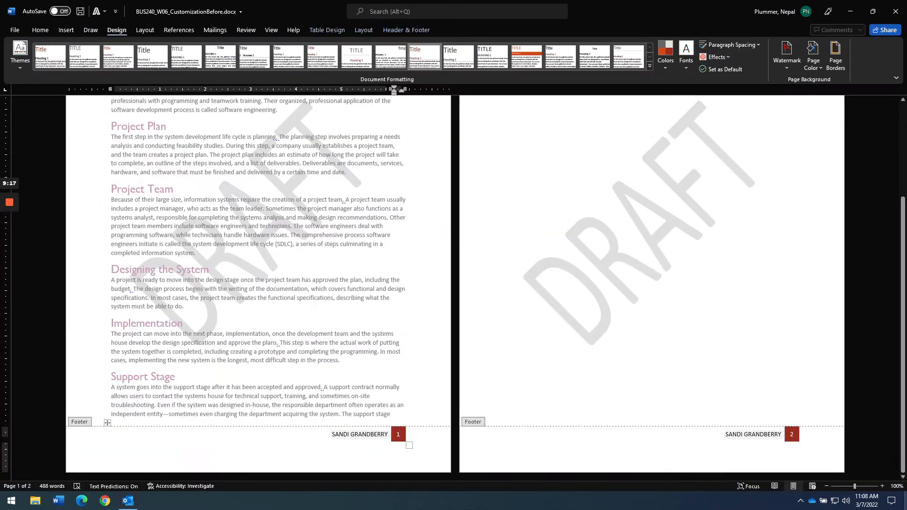
# - Replace the footer's author name with the student's full name and close footer editing
pyautogui.click(343, 434)
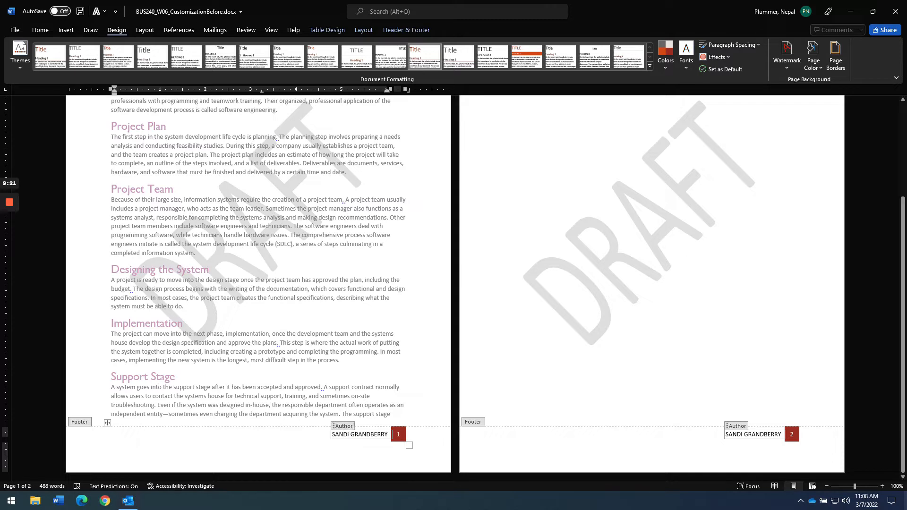
pyautogui.hotkey('ctrl', 'a')
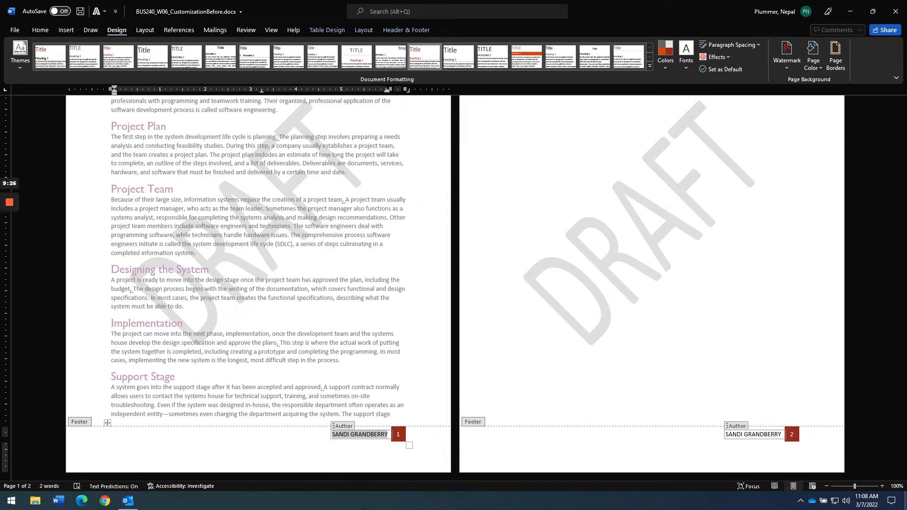
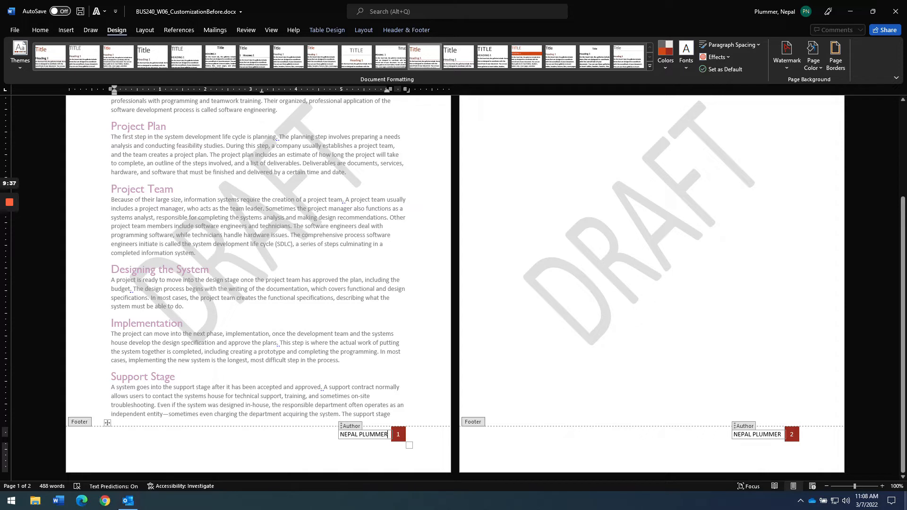
pyautogui.doubleClick(314, 404)
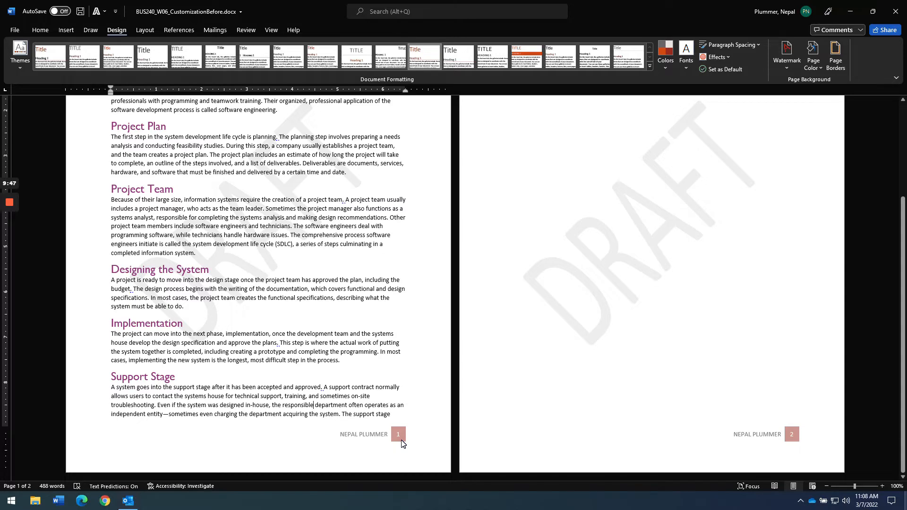
pyautogui.hotkey('alt', 'Tab')
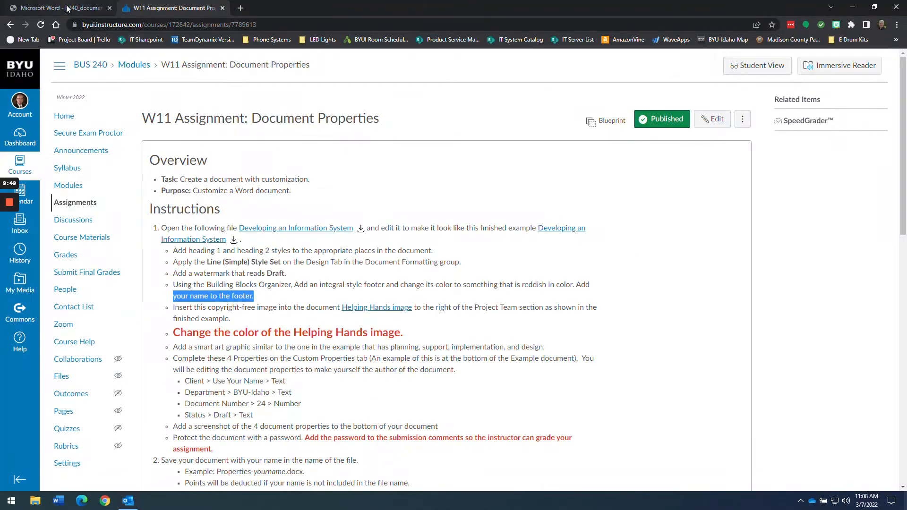
# - Look over the example PDF, then highlight the Canvas instruction about inserting the hands image
pyautogui.click(68, 8)
pyautogui.scroll(8, 405, 247)
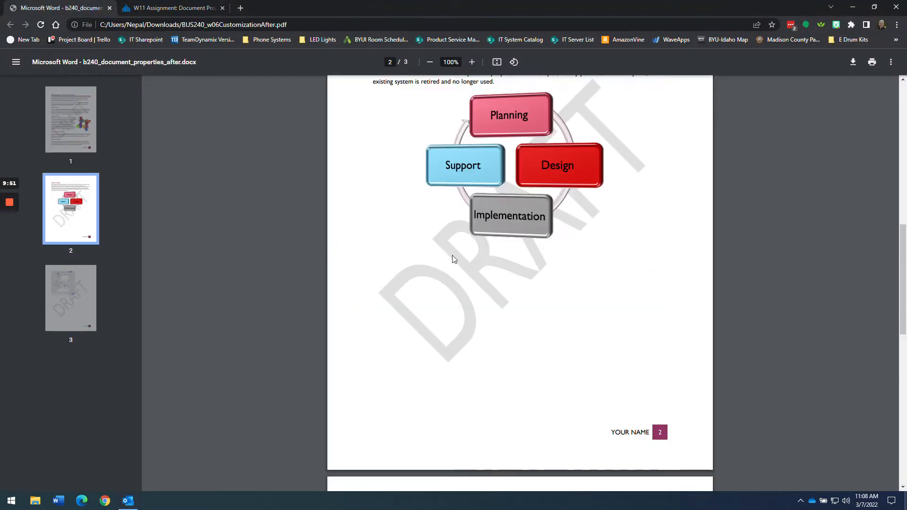
pyautogui.scroll(7, 452, 256)
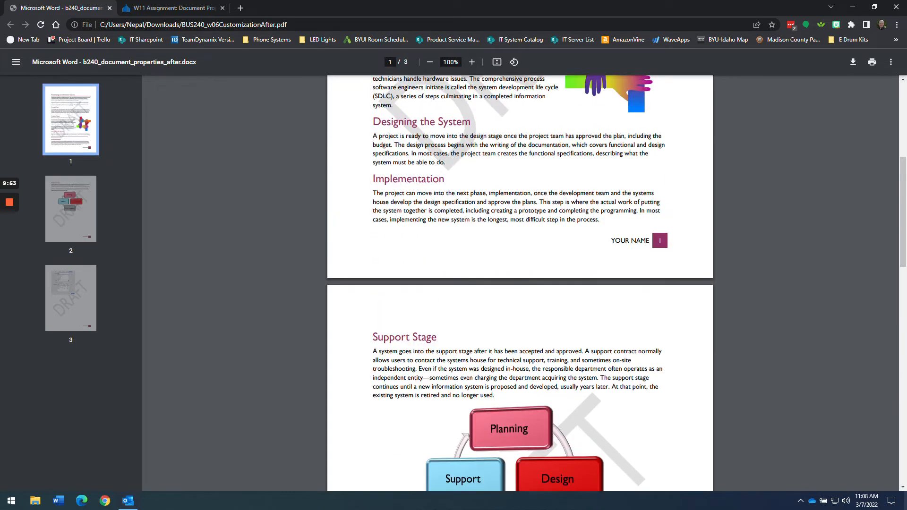
pyautogui.scroll(1, 627, 281)
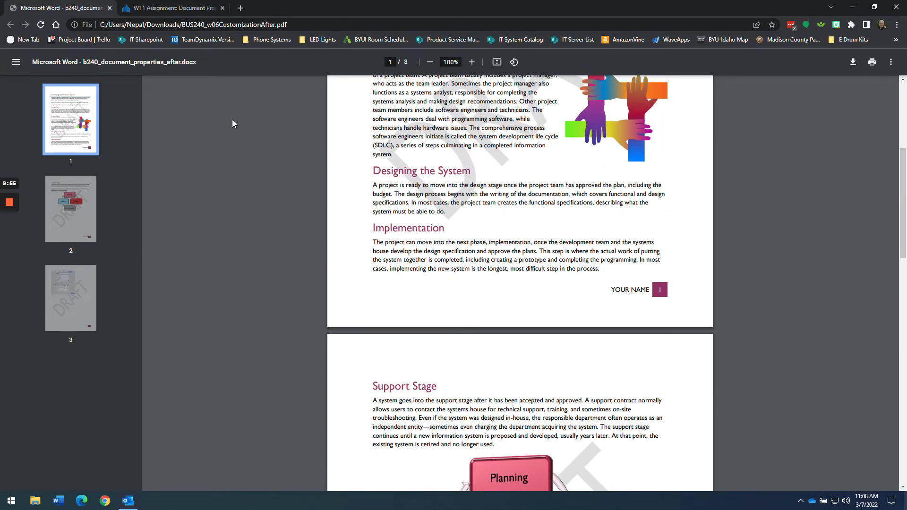
pyautogui.click(175, 8)
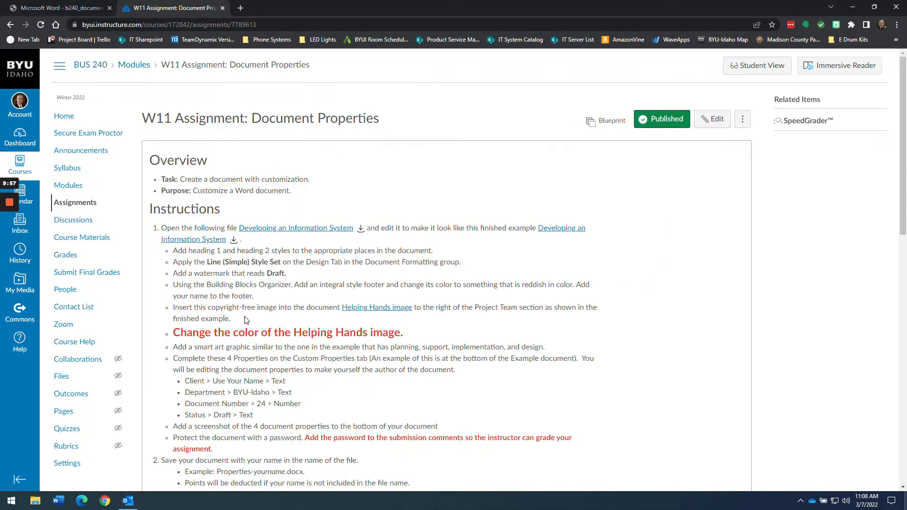
pyautogui.moveTo(231, 319); pyautogui.dragTo(170, 312)
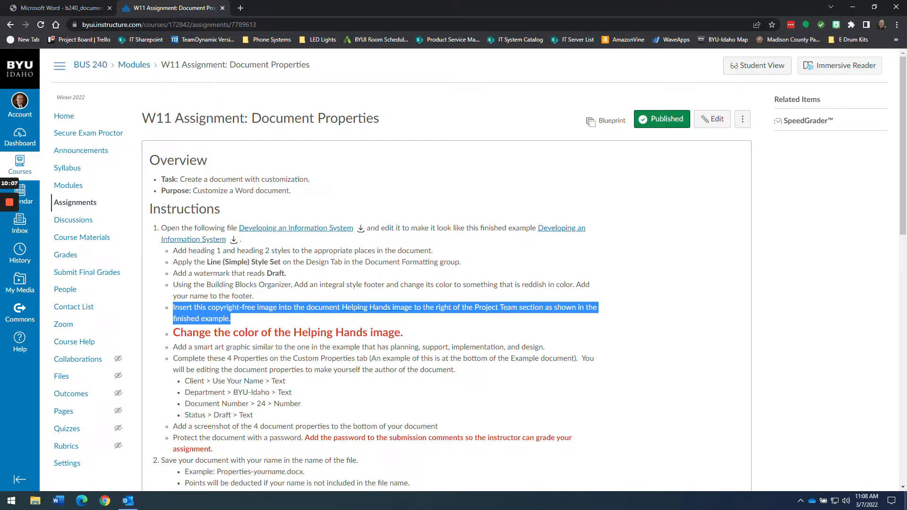
# - Inspect the hands image beside the Project Team heading in the example PDF, then return to Word
pyautogui.hotkey('ctrl', 'shift', 'Tab')
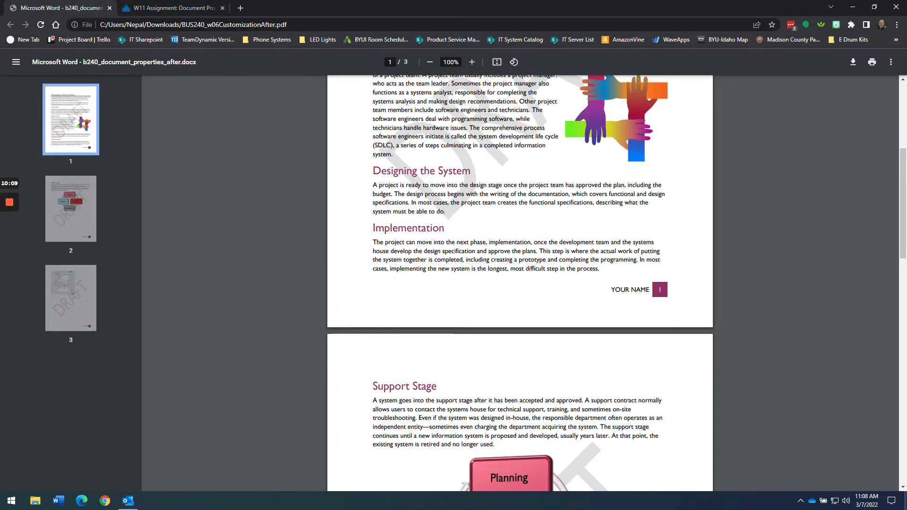
pyautogui.scroll(1, 554, 283)
pyautogui.scroll(4, 554, 283)
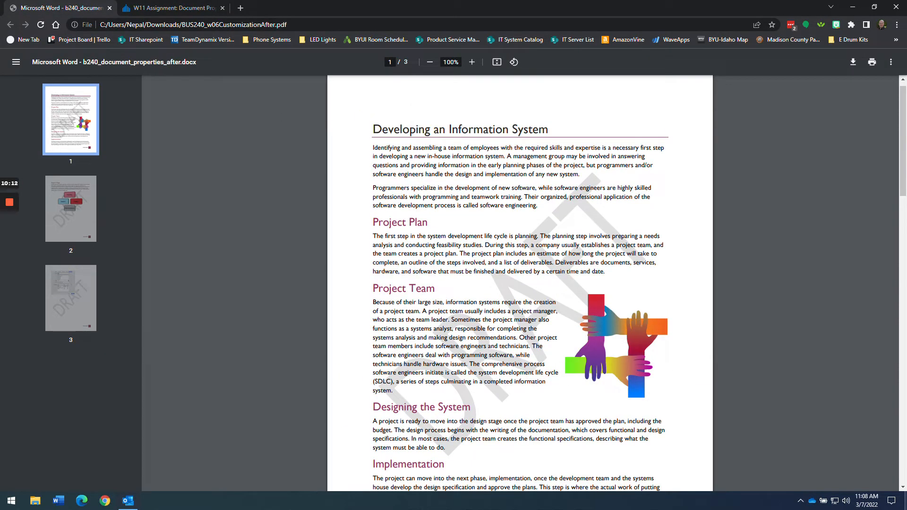
pyautogui.moveTo(435, 288); pyautogui.dragTo(373, 289)
pyautogui.click(403, 391)
pyautogui.hotkey('alt', 'Tab')
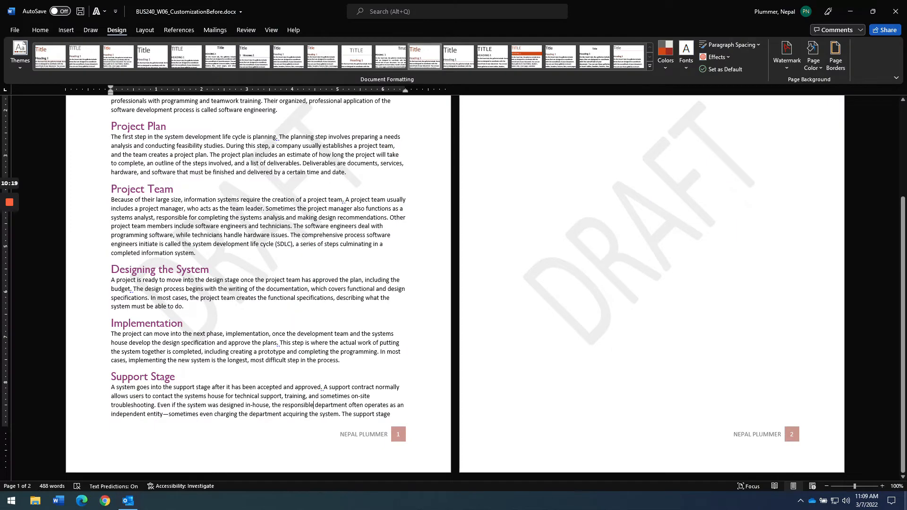
# - Switch the View to a single page at 100% zoom
pyautogui.scroll(3, 258, 284)
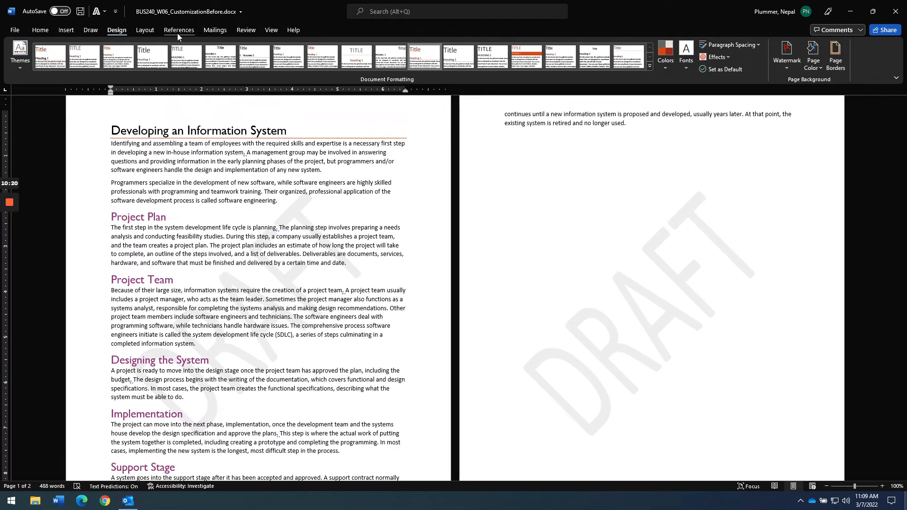
pyautogui.click(268, 31)
pyautogui.click(381, 47)
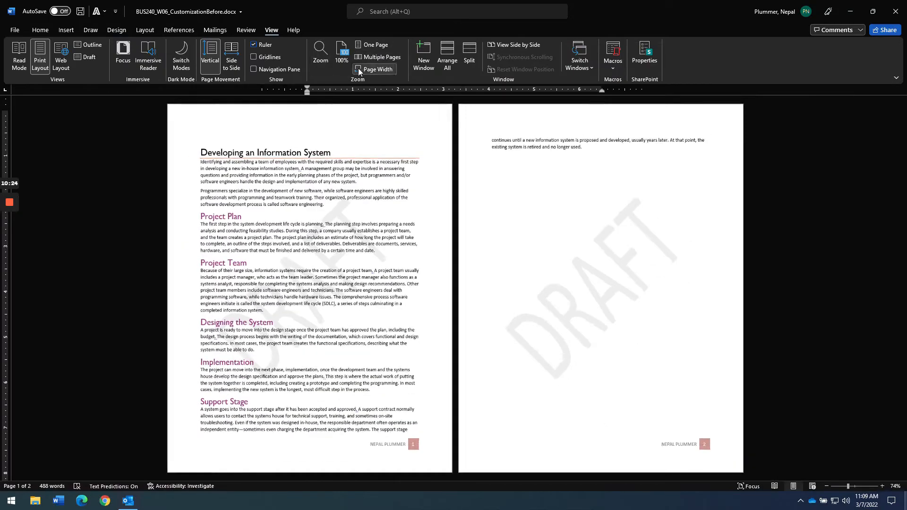
pyautogui.click(341, 54)
pyautogui.scroll(2, 455, 283)
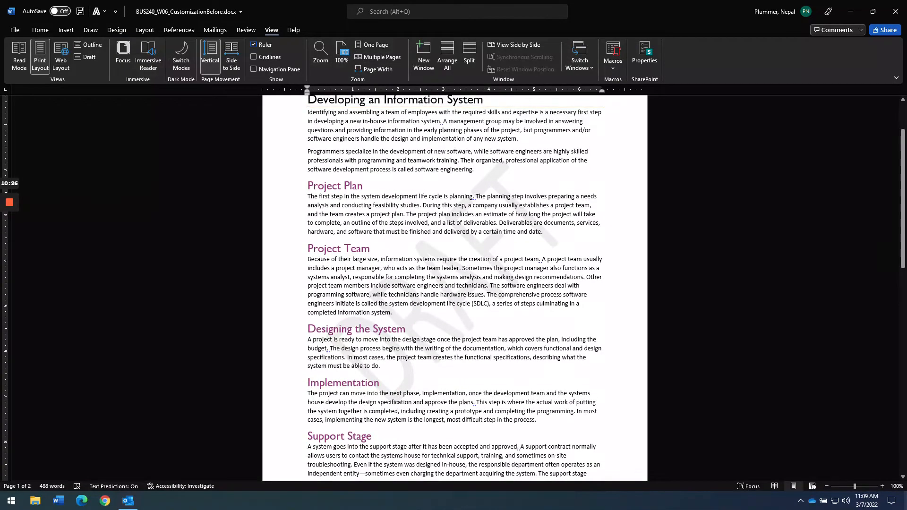
pyautogui.keyDown('ctrl'); pyautogui.scroll(1, 455, 283); pyautogui.keyUp('ctrl')
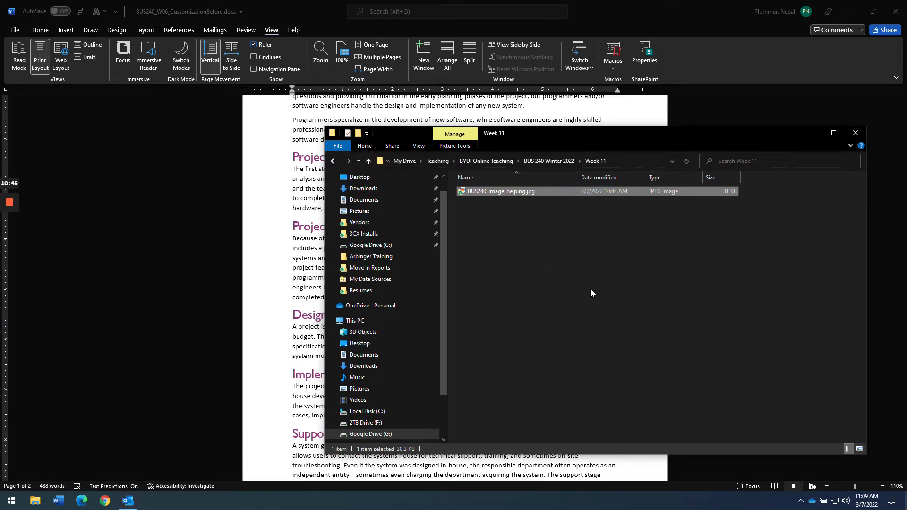
# - Drop BUS240_image_helping.jpg from the Week 11 folder into the Project Team paragraph
pyautogui.moveTo(553, 138); pyautogui.dragTo(794, 137)
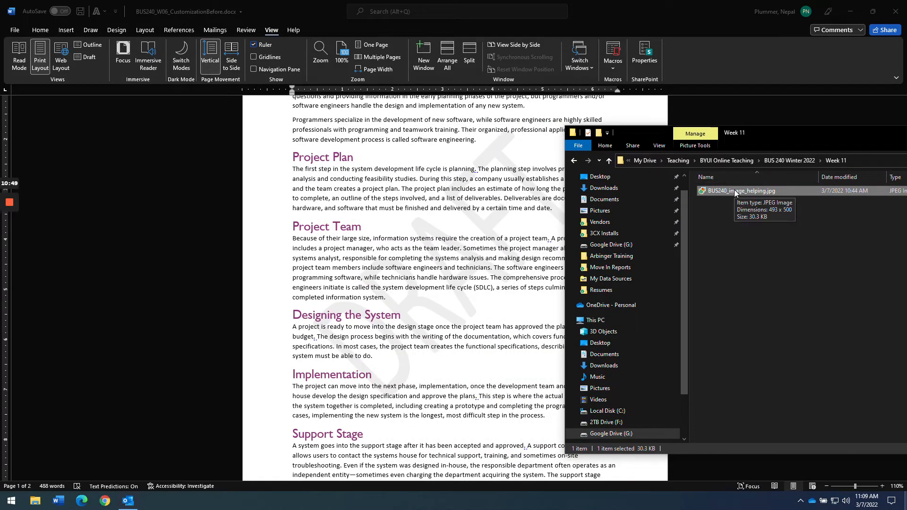
pyautogui.moveTo(734, 189); pyautogui.dragTo(523, 277)
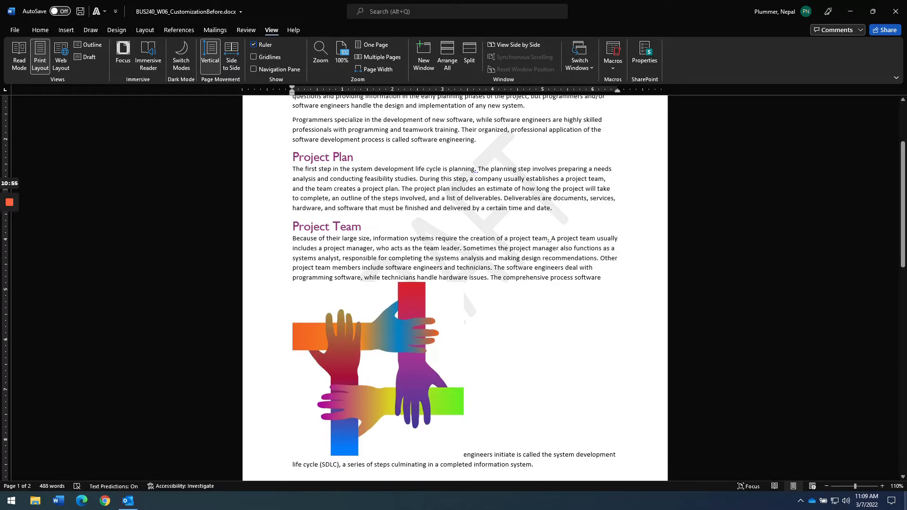
pyautogui.click(66, 30)
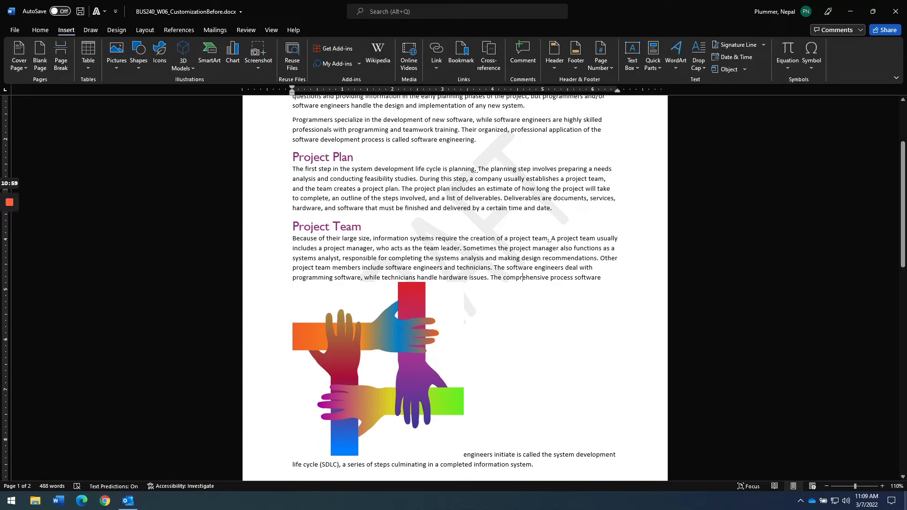
pyautogui.click(745, 69)
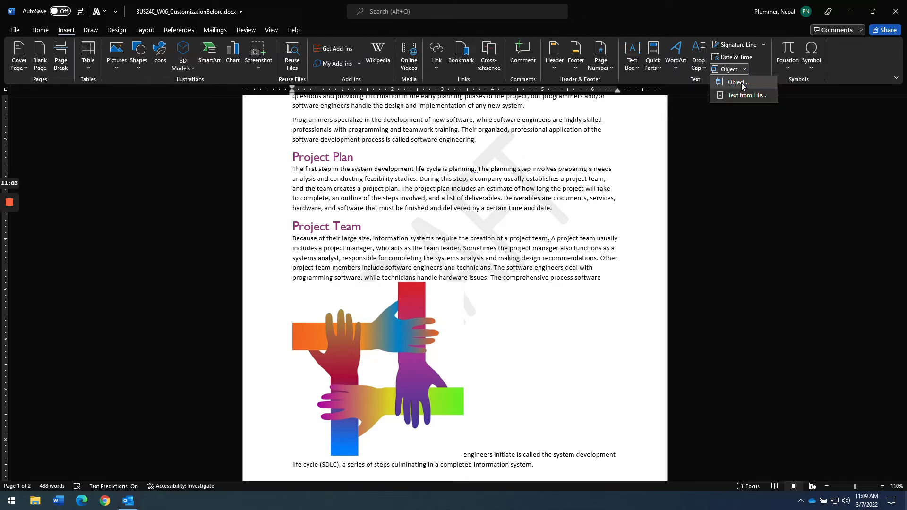
pyautogui.click(115, 72)
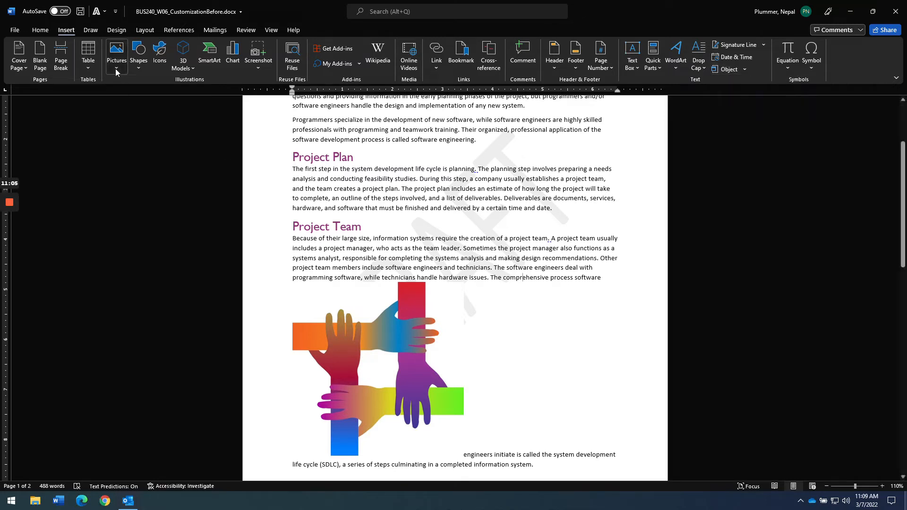
pyautogui.click(115, 71)
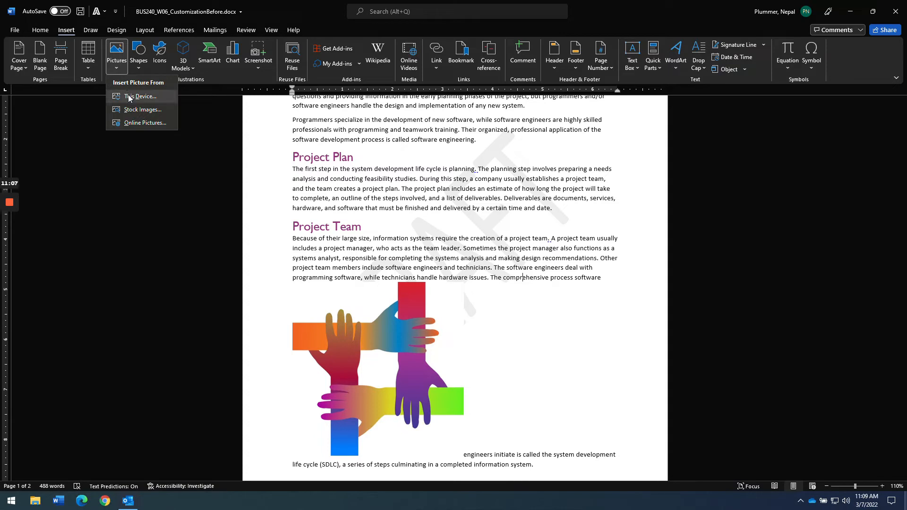
pyautogui.click(466, 242)
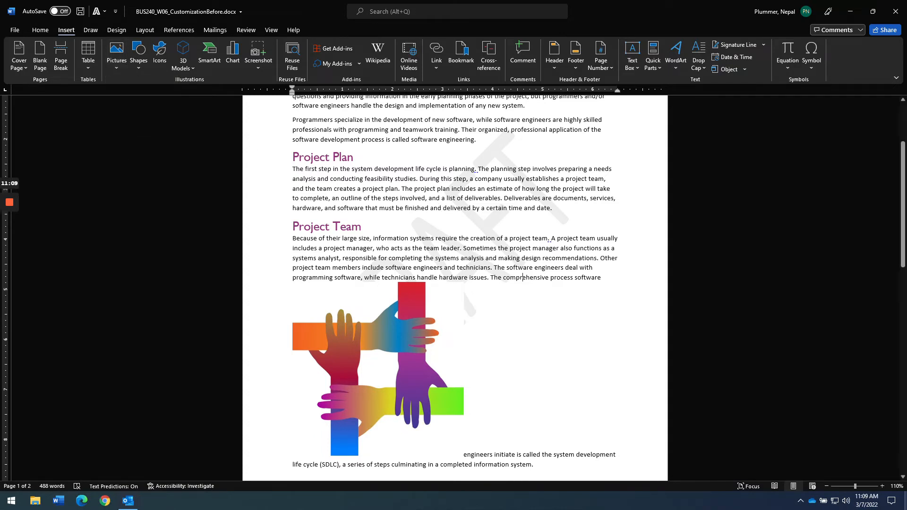
# - Switch windows to bring up the finished example PDF for comparison
pyautogui.hotkey('alt', 'Tab')
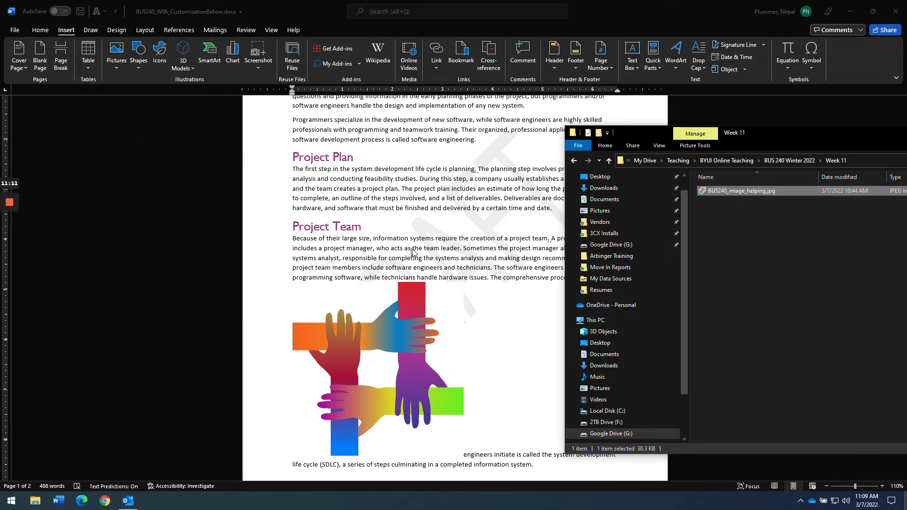
pyautogui.click(503, 272)
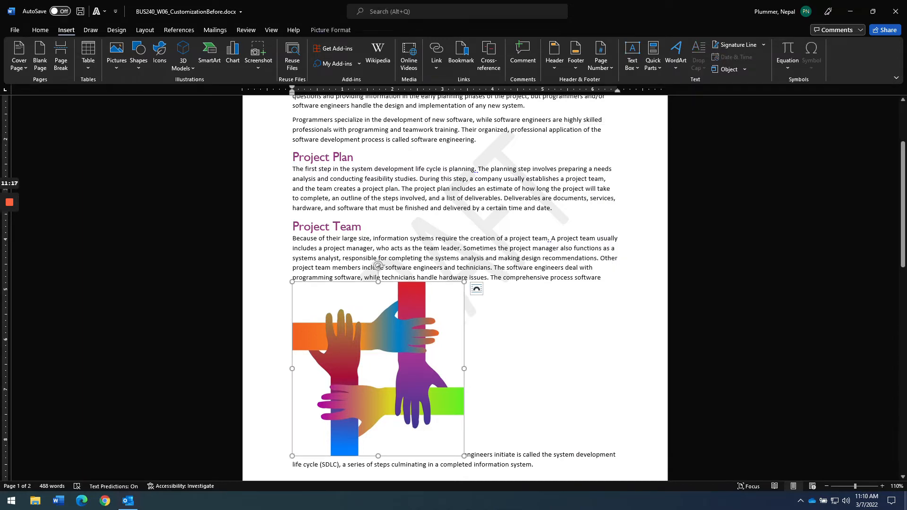
pyautogui.hotkey('alt', 'Tab')
pyautogui.hotkey('alt', 'Tab')
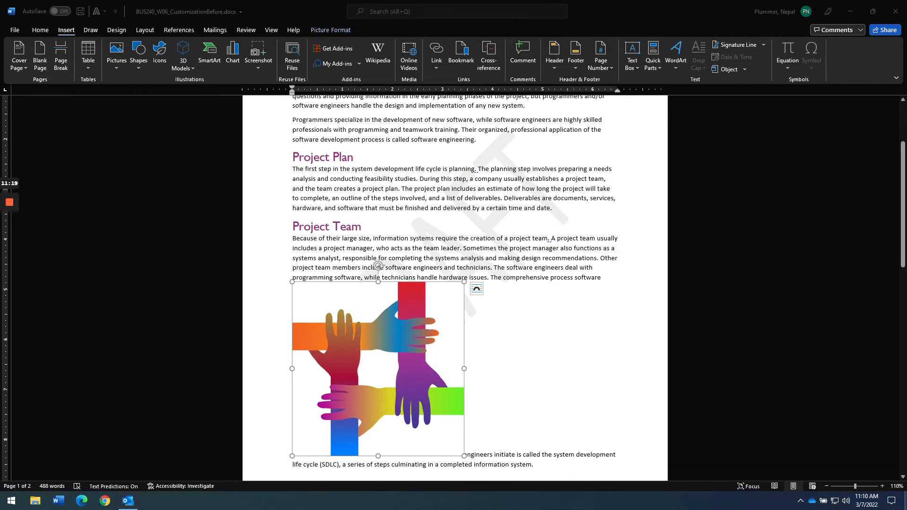
pyautogui.hotkey('alt', 'Tab')
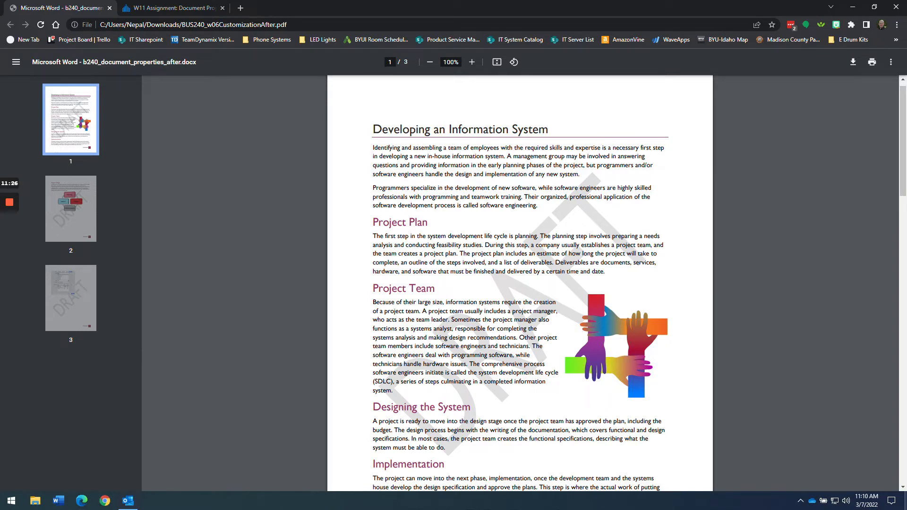
# - Shrink the hands image to about half its size, keeping it in line with text
pyautogui.hotkey('alt', 'Tab')
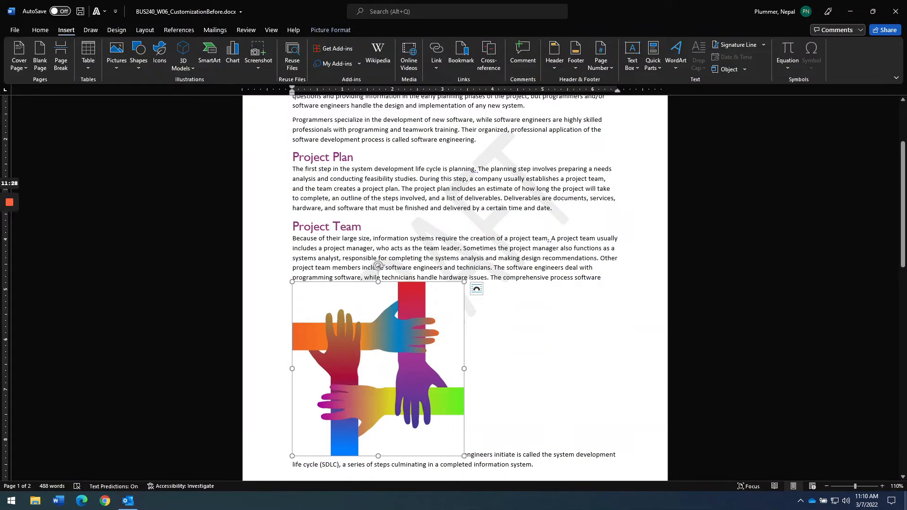
pyautogui.moveTo(464, 455); pyautogui.dragTo(375, 365)
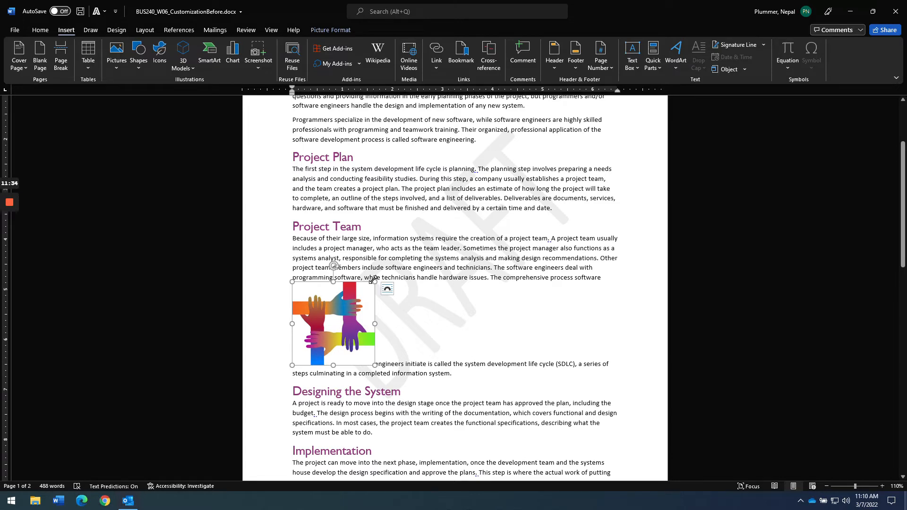
pyautogui.moveTo(373, 279)
pyautogui.mouseDown()
pyautogui.moveTo(425, 262)
pyautogui.moveTo(387, 282)
pyautogui.mouseUp()
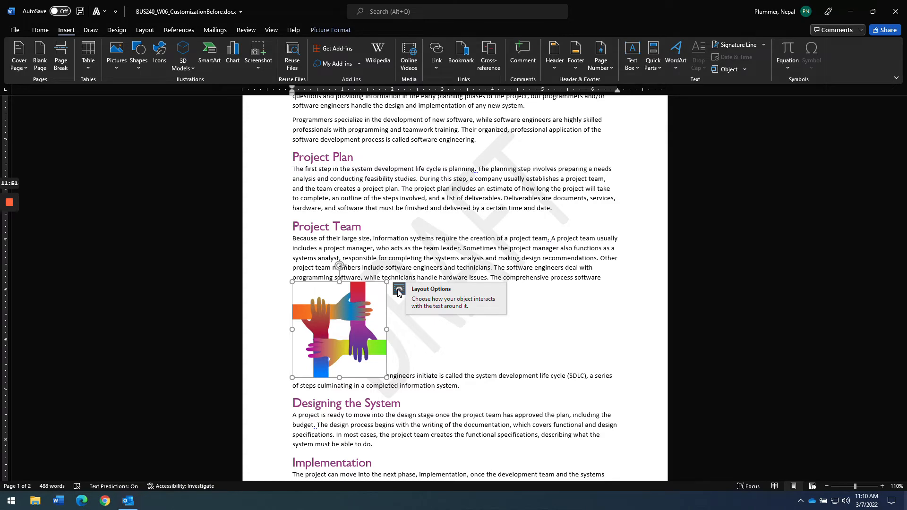
pyautogui.click(398, 292)
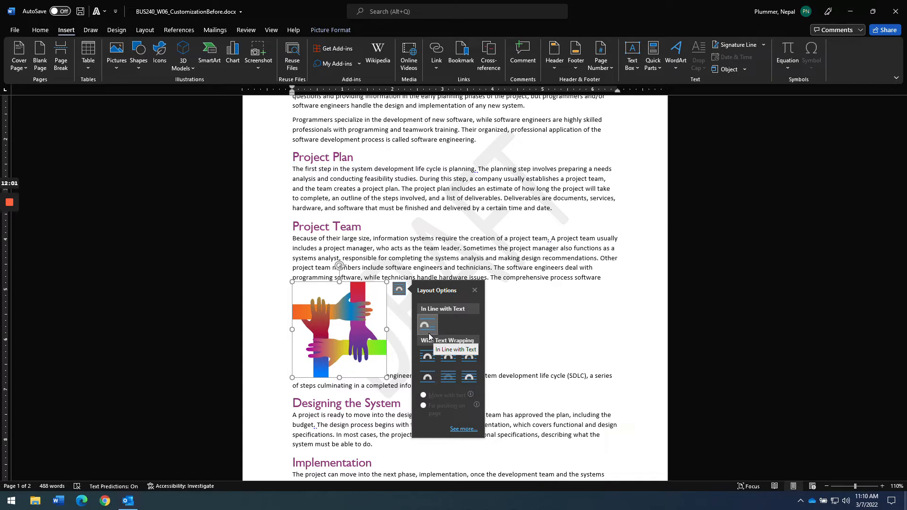
pyautogui.click(449, 330)
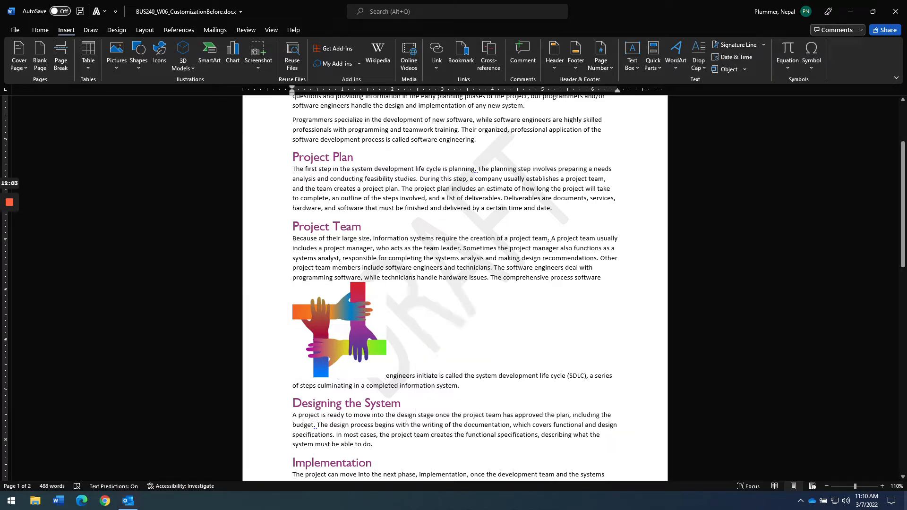
# - Give the hands picture Square wrapping and move it right of the Project Team paragraph
pyautogui.rightClick(354, 329)
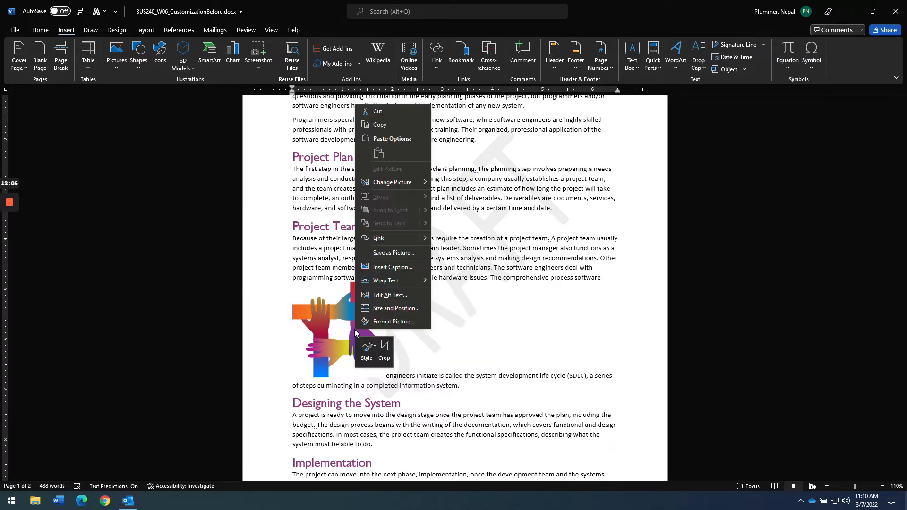
pyautogui.moveTo(399, 282)
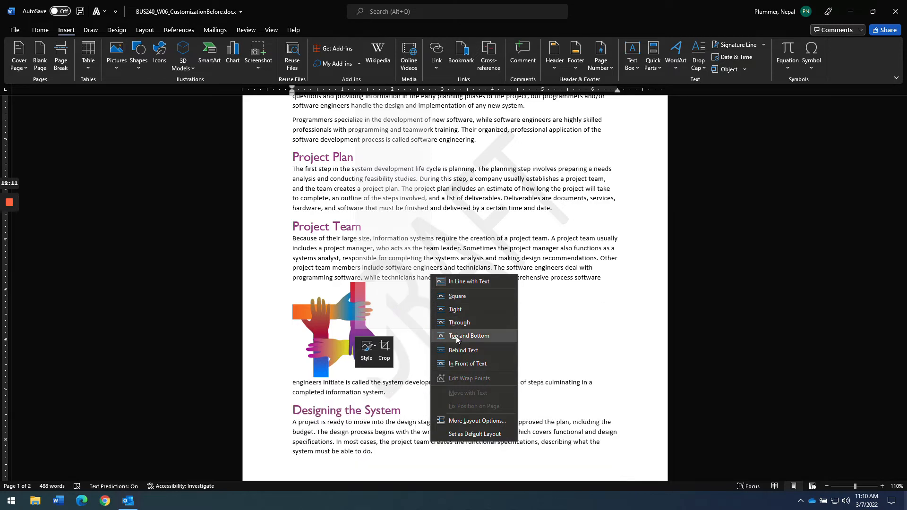
pyautogui.click(457, 297)
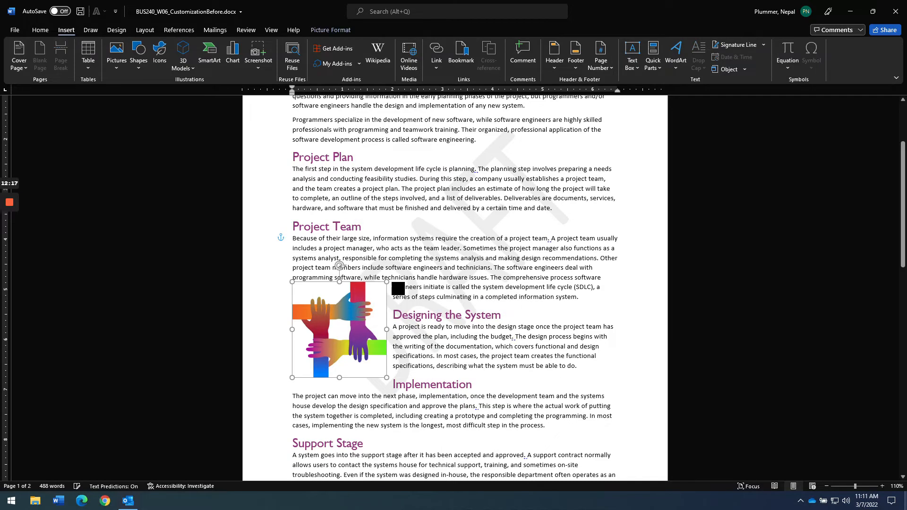
pyautogui.moveTo(339, 329); pyautogui.dragTo(570, 281)
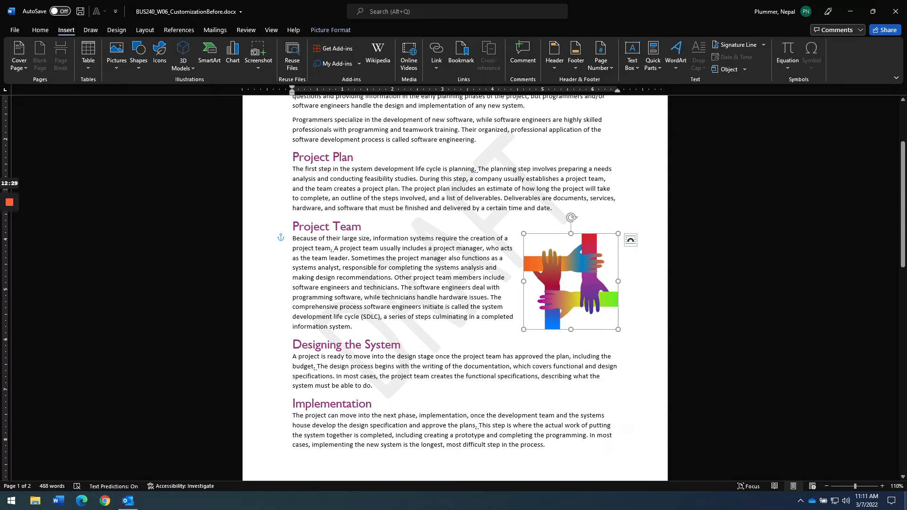
pyautogui.moveTo(571, 281)
pyautogui.mouseDown()
pyautogui.moveTo(561, 290)
pyautogui.moveTo(570, 281)
pyautogui.mouseUp()
pyautogui.moveTo(570, 281)
pyautogui.mouseDown()
pyautogui.moveTo(521, 297)
pyautogui.moveTo(567, 279)
pyautogui.moveTo(846, 265)
pyautogui.moveTo(575, 293)
pyautogui.moveTo(551, 275)
pyautogui.moveTo(570, 282)
pyautogui.mouseUp()
pyautogui.hotkey('alt', 'Tab')
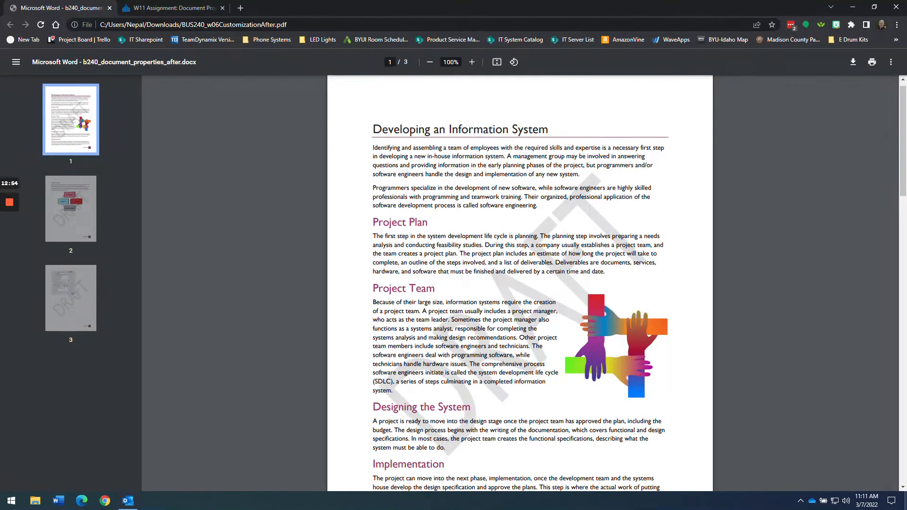
pyautogui.hotkey('alt', 'Tab')
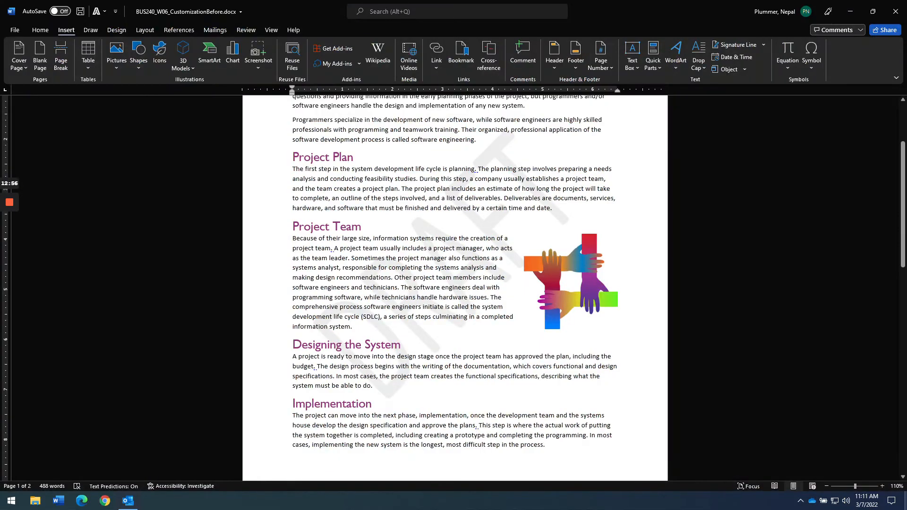
pyautogui.hotkey('alt', 'Tab')
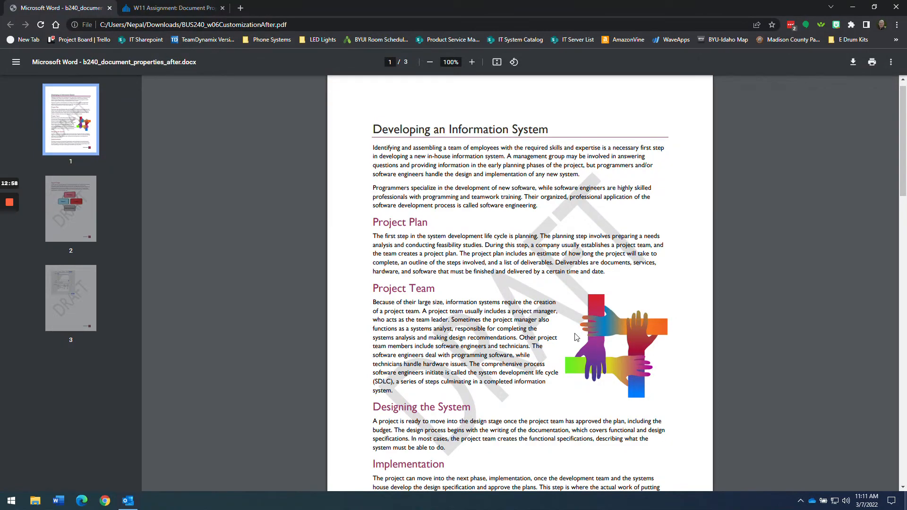
pyautogui.hotkey('alt', 'Tab')
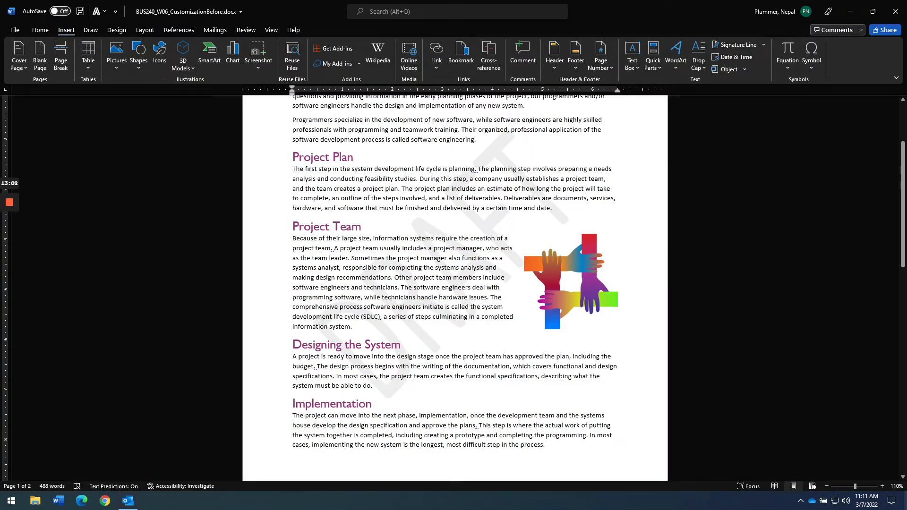
pyautogui.hotkey('alt', 'Tab')
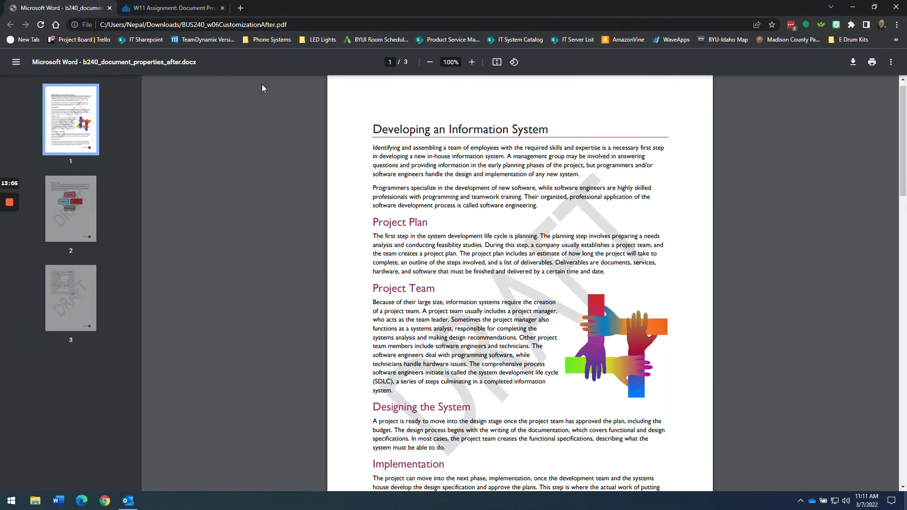
pyautogui.click(174, 8)
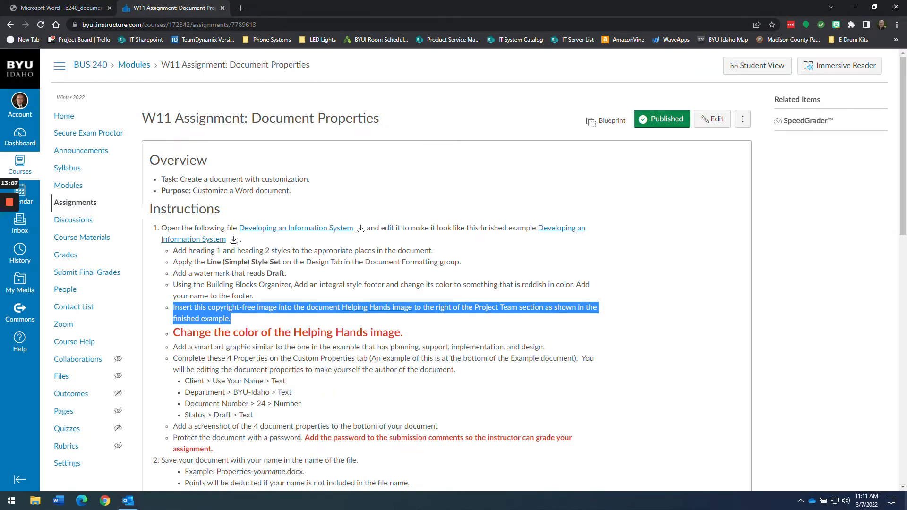
pyautogui.moveTo(430, 340); pyautogui.dragTo(173, 334)
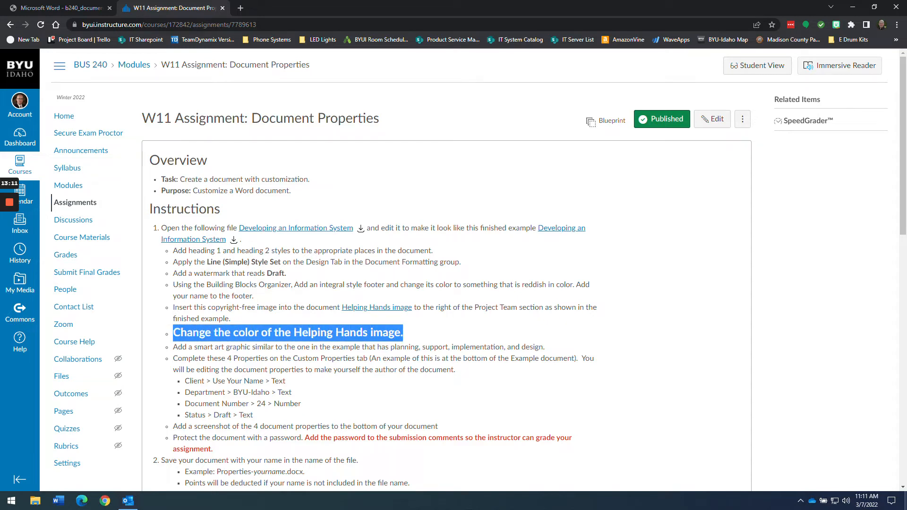
pyautogui.hotkey('alt', 'Tab')
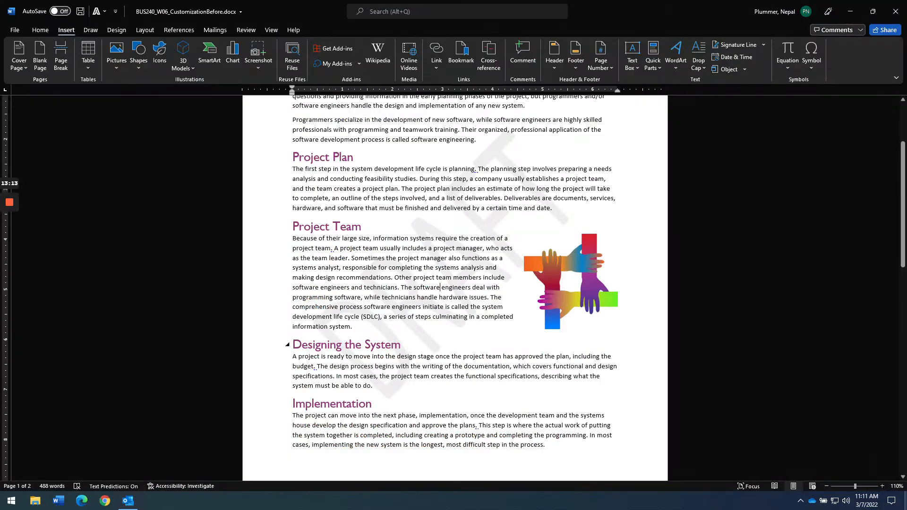
# - Select the Helping Hands picture and browse its Picture Format colour options
pyautogui.click(571, 281)
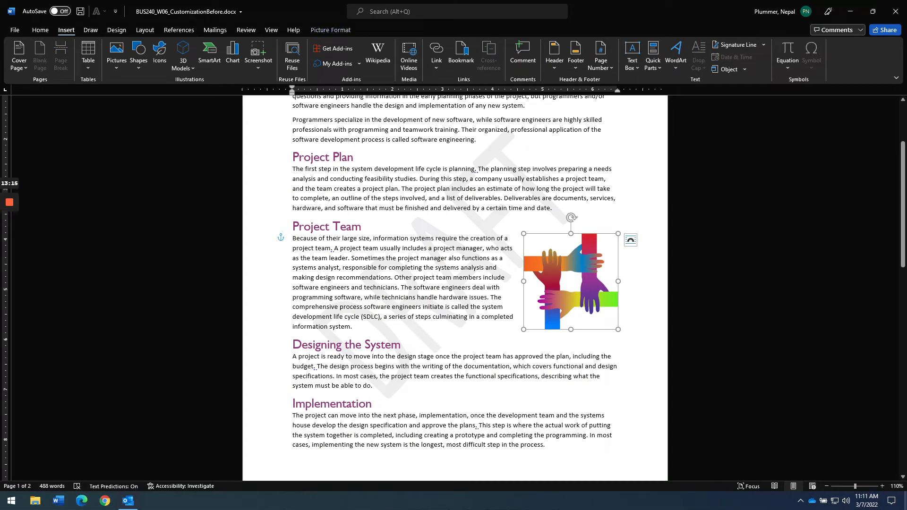
pyautogui.click(335, 29)
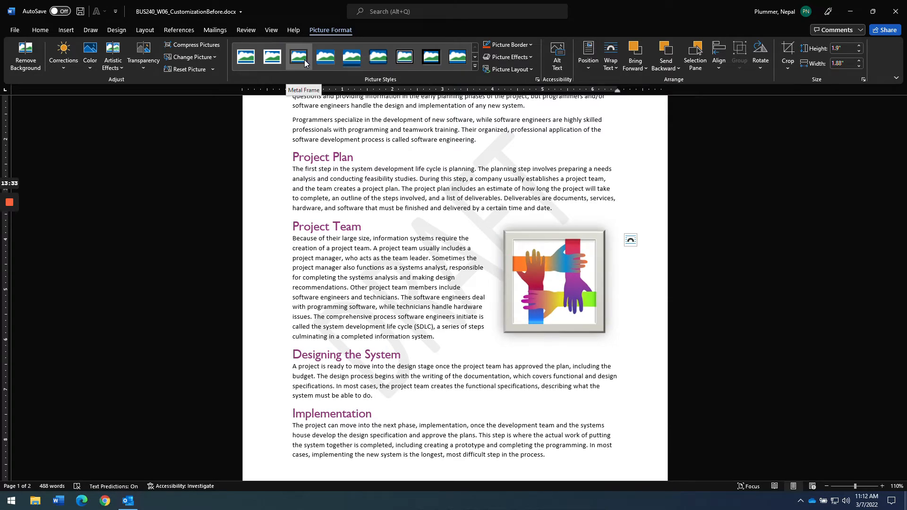
pyautogui.click(93, 71)
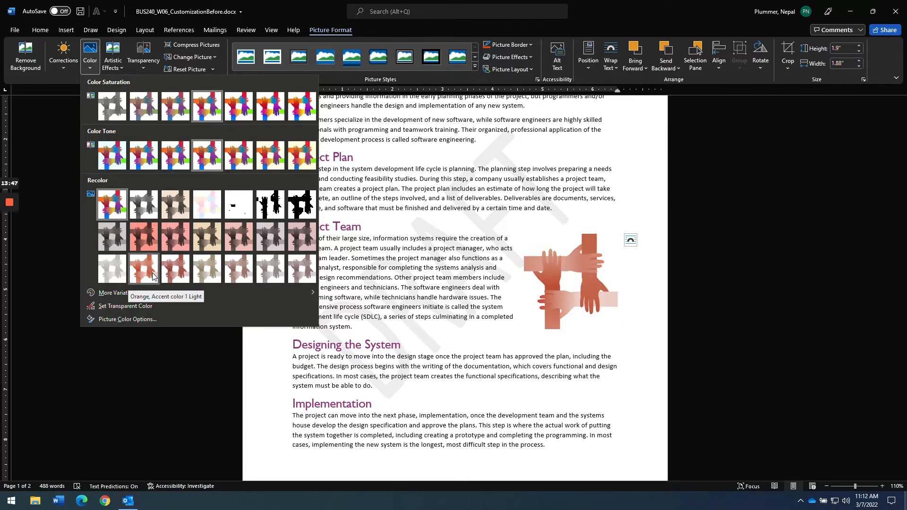
pyautogui.press('Escape')
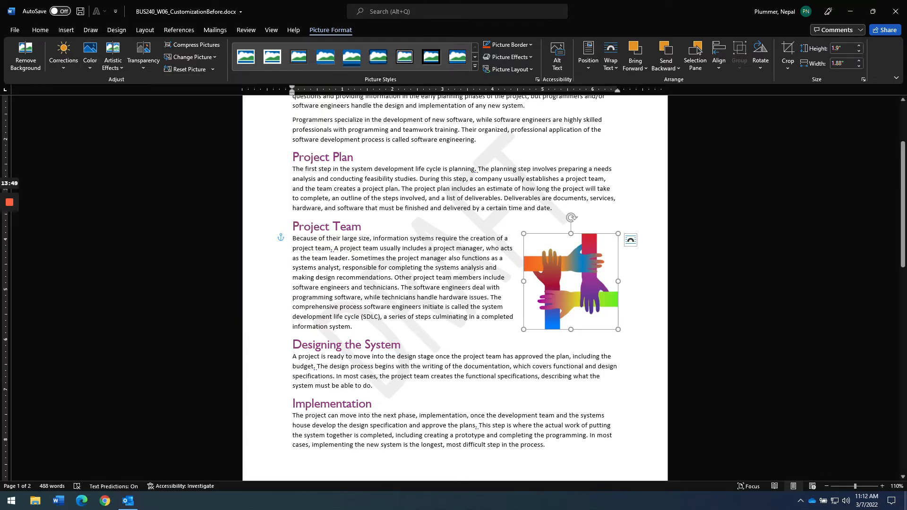
# - Check the finished example PDF's picture colouring, then return to the report
pyautogui.hotkey('alt', 'Tab')
pyautogui.hotkey('alt', 'Tab')
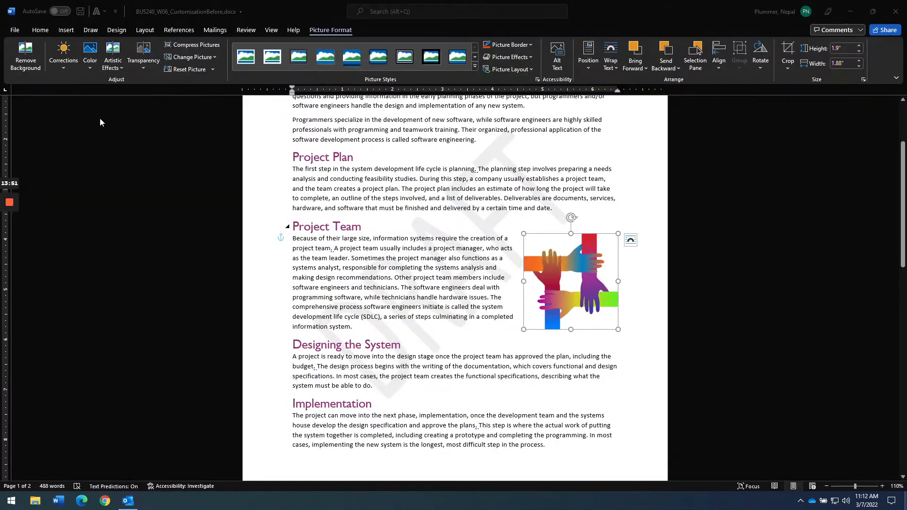
pyautogui.hotkey('alt', 'Tab')
pyautogui.click(61, 8)
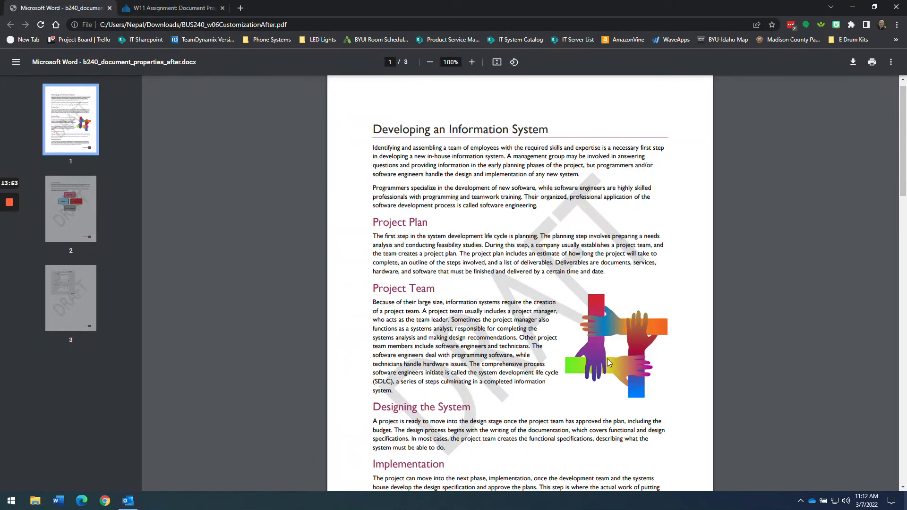
pyautogui.hotkey('alt', 'Tab')
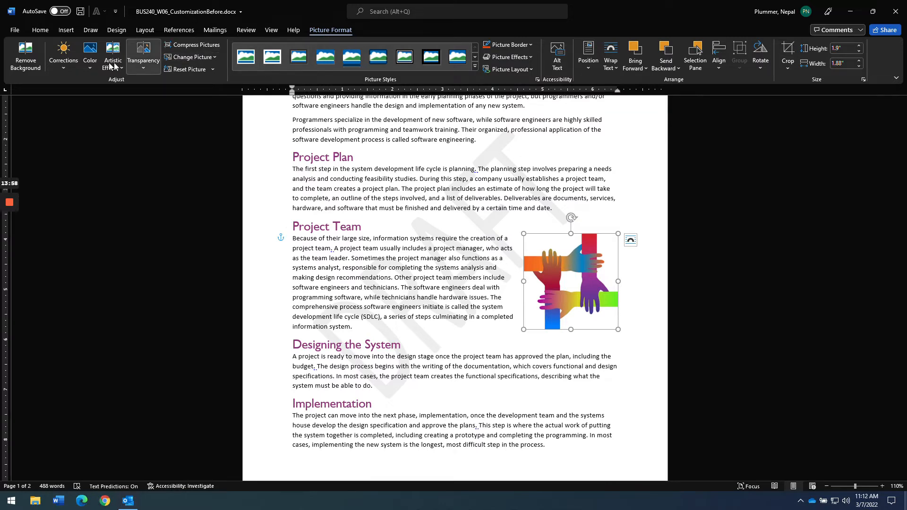
# - Recolour the hands picture with the sepia Recolor option and compare against the example
pyautogui.click(90, 55)
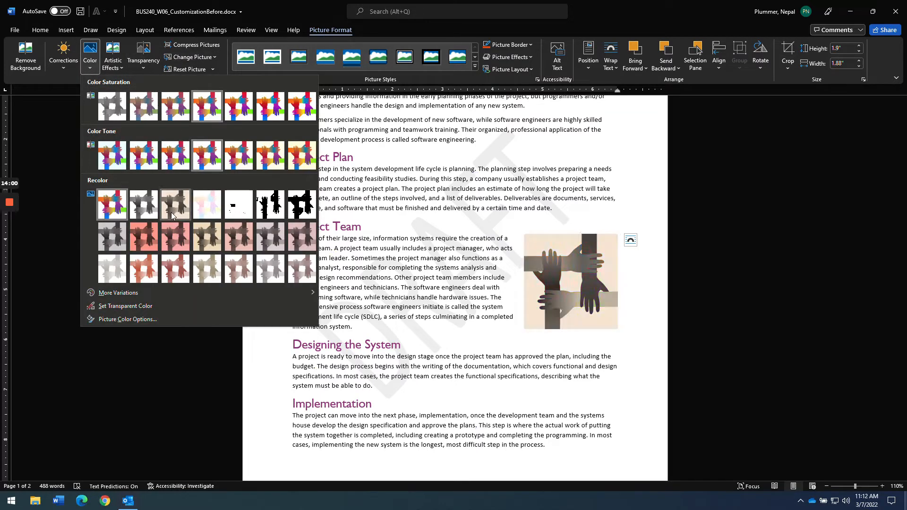
pyautogui.click(173, 216)
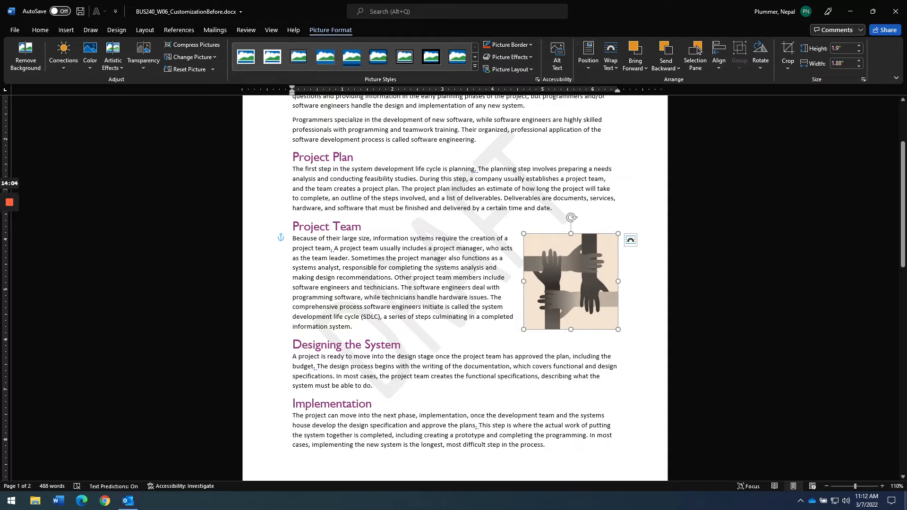
pyautogui.hotkey('alt', 'Tab')
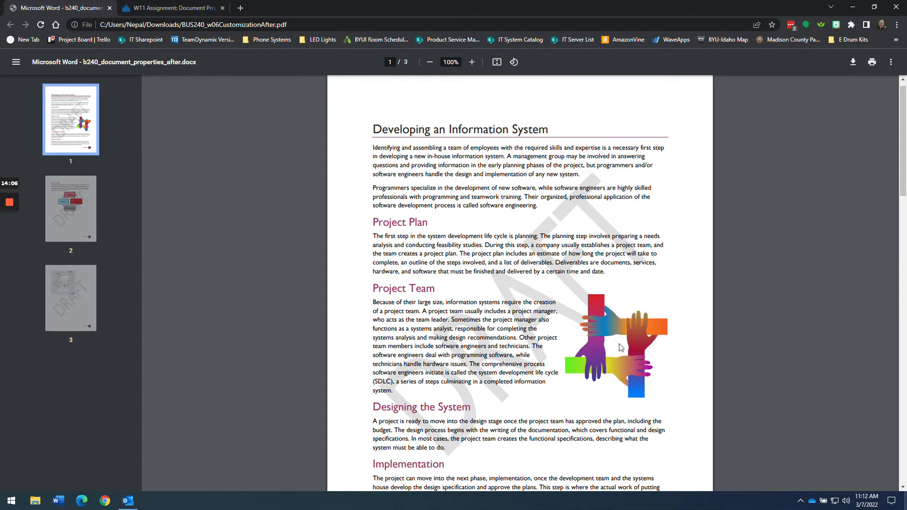
# - Go back from the example PDF to the Word report showing the sepia picture
pyautogui.hotkey('alt', 'Tab')
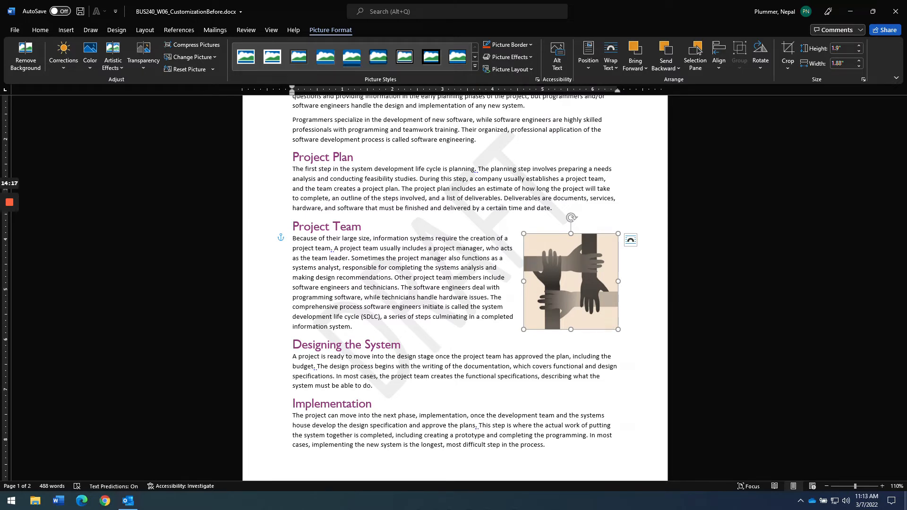
pyautogui.click(530, 69)
pyautogui.press('Escape')
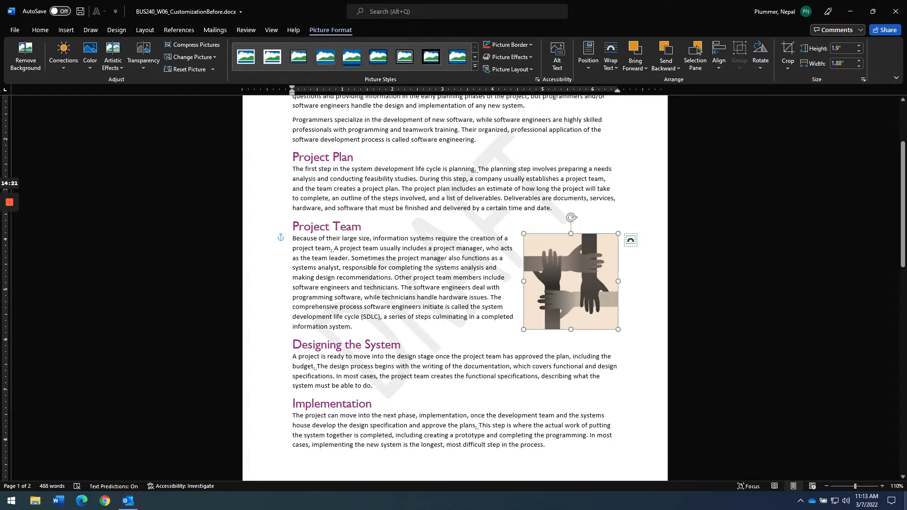
pyautogui.rightClick(573, 285)
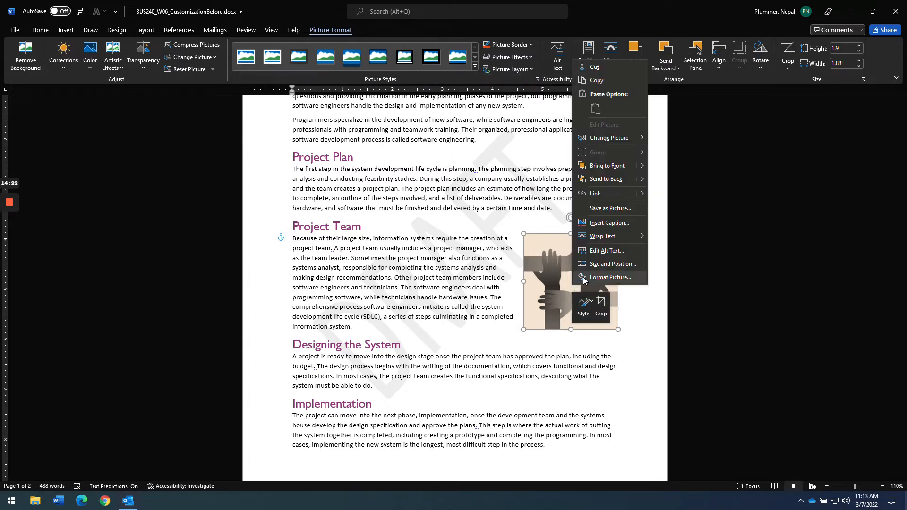
pyautogui.click(577, 310)
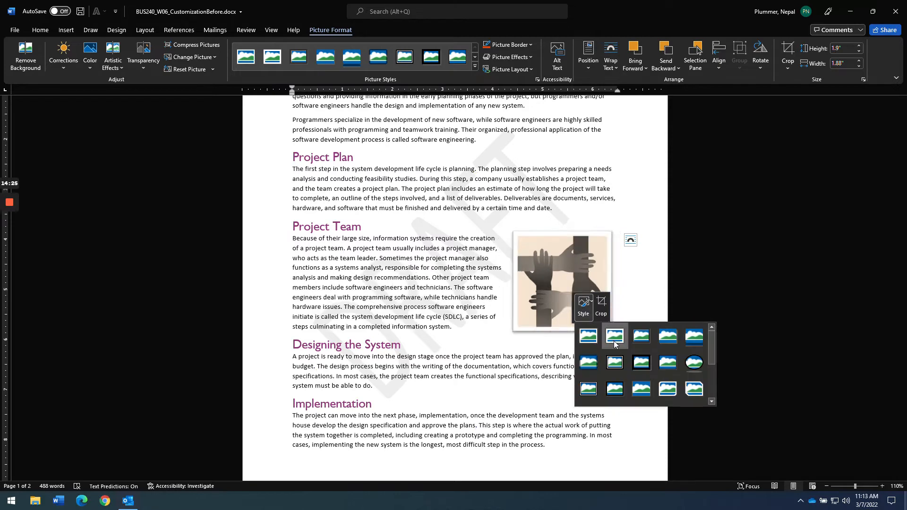
pyautogui.click(571, 273)
pyautogui.rightClick(571, 265)
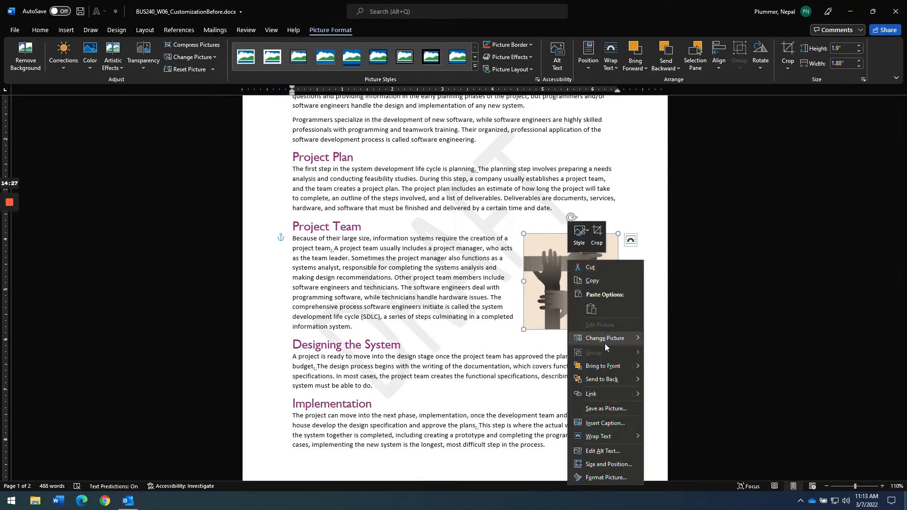
pyautogui.moveTo(592, 341)
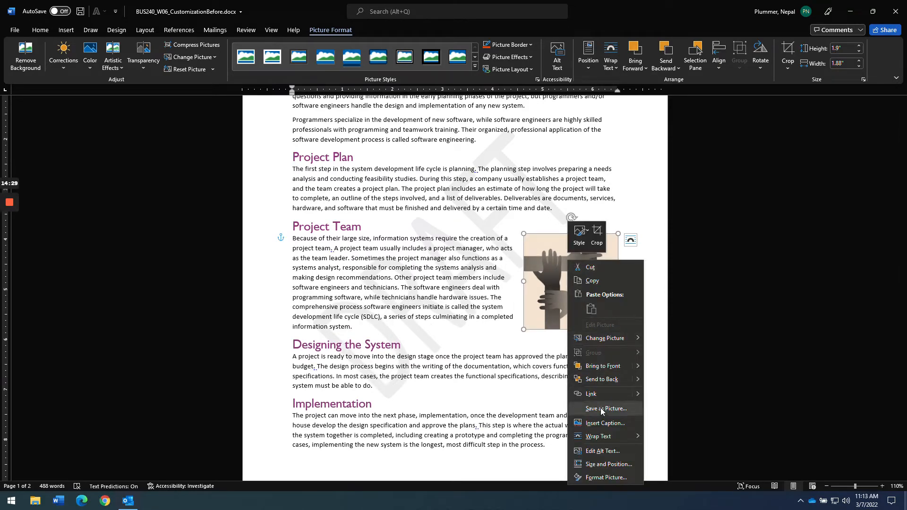
pyautogui.moveTo(599, 435)
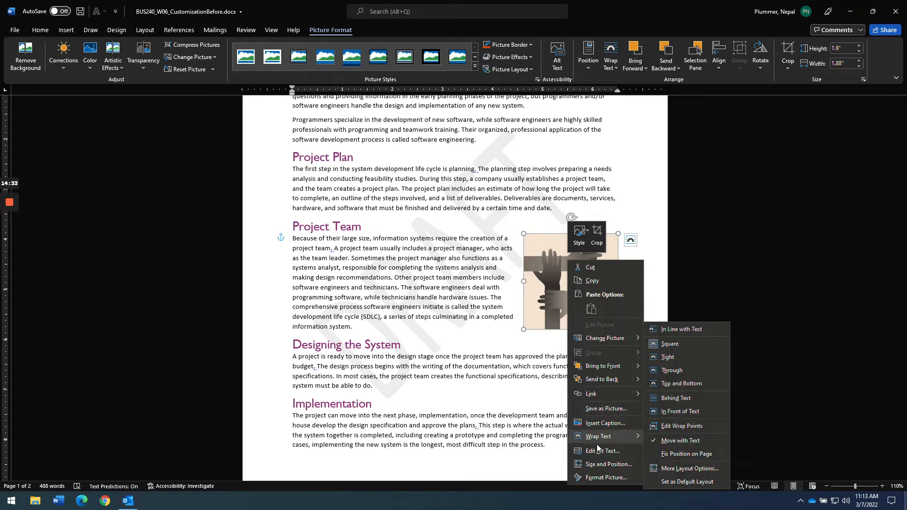
pyautogui.click(476, 336)
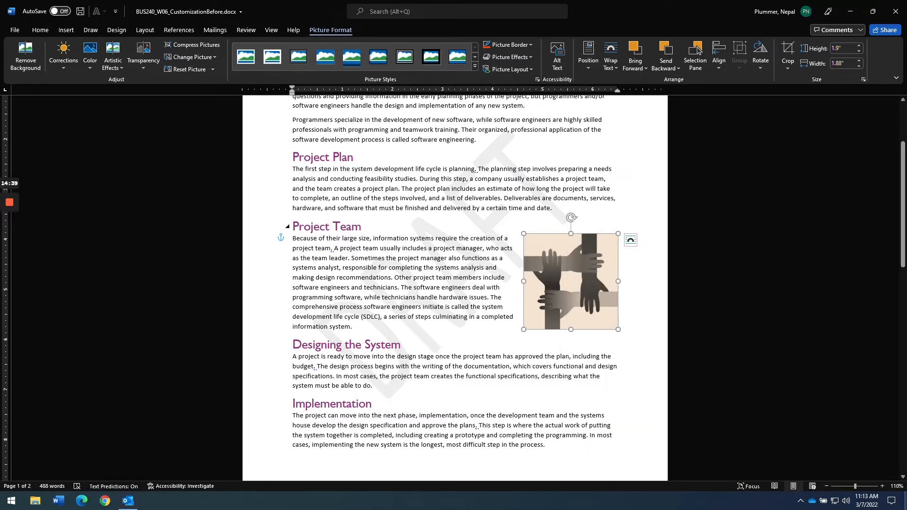
pyautogui.moveTo(571, 217)
pyautogui.mouseDown()
pyautogui.moveTo(522, 236)
pyautogui.moveTo(507, 259)
pyautogui.moveTo(504, 318)
pyautogui.moveTo(519, 334)
pyautogui.moveTo(571, 344)
pyautogui.moveTo(633, 281)
pyautogui.moveTo(618, 265)
pyautogui.moveTo(628, 289)
pyautogui.moveTo(518, 274)
pyautogui.moveTo(524, 239)
pyautogui.moveTo(571, 216)
pyautogui.mouseUp()
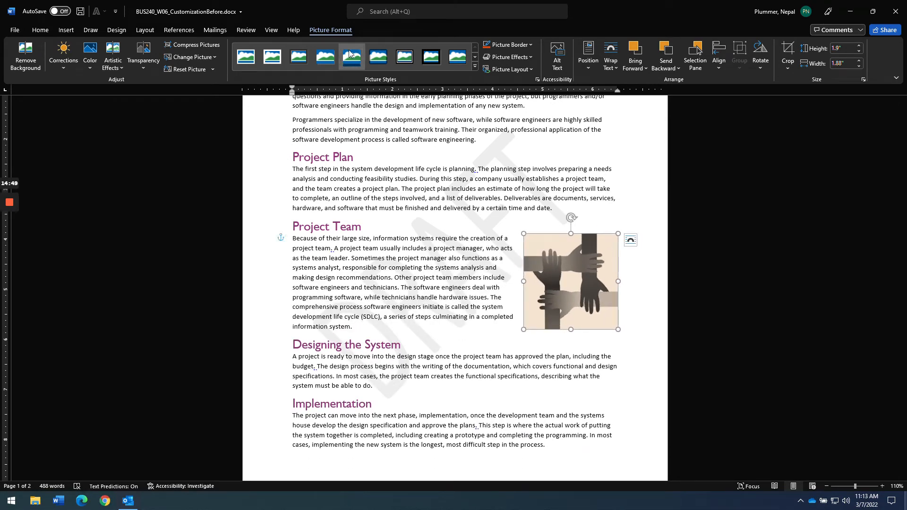
pyautogui.press('Escape')
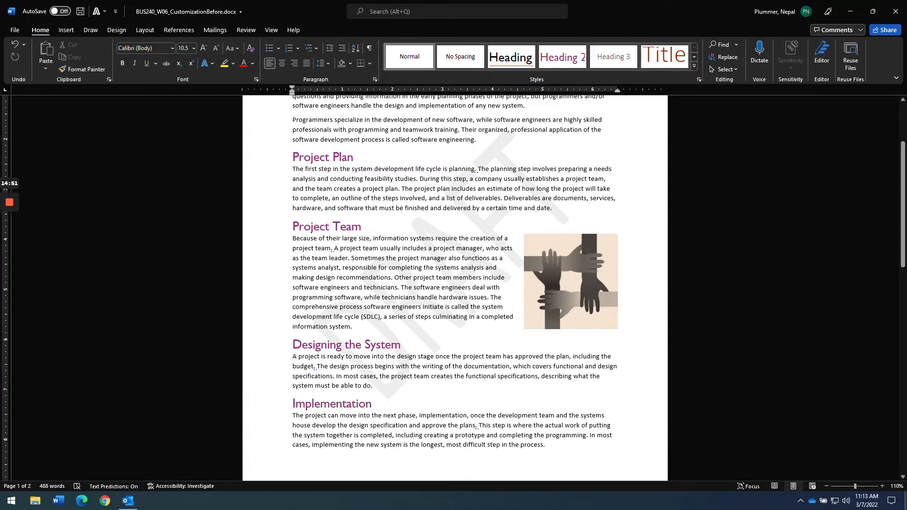
pyautogui.hotkey('alt', 'Tab')
# - Highlight the Helping Hands and smart-art stage-name requirements in the Canvas instructions
pyautogui.click(160, 8)
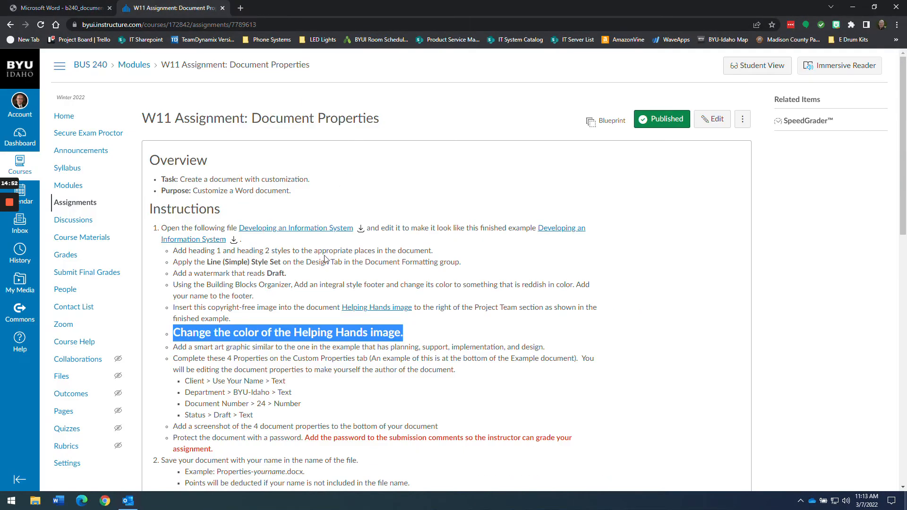
pyautogui.click(336, 302)
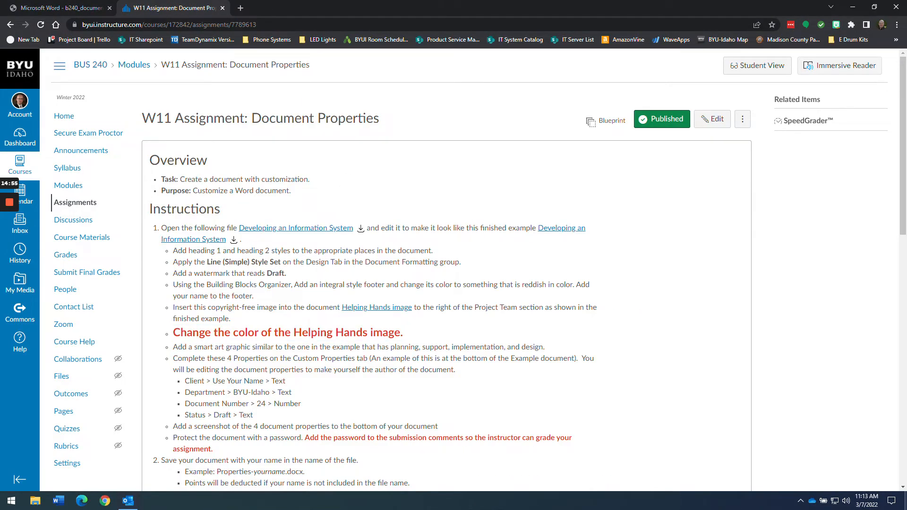
pyautogui.moveTo(173, 307); pyautogui.dragTo(418, 331)
pyautogui.click(296, 355)
pyautogui.moveTo(394, 346); pyautogui.dragTo(550, 351)
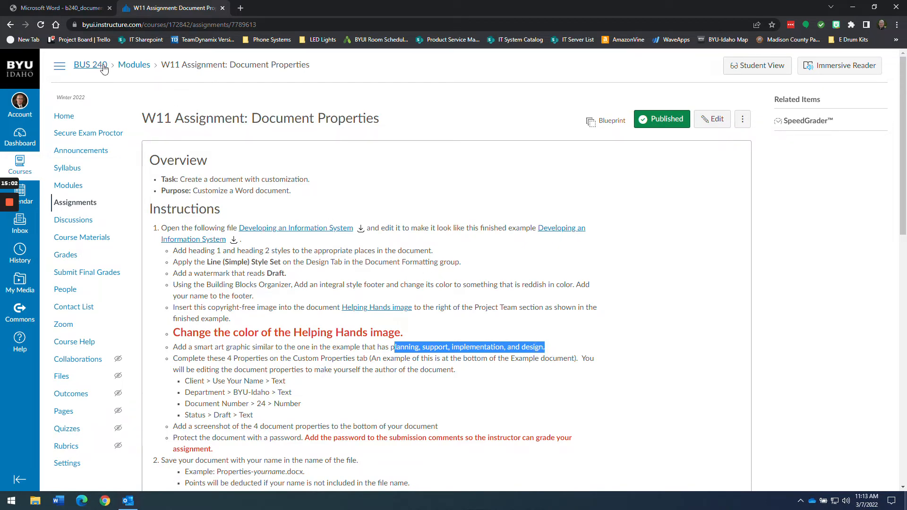
# - View the example PDF's page 2 cycle diagram, then return to Word
pyautogui.click(68, 13)
pyautogui.scroll(-10, 496, 279)
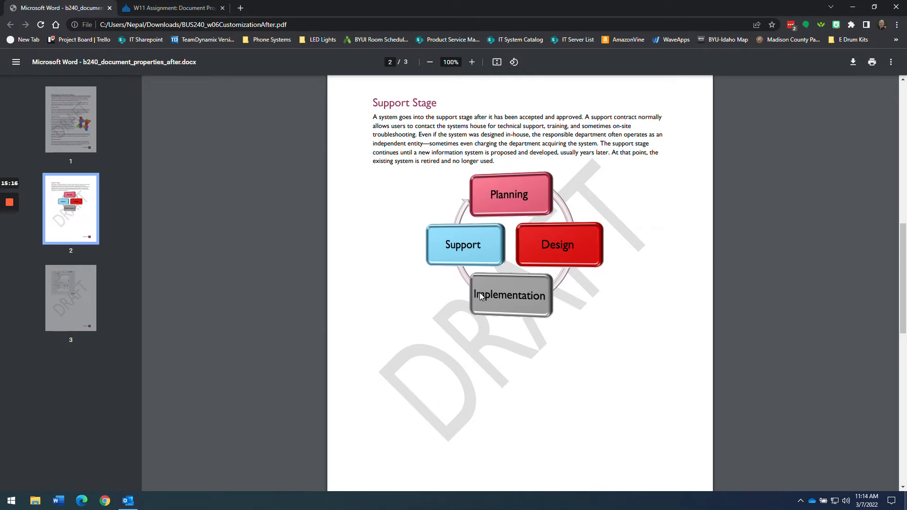
pyautogui.hotkey('alt', 'Tab')
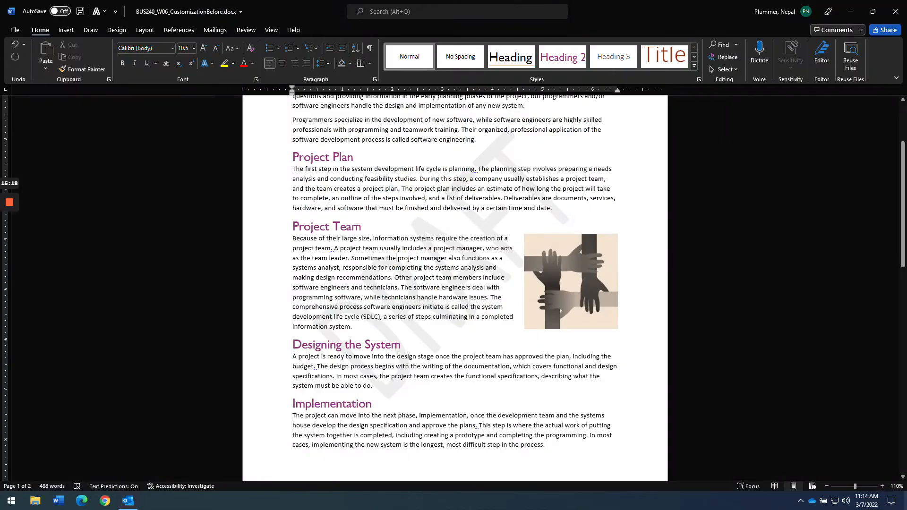
# - Add an empty line below the Support Stage paragraph
pyautogui.scroll(-5, 390, 371)
pyautogui.scroll(-6, 389, 371)
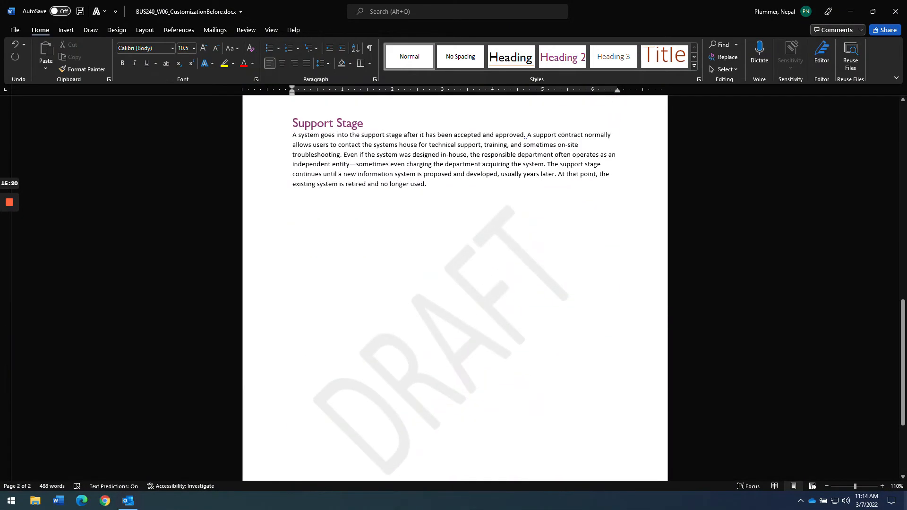
pyautogui.click(427, 184)
pyautogui.press('Return')
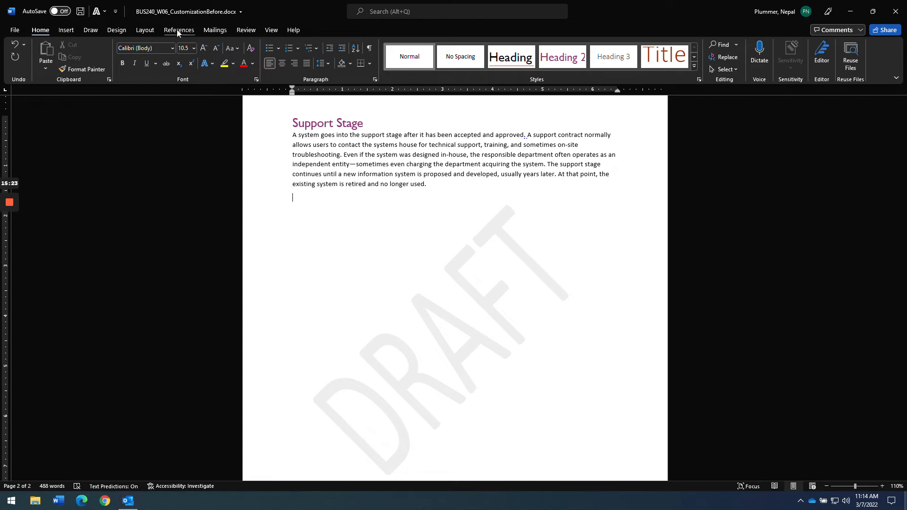
# - Insert a Nondirectional Cycle SmartArt diagram from the Cycle category
pyautogui.click(113, 30)
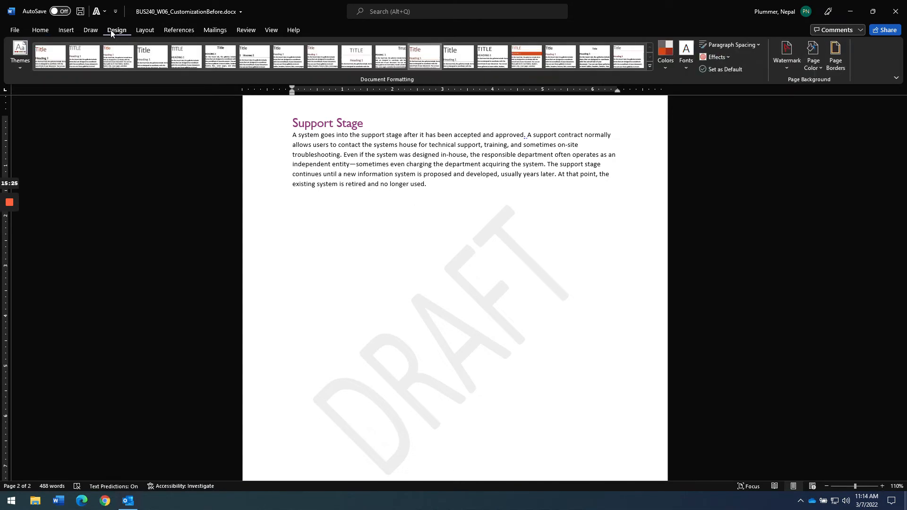
pyautogui.click(67, 31)
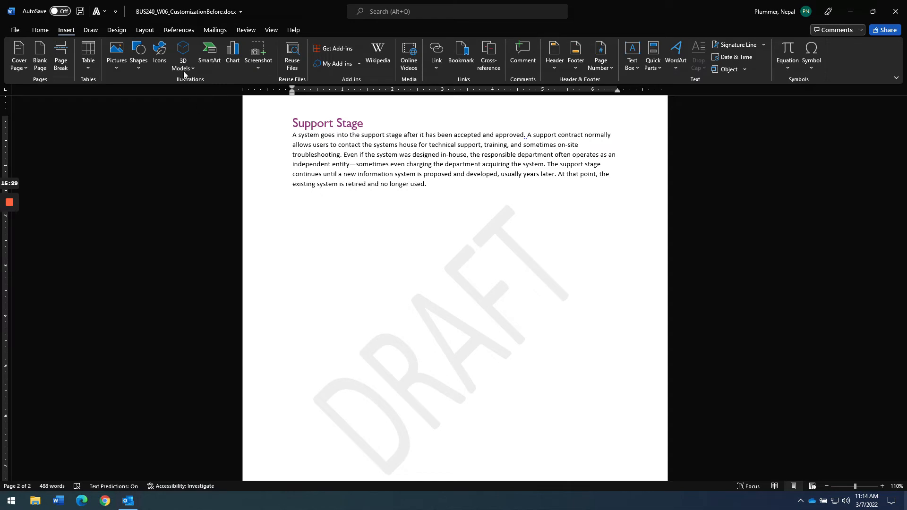
pyautogui.click(210, 53)
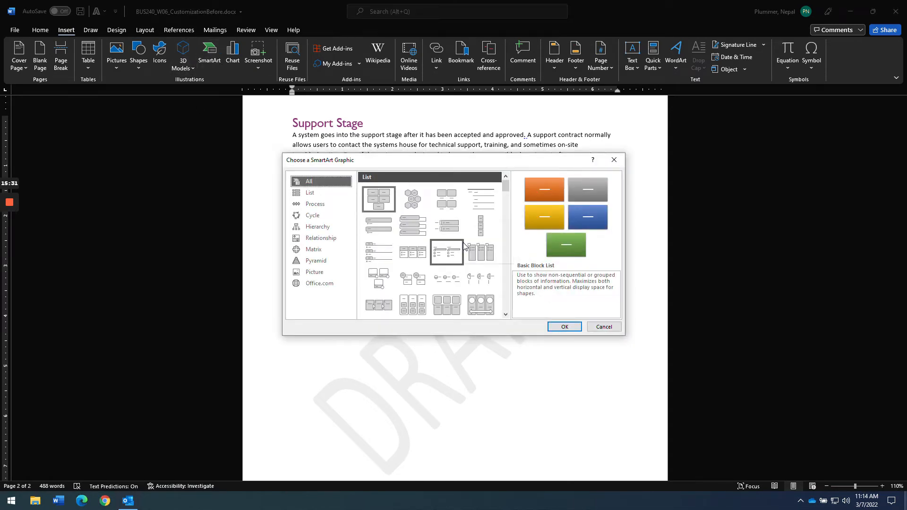
pyautogui.click(320, 217)
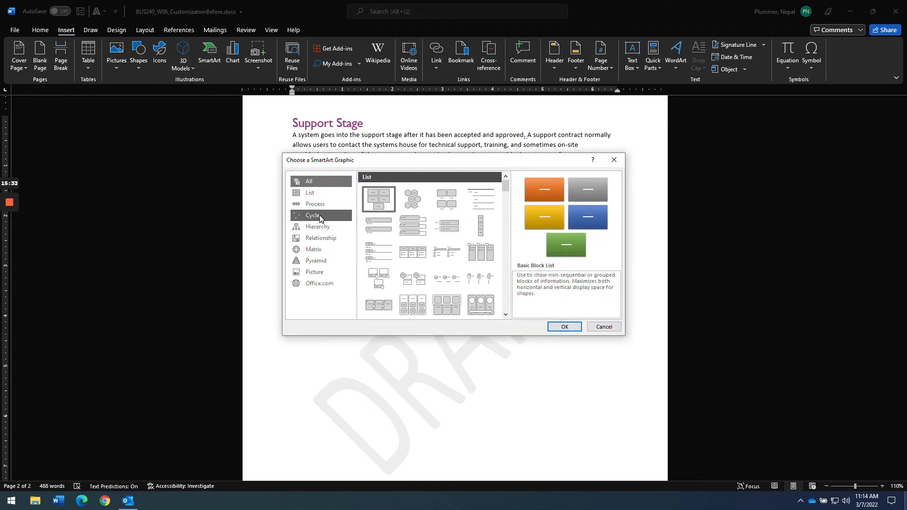
pyautogui.click(316, 204)
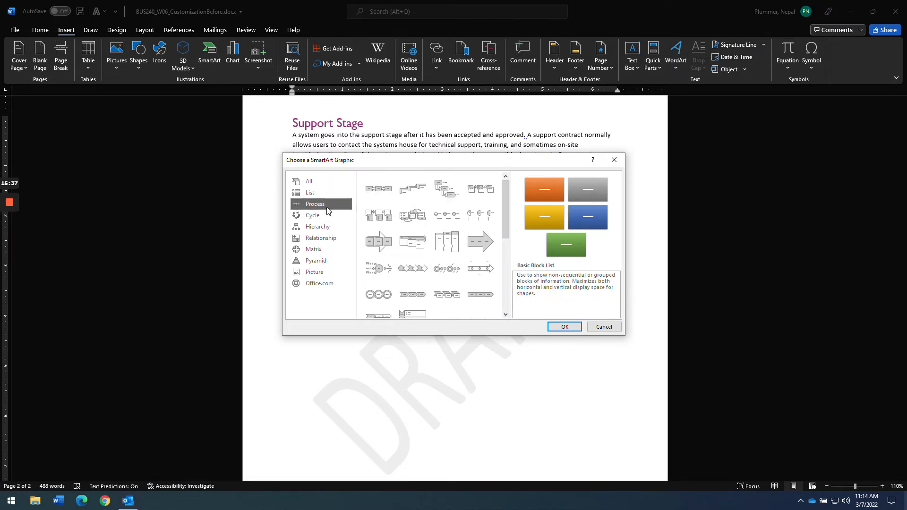
pyautogui.click(319, 215)
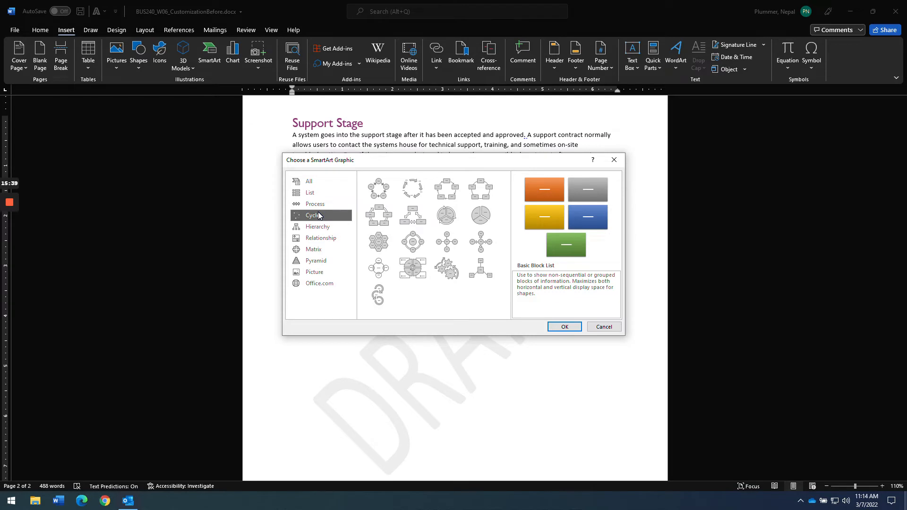
pyautogui.click(482, 197)
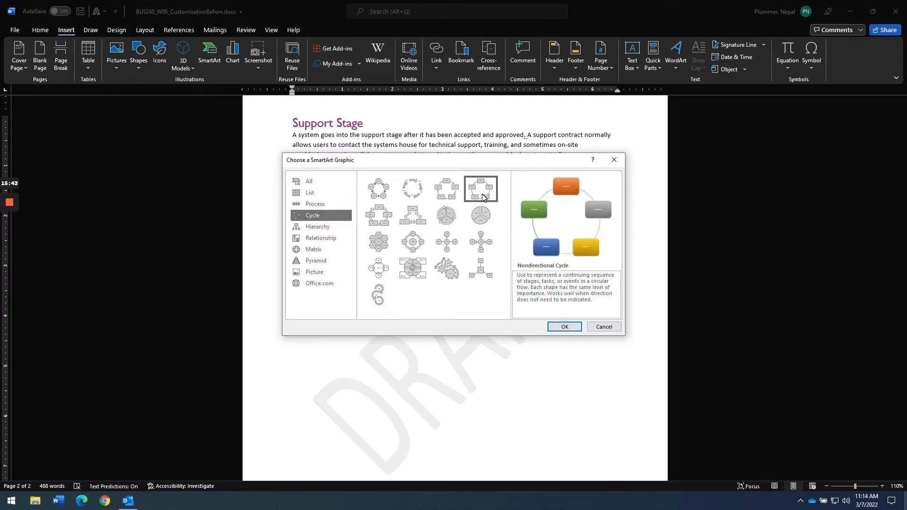
pyautogui.click(564, 327)
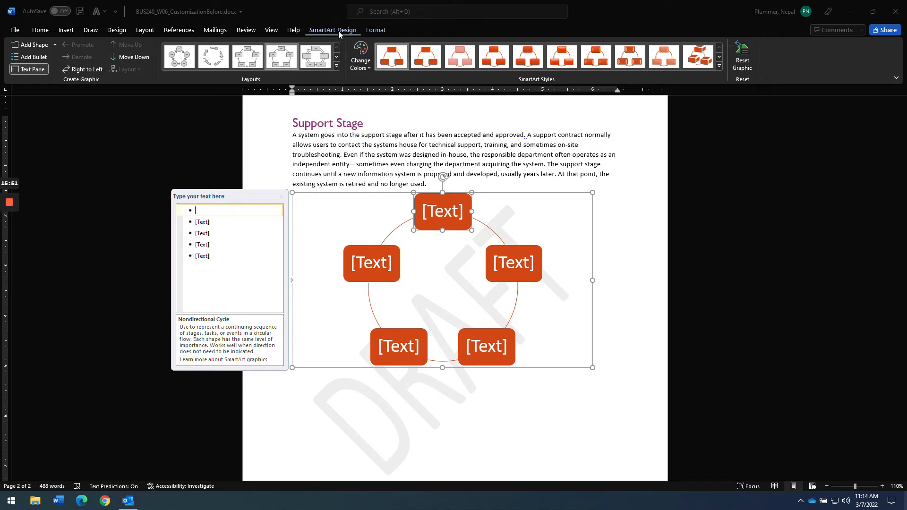
# - Remove the fifth bullet in the Text Pane, leaving four cycle shapes
pyautogui.click(28, 69)
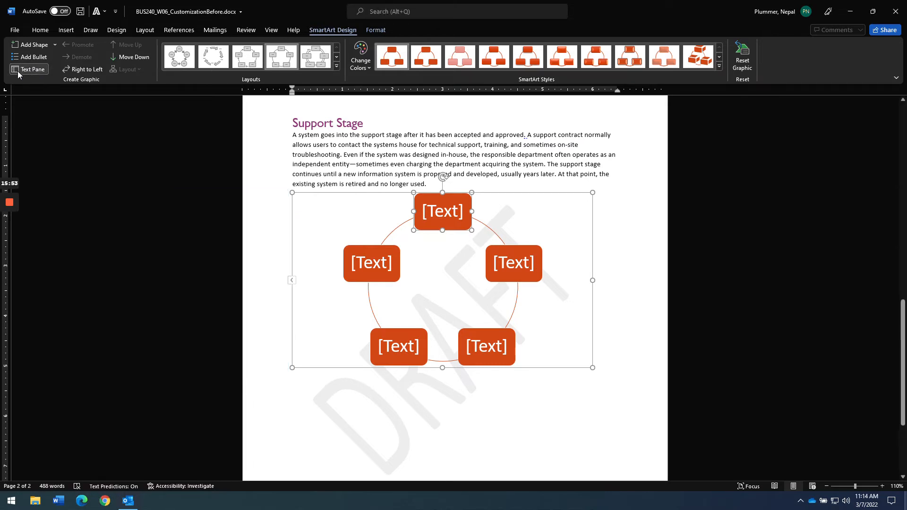
pyautogui.click(27, 70)
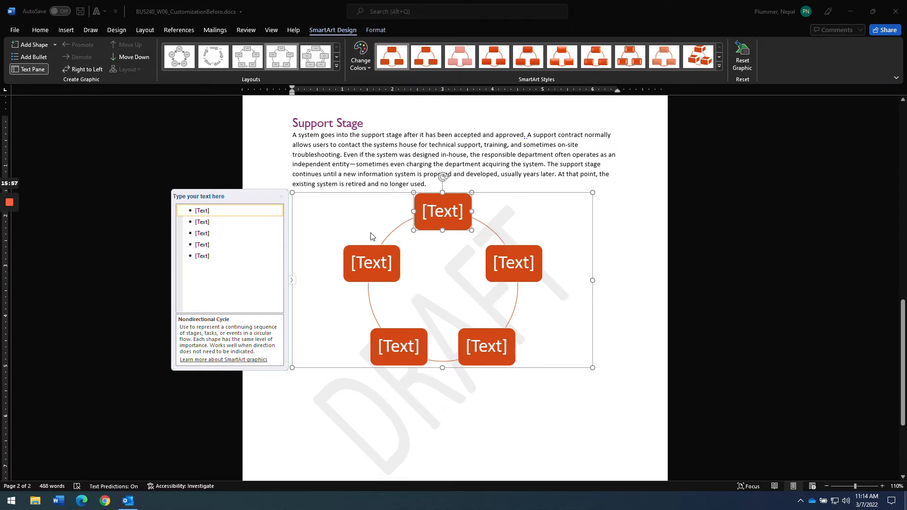
pyautogui.click(198, 256)
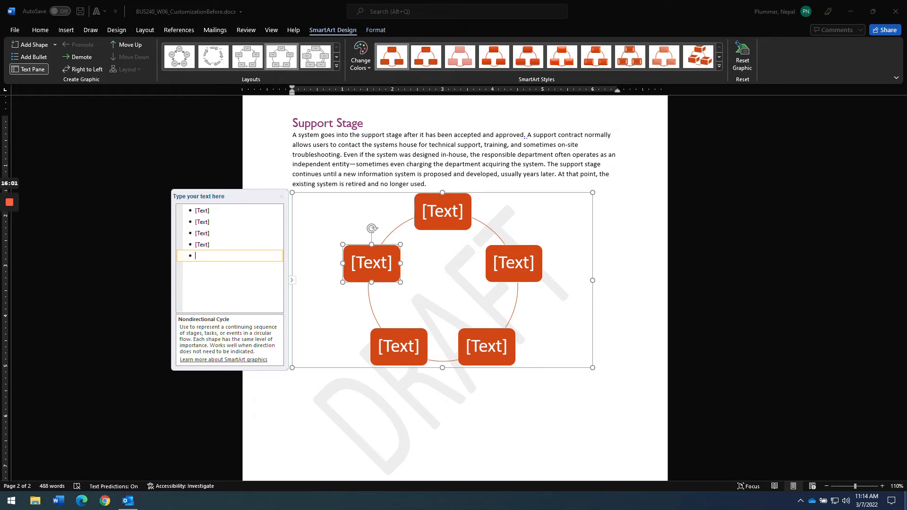
pyautogui.press('BackSpace')
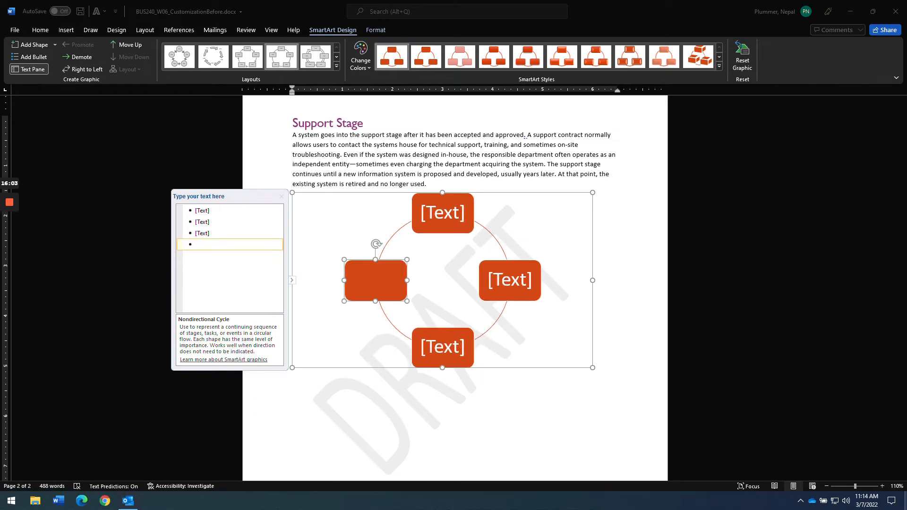
pyautogui.hotkey('alt', 'Tab')
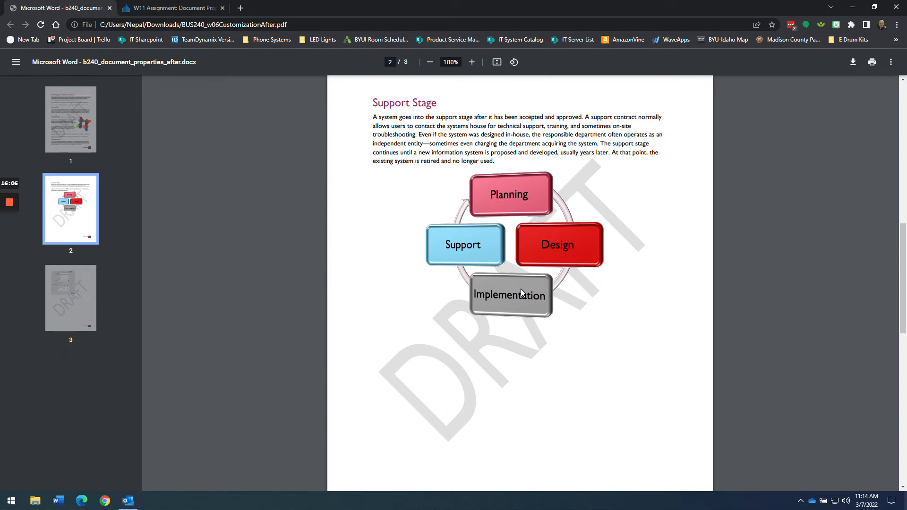
pyautogui.hotkey('alt', 'Tab')
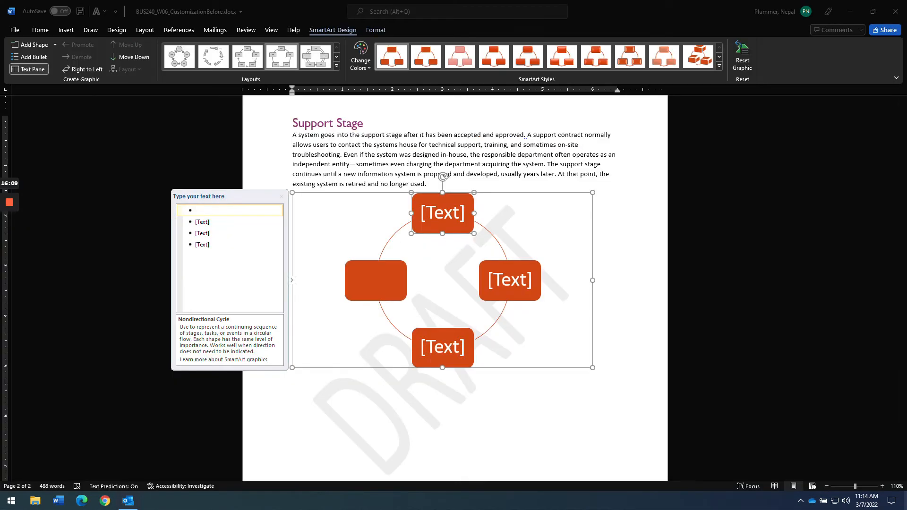
# - Label the four shapes Planning, Design, Implementation and Support
pyautogui.write('P')
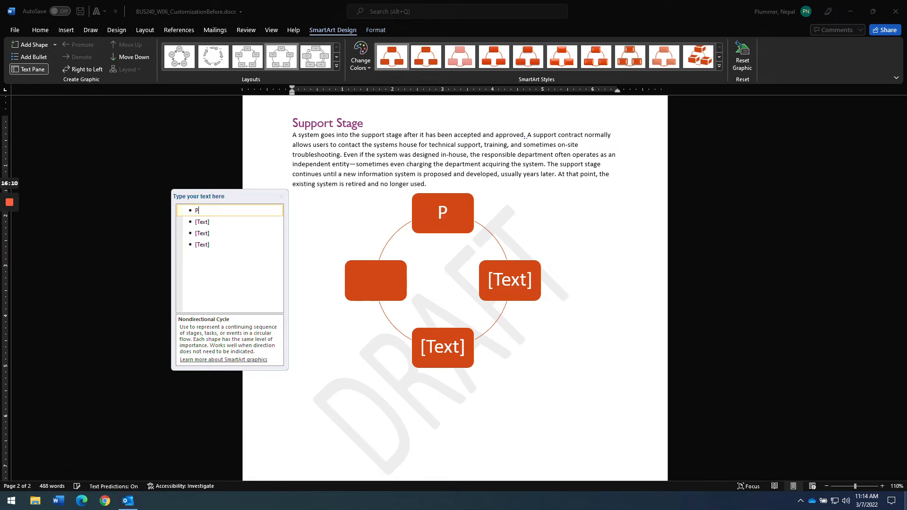
pyautogui.write('laning')
pyautogui.press('BackSpace')
pyautogui.press('BackSpace')
pyautogui.press('BackSpace')
pyautogui.press('BackSpace')
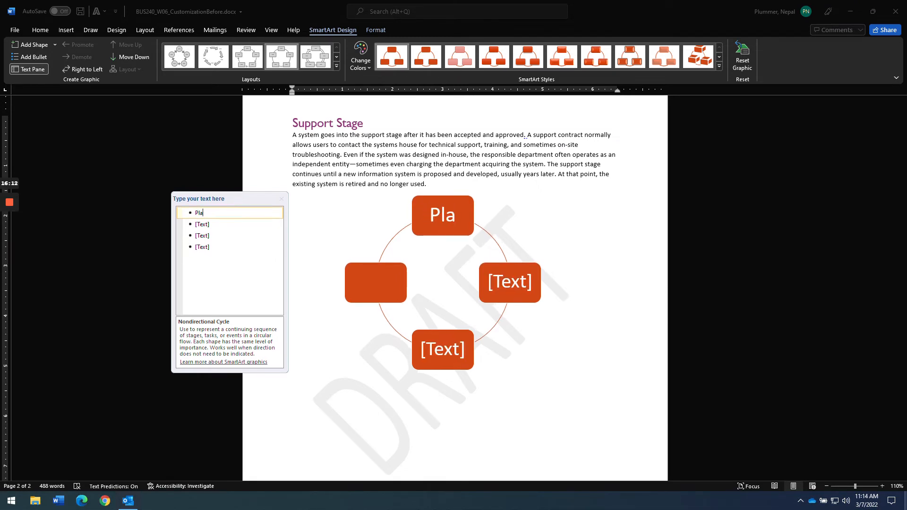
pyautogui.write('nning')
pyautogui.press('Return')
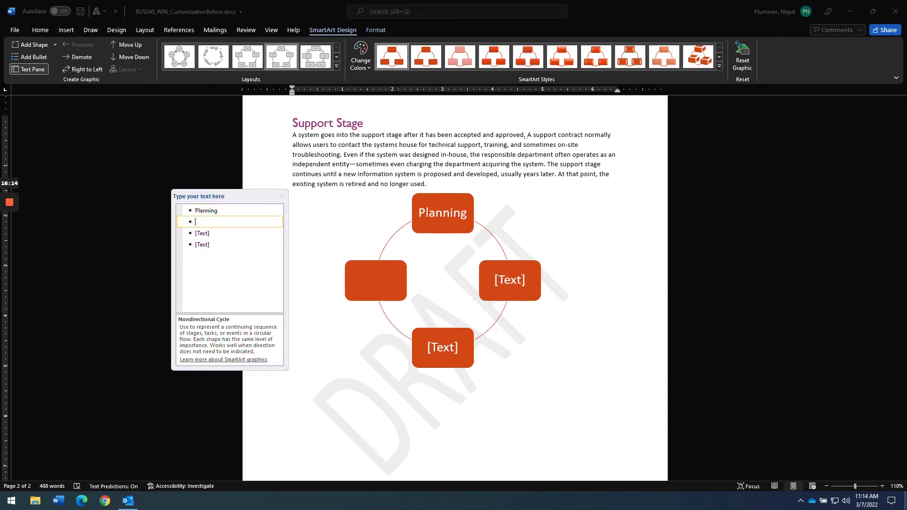
pyautogui.write('Design')
pyautogui.press('Down')
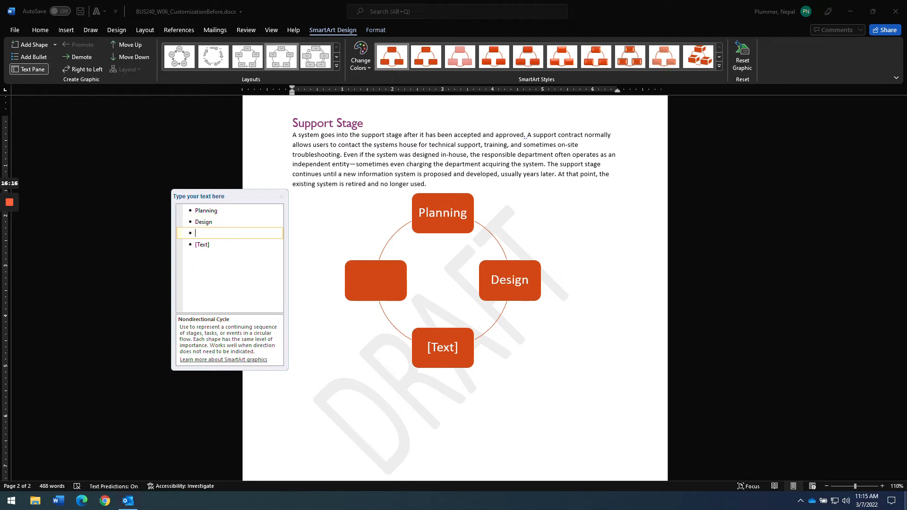
pyautogui.write('Implementation')
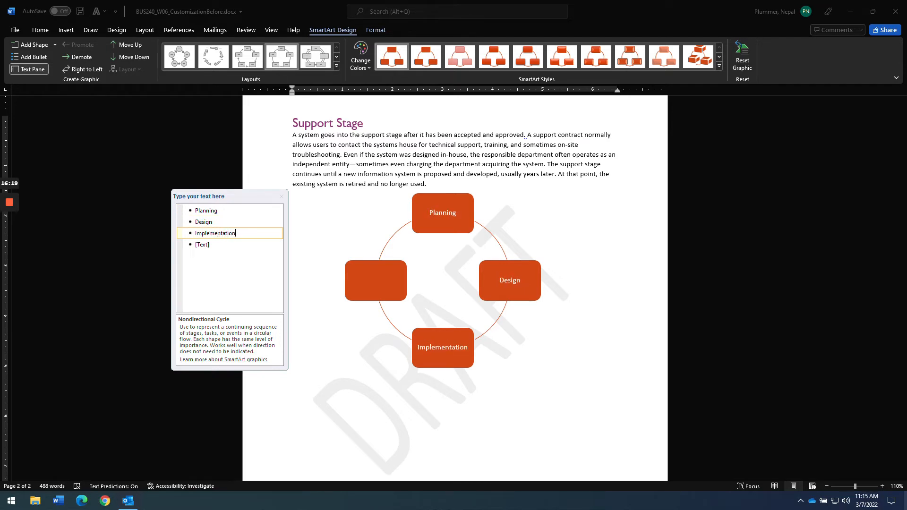
pyautogui.press('Down')
pyautogui.write('Support')
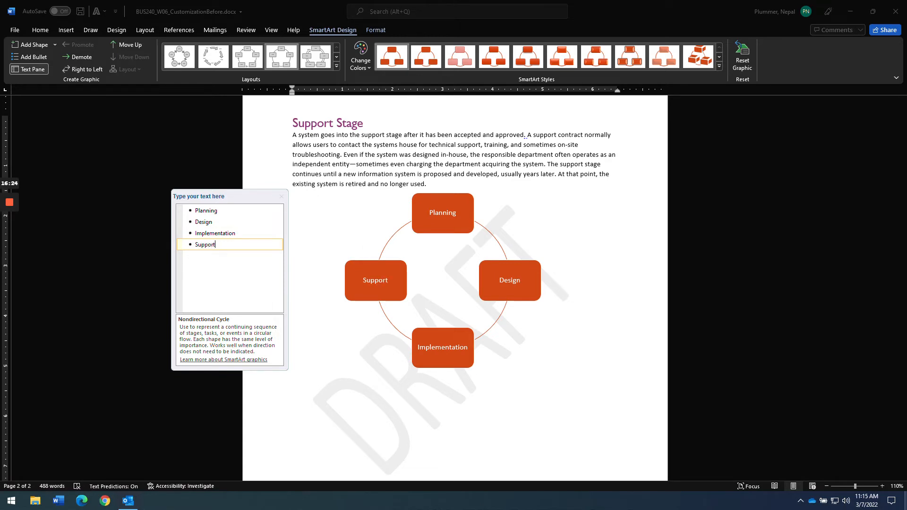
pyautogui.click(282, 197)
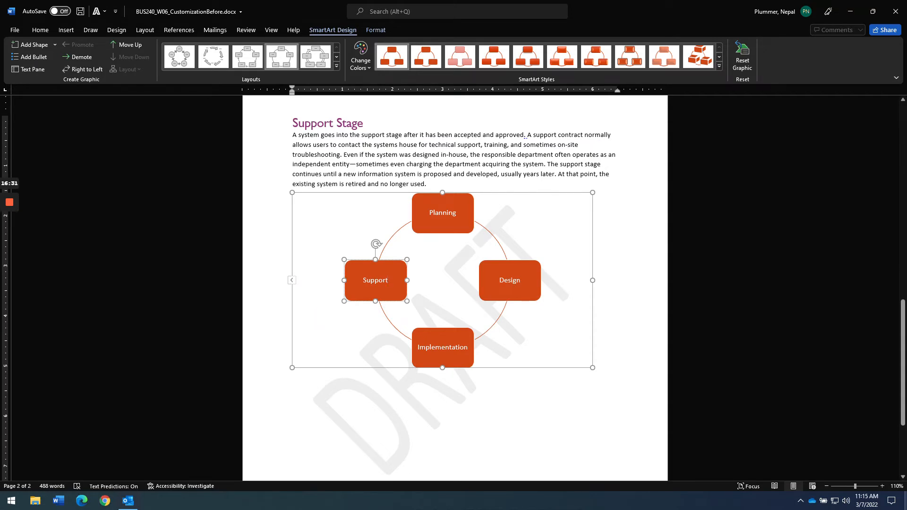
# - Delete the word Planning from the cycle diagram's top shape
pyautogui.click(392, 164)
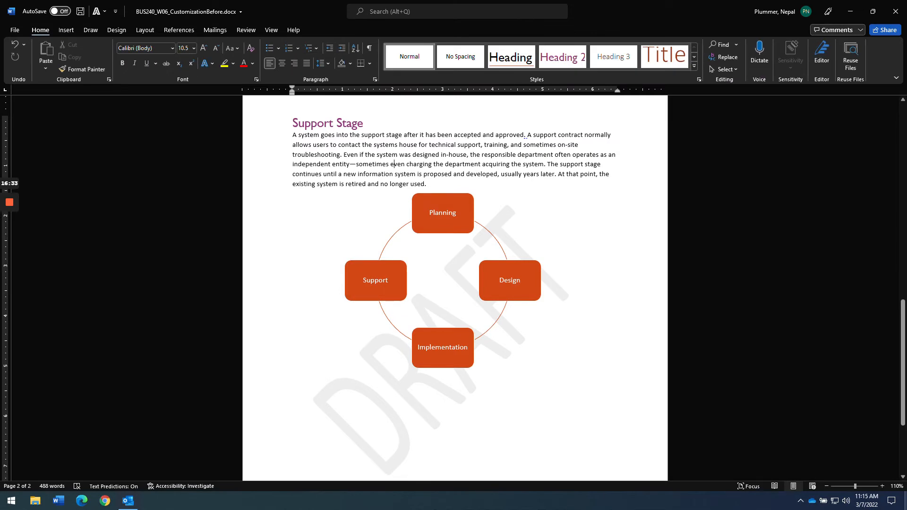
pyautogui.click(432, 212)
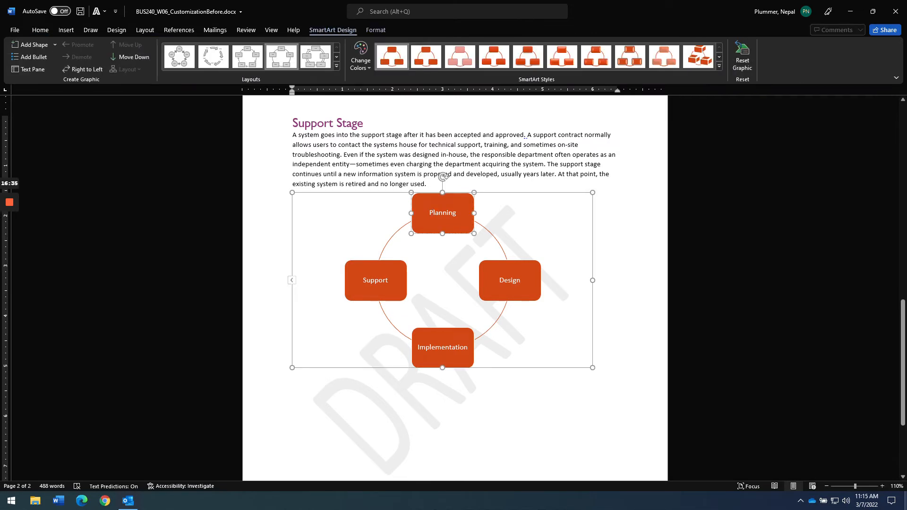
pyautogui.doubleClick(442, 212)
pyautogui.press('BackSpace')
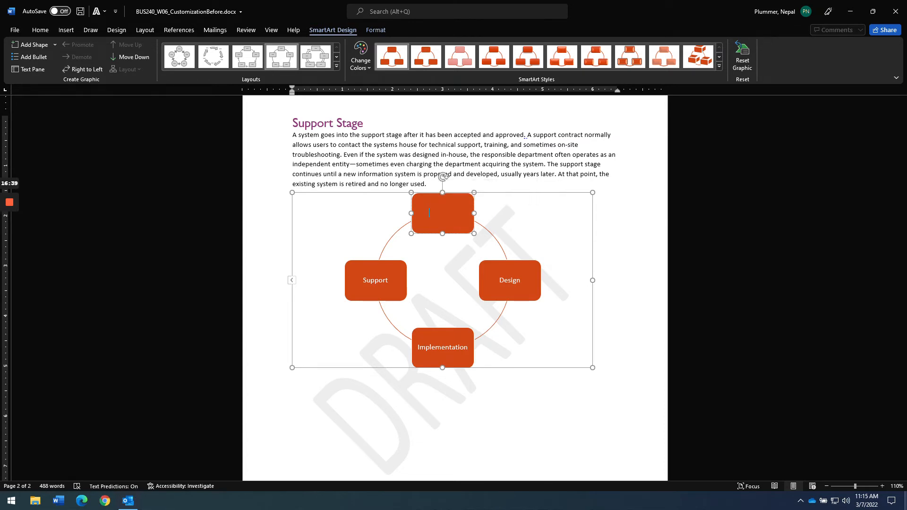
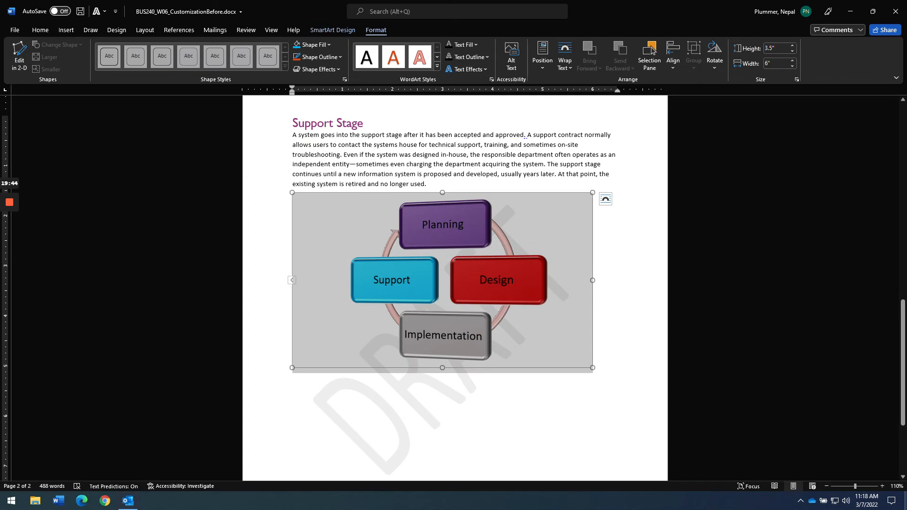
# - Deselect the finished cycle diagram so it sits over the DRAFT watermark
pyautogui.press('Escape')
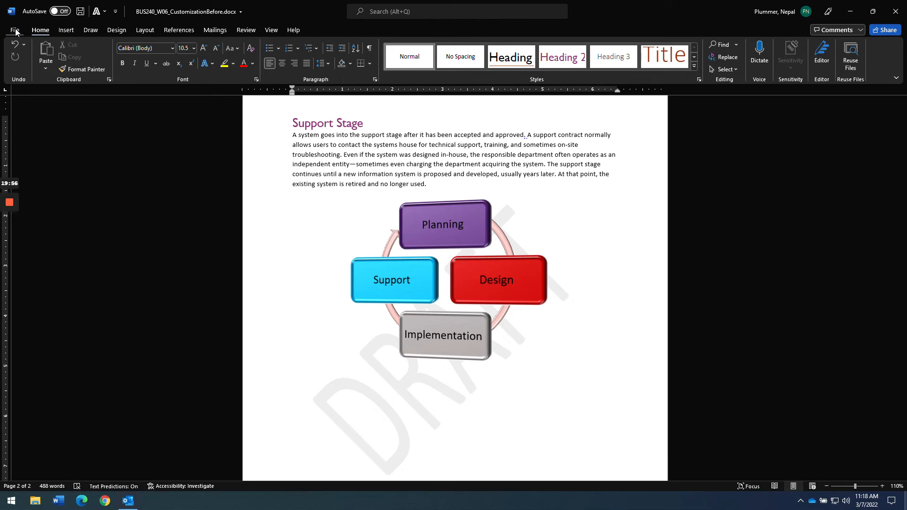
pyautogui.hotkey('alt', 'Tab')
pyautogui.hotkey('alt', 'Tab')
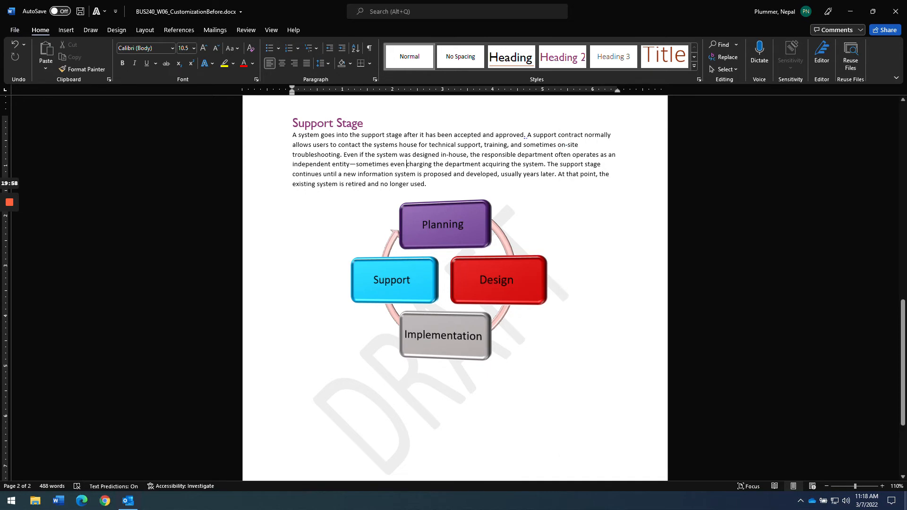
pyautogui.click(19, 31)
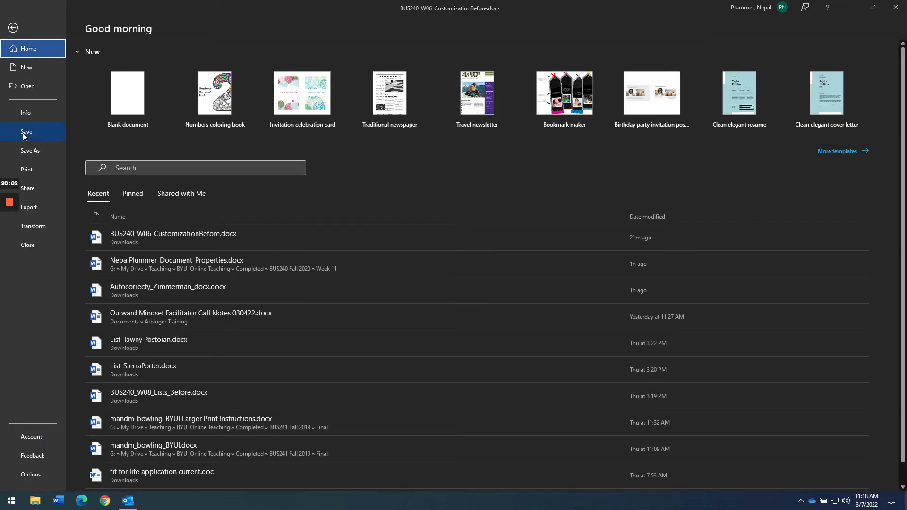
pyautogui.click(24, 114)
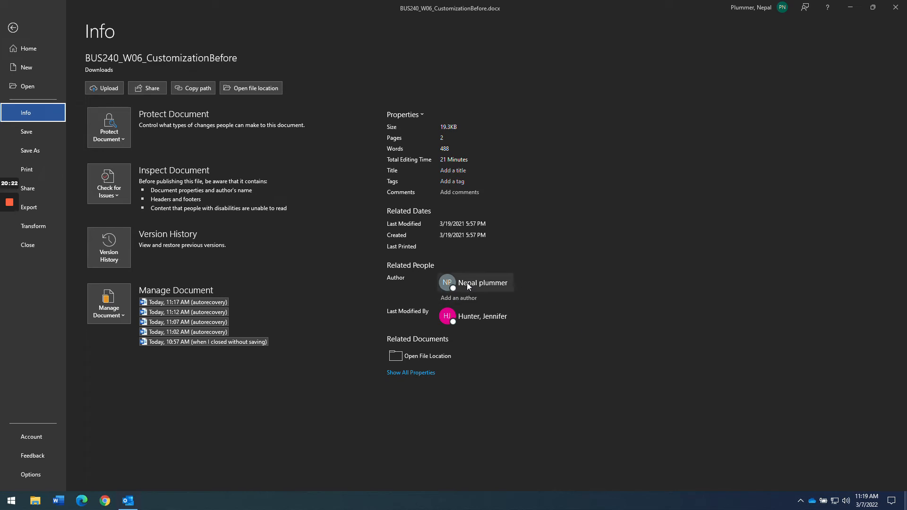
pyautogui.moveTo(467, 284)
pyautogui.press('Escape')
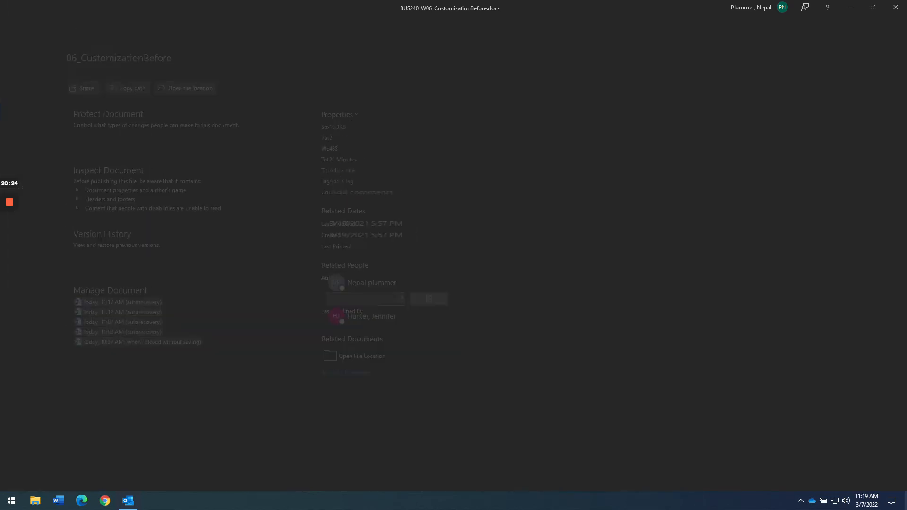
pyautogui.scroll(-5, 458, 363)
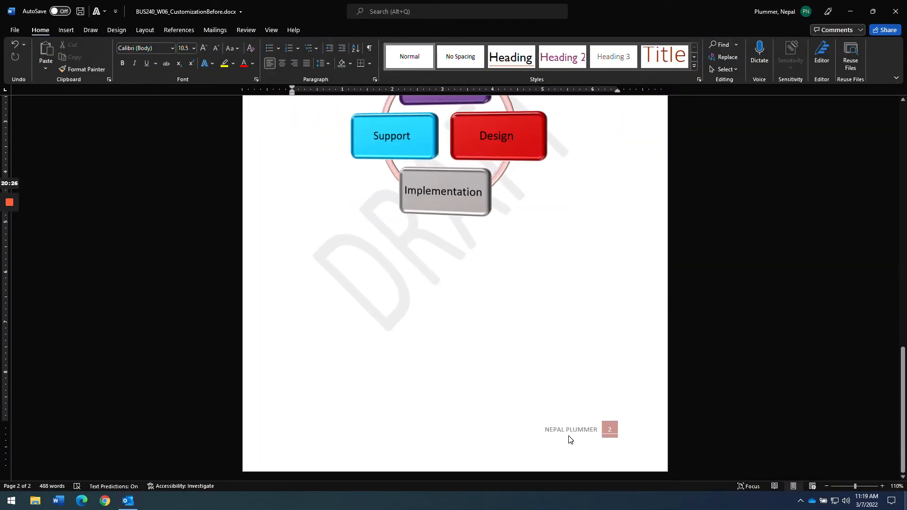
# - Type test letters 'ASLKFJDASLFJ' into the footer's author field, then return to the body
pyautogui.click(570, 430)
pyautogui.doubleClick(571, 430)
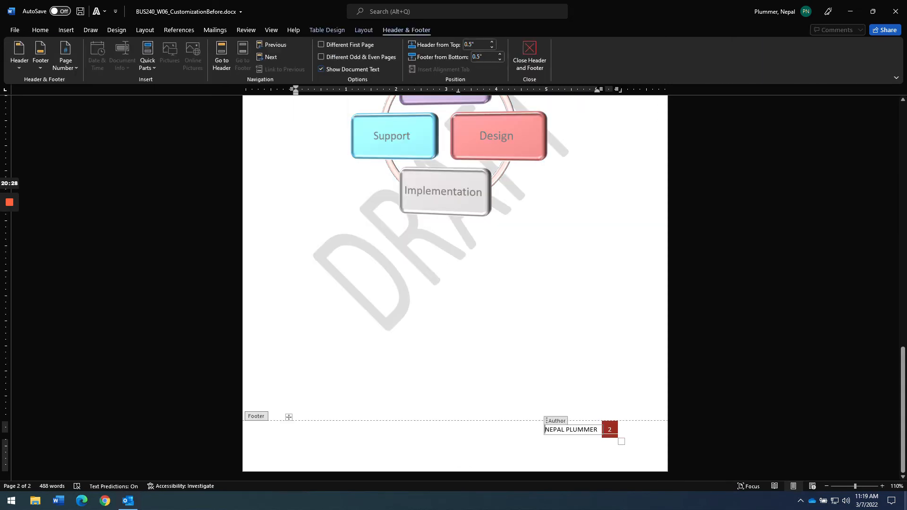
pyautogui.write('ASLKFJDASLFJ')
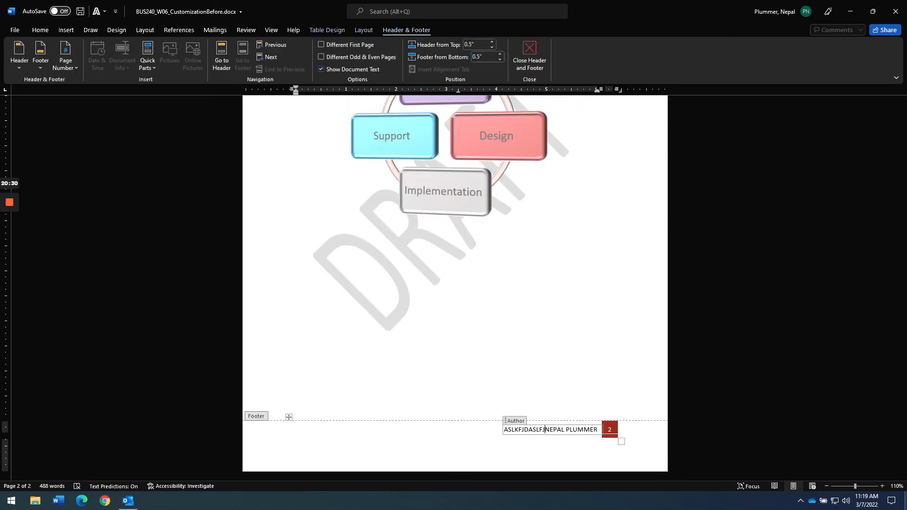
pyautogui.doubleClick(534, 374)
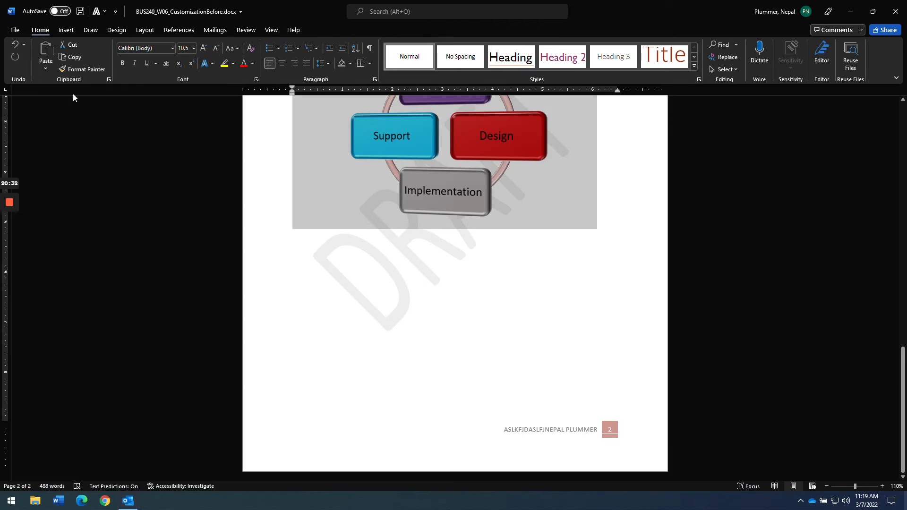
# - From the Info page, view Advanced Properties' General and Custom tabs, then cancel
pyautogui.click(15, 30)
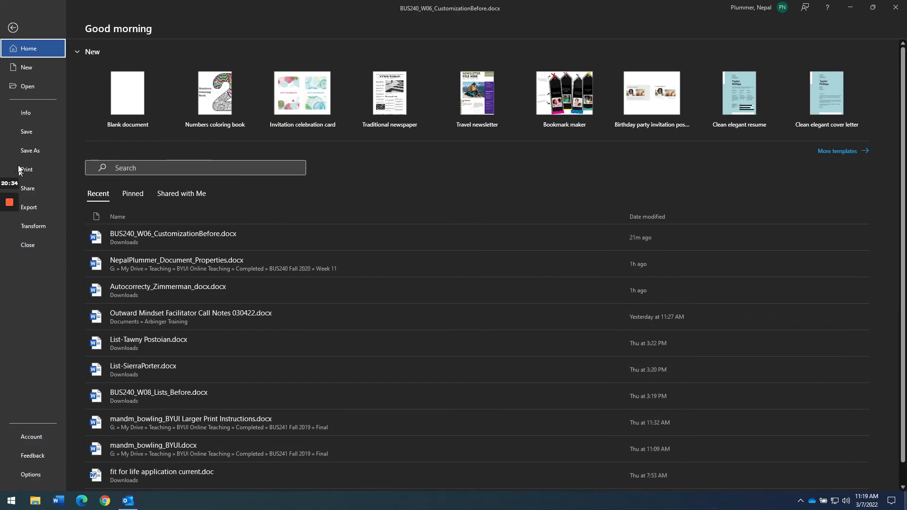
pyautogui.click(22, 114)
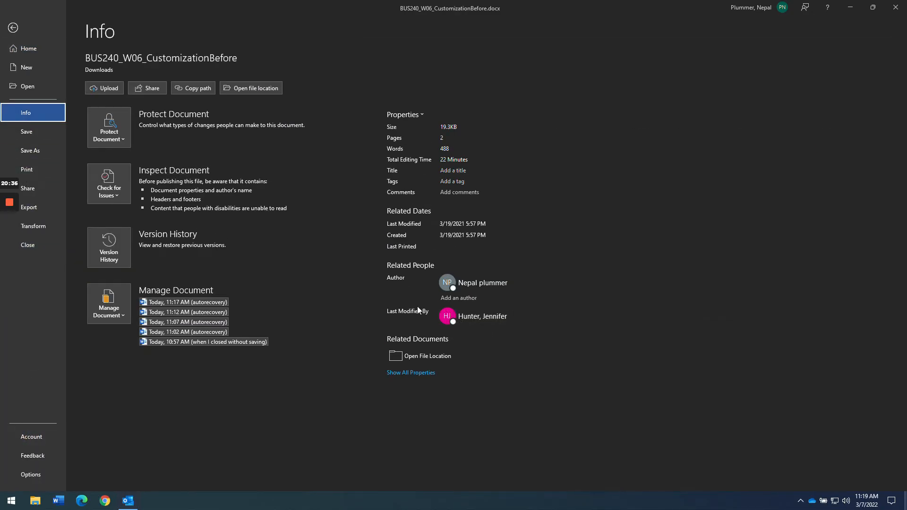
pyautogui.click(471, 298)
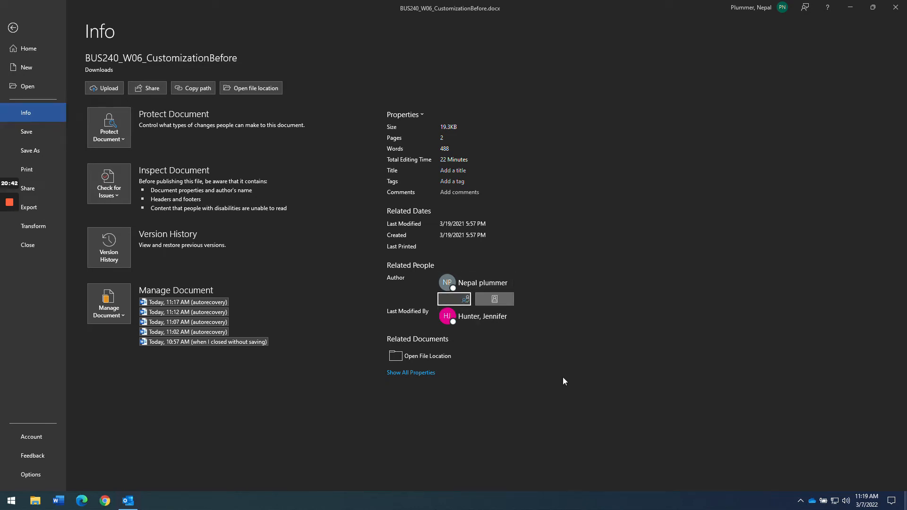
pyautogui.click(422, 373)
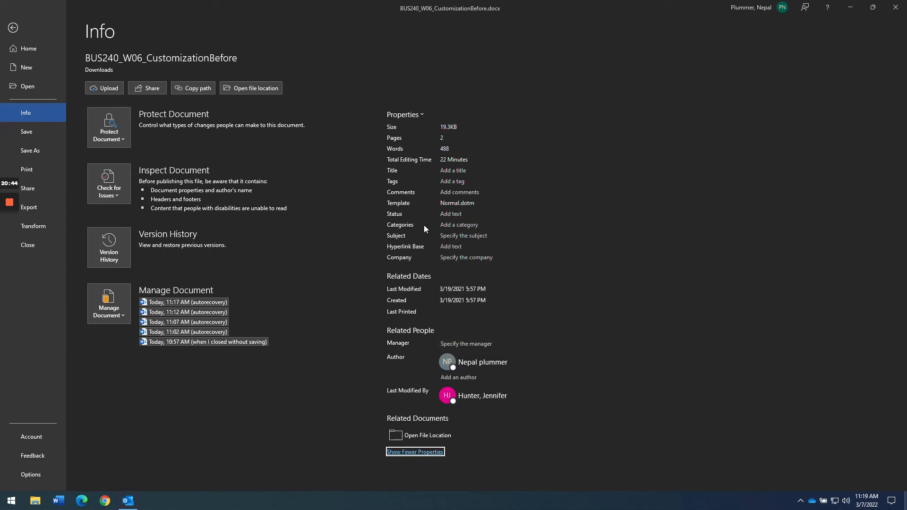
pyautogui.click(402, 114)
pyautogui.click(424, 135)
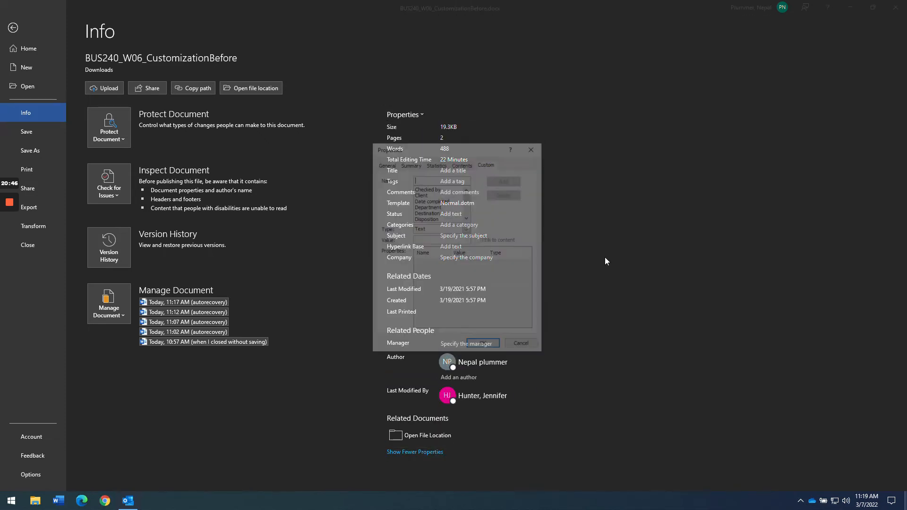
pyautogui.click(378, 163)
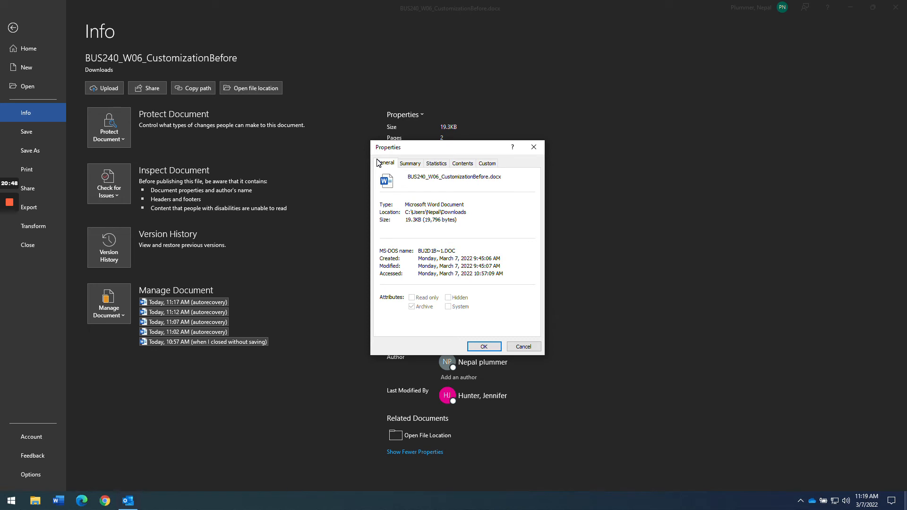
pyautogui.click(488, 166)
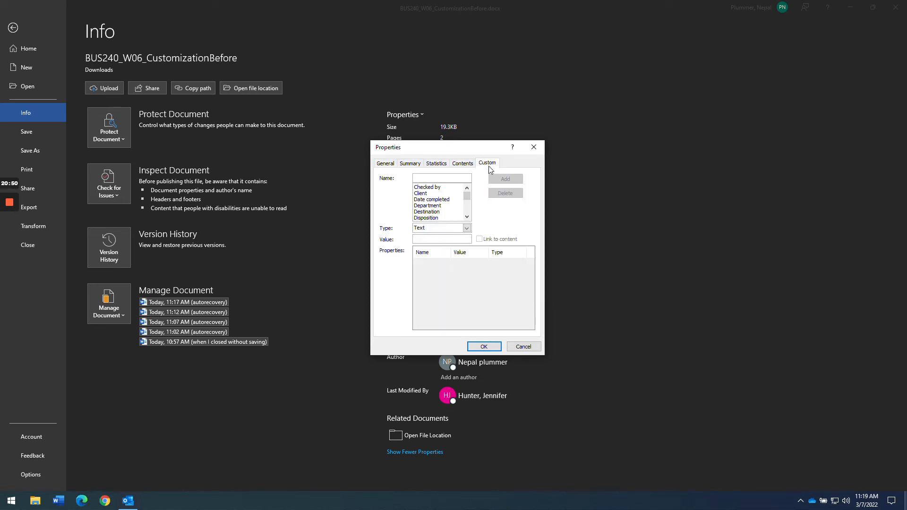
pyautogui.click(523, 347)
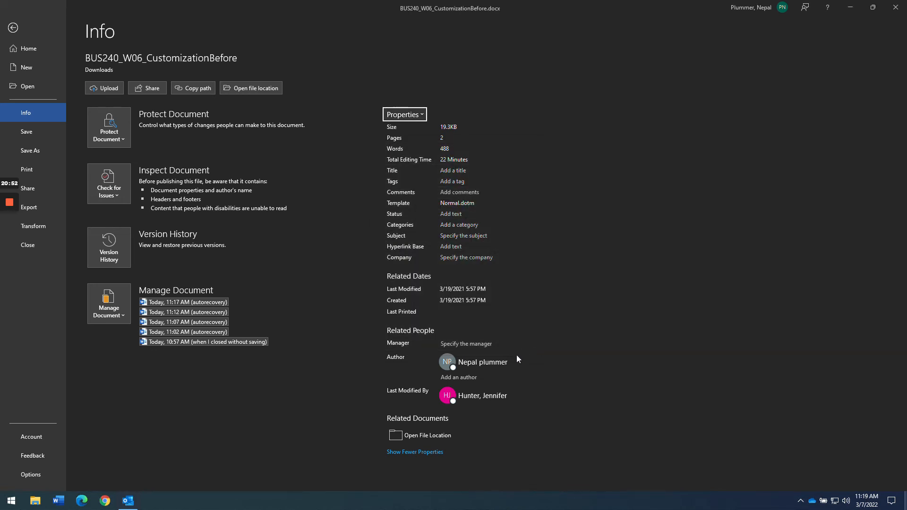
# - Delete the stray test letters in front of the footer's author name
pyautogui.click(14, 30)
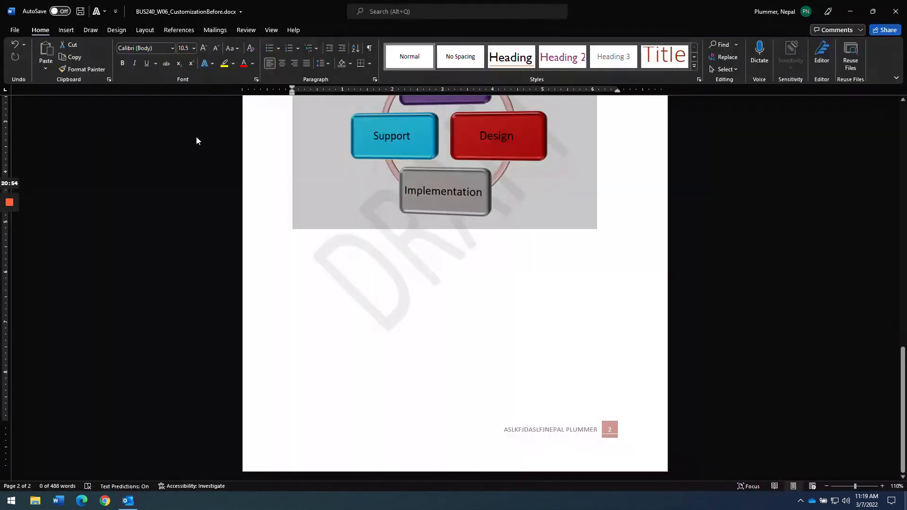
pyautogui.doubleClick(548, 431)
pyautogui.moveTo(504, 429); pyautogui.dragTo(541, 429)
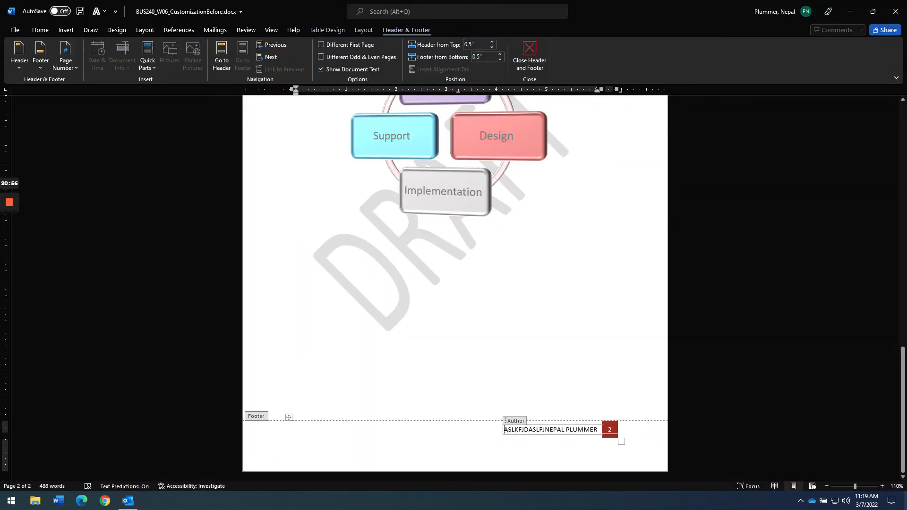
pyautogui.press('BackSpace')
pyautogui.press('Delete')
pyautogui.press('Delete')
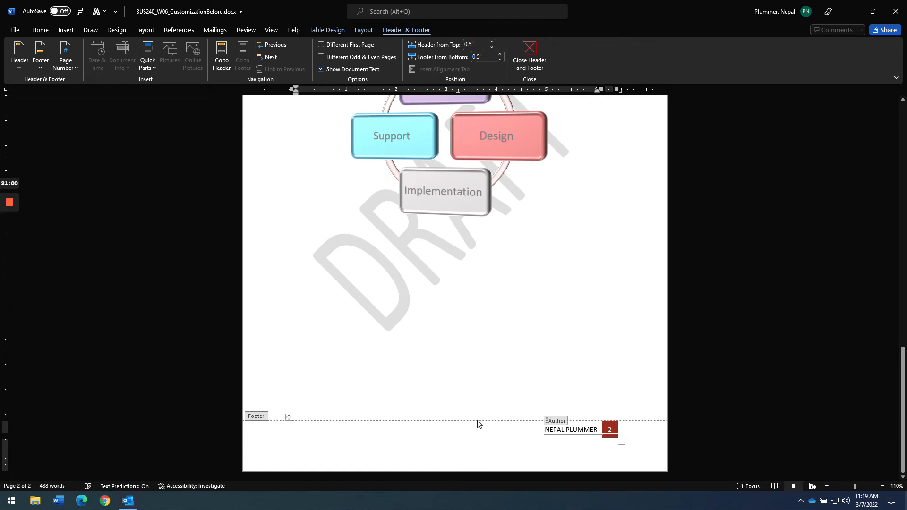
pyautogui.doubleClick(505, 298)
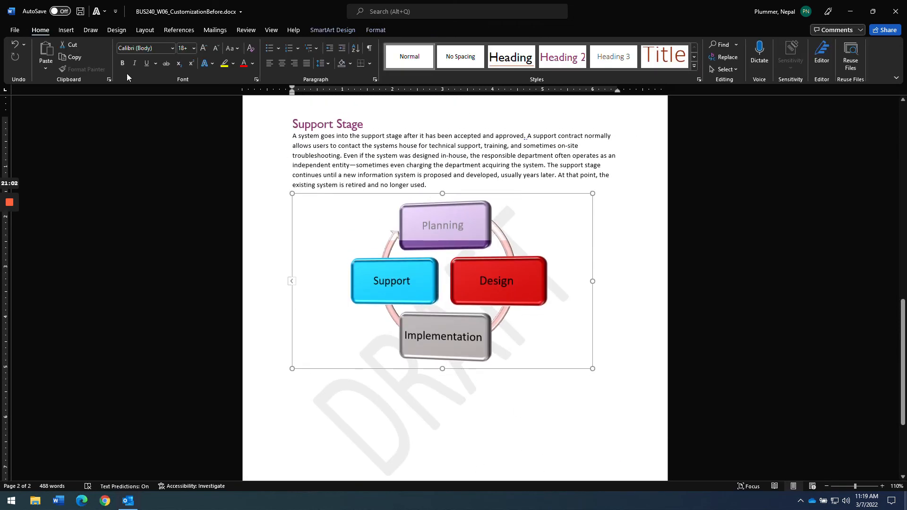
# - Reopen Advanced Properties on the Custom tab and clear a test entry from the Name field
pyautogui.click(14, 29)
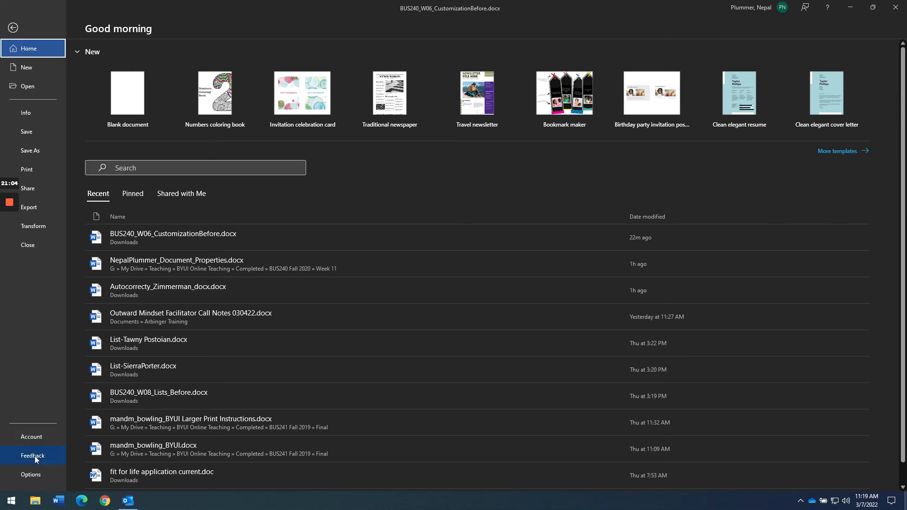
pyautogui.click(23, 113)
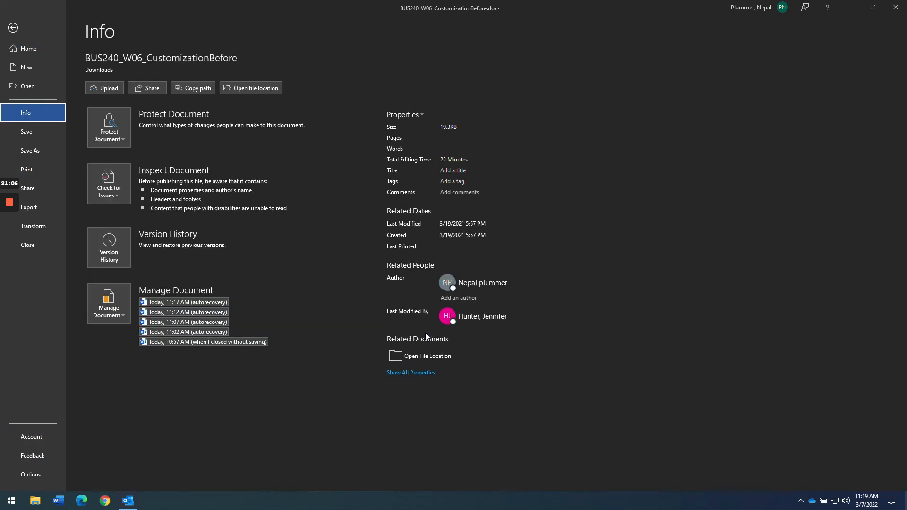
pyautogui.click(426, 373)
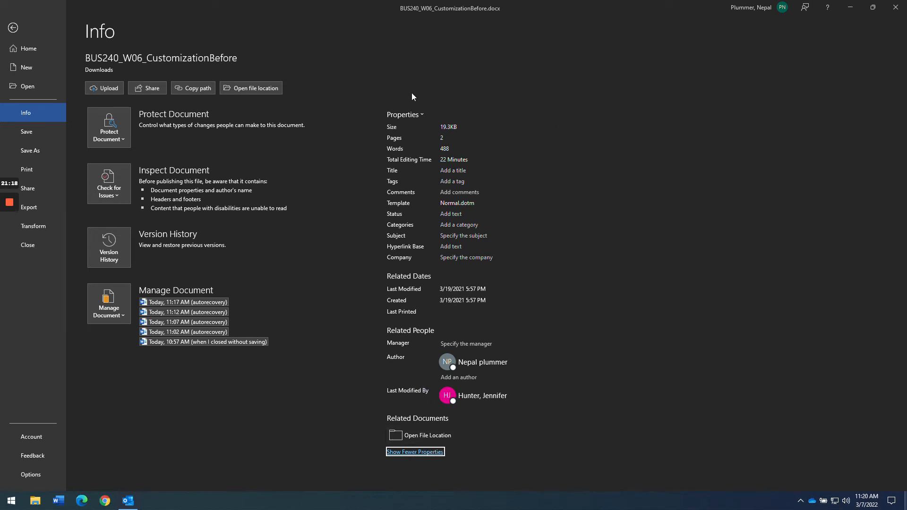
pyautogui.click(406, 117)
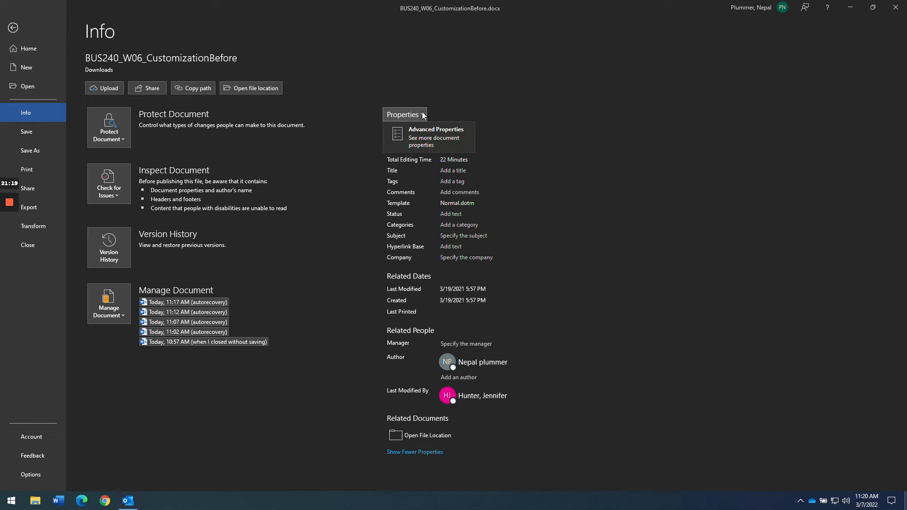
pyautogui.click(426, 138)
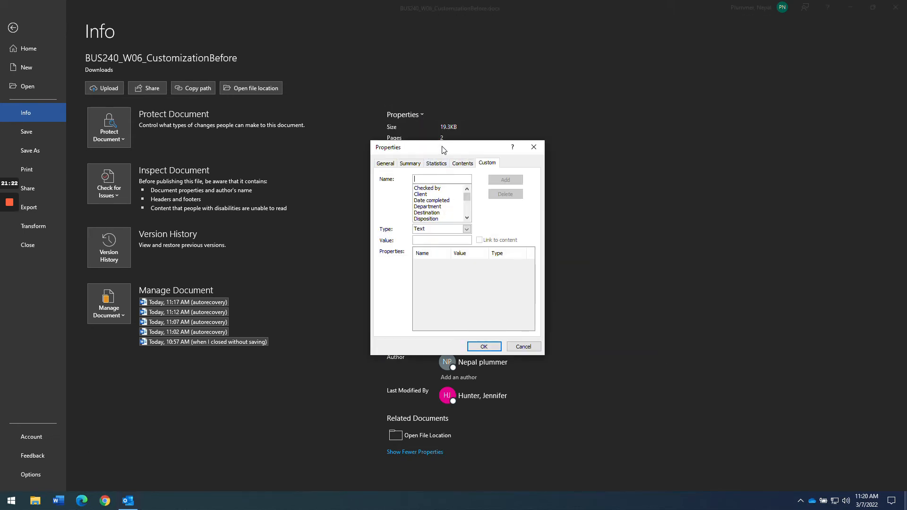
pyautogui.moveTo(444, 151); pyautogui.dragTo(605, 153)
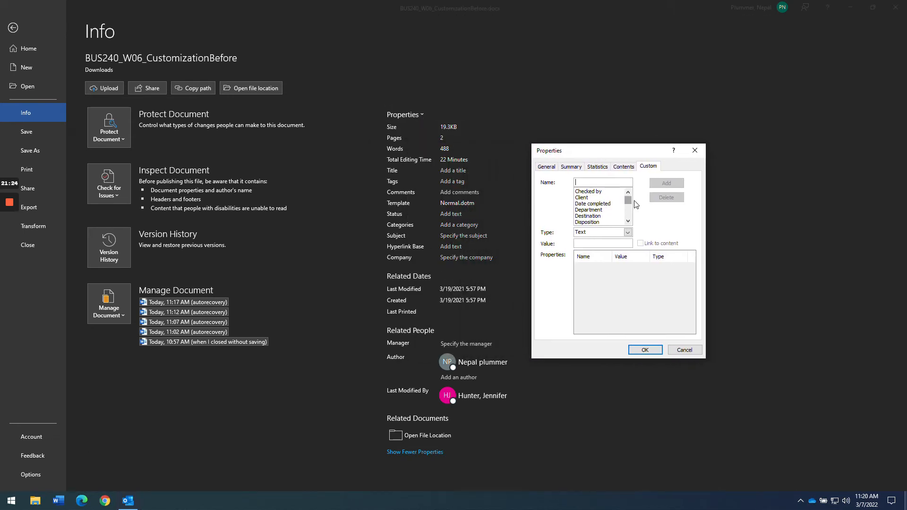
pyautogui.moveTo(628, 205); pyautogui.dragTo(627, 222)
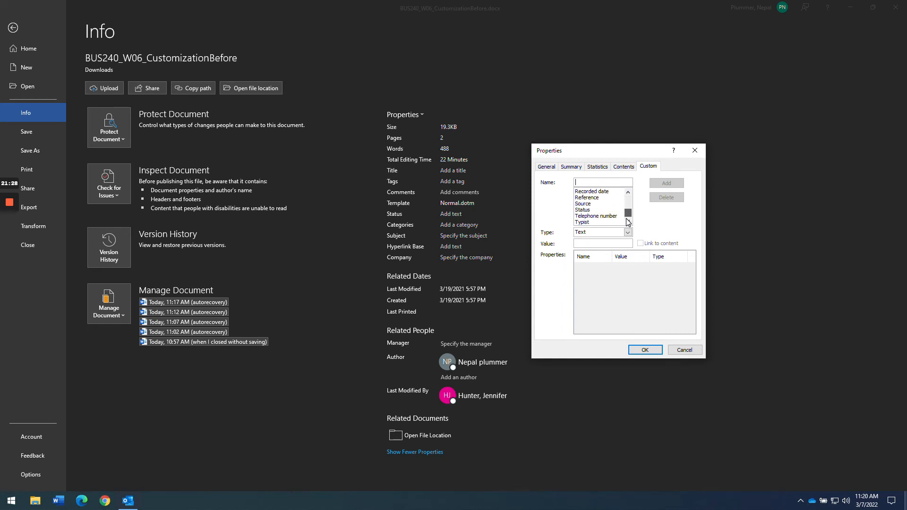
pyautogui.write('sdfsdf')
pyautogui.hotkey('ctrl', 'a')
pyautogui.press('BackSpace')
# - Highlight the Client, Document Number and Status requirements on the Canvas assignment page
pyautogui.hotkey('alt', 'Tab')
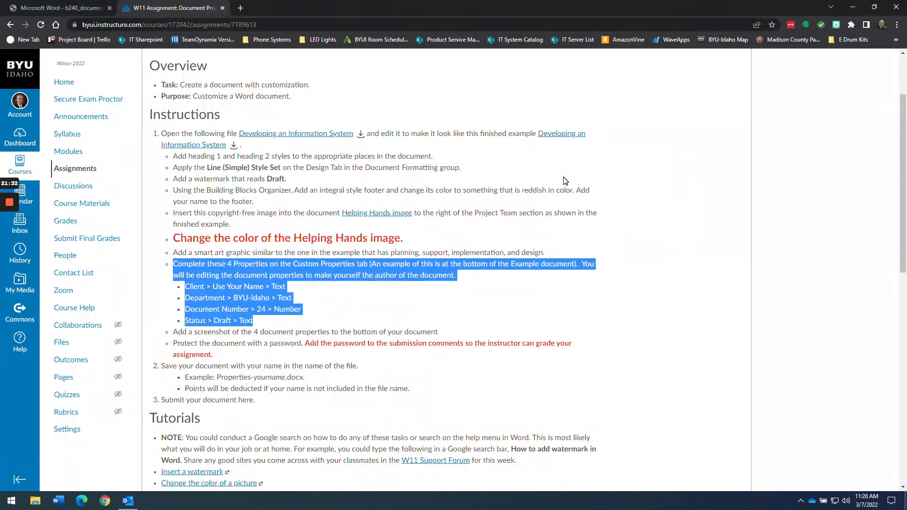
pyautogui.click(311, 300)
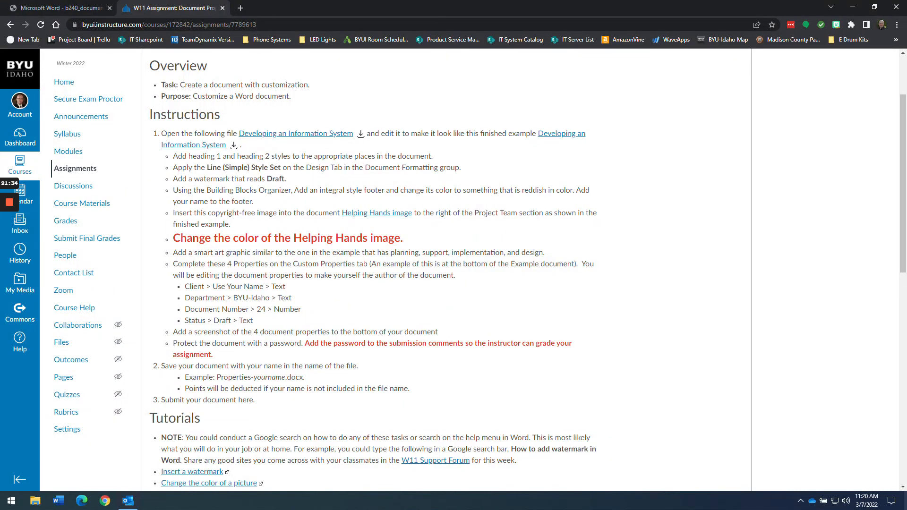
pyautogui.moveTo(185, 286); pyautogui.dragTo(247, 309)
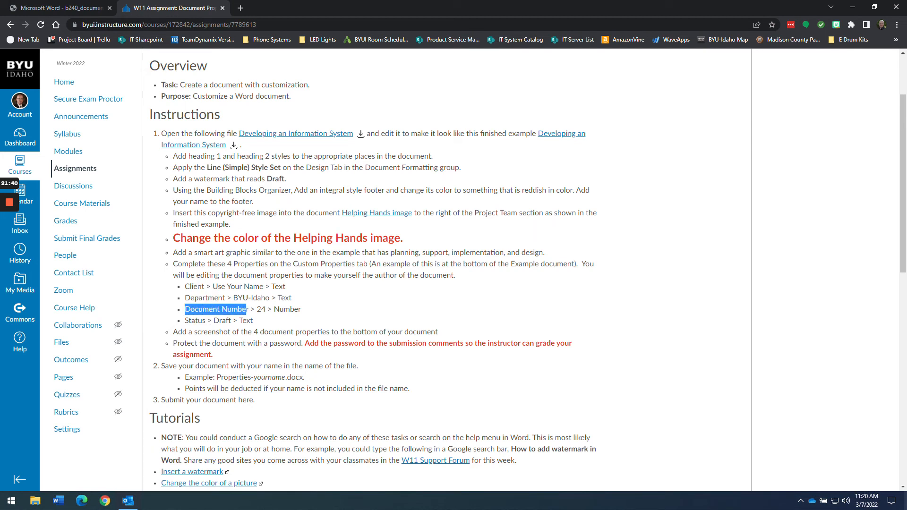
pyautogui.moveTo(185, 321); pyautogui.dragTo(213, 321)
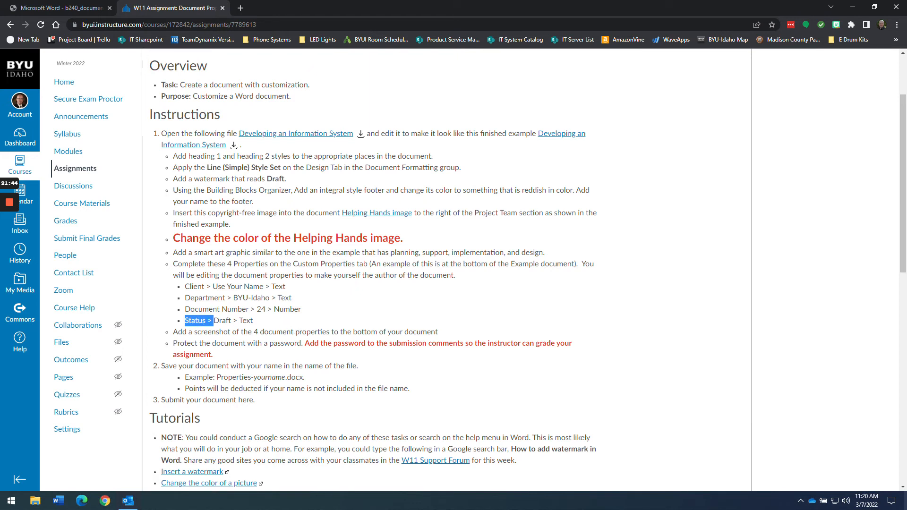
# - Add custom property Client with the author's name as its value
pyautogui.hotkey('alt', 'Tab')
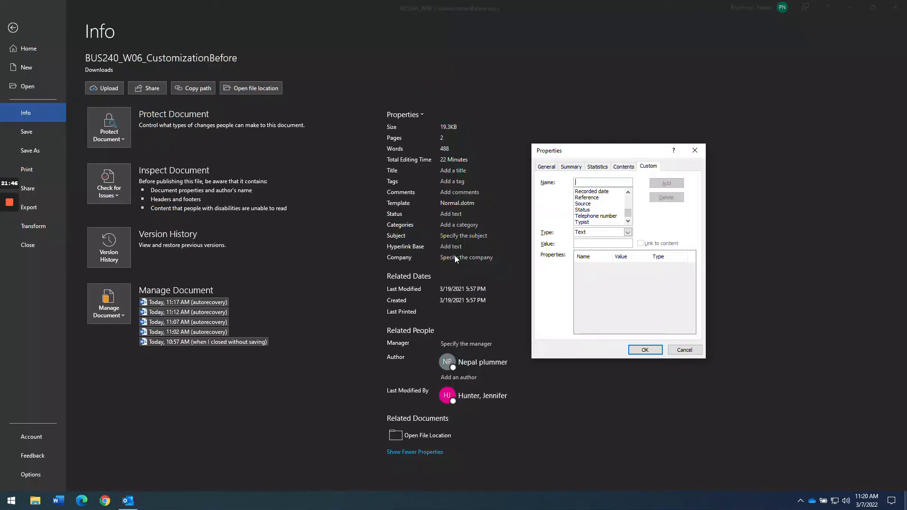
pyautogui.moveTo(628, 213); pyautogui.dragTo(628, 200)
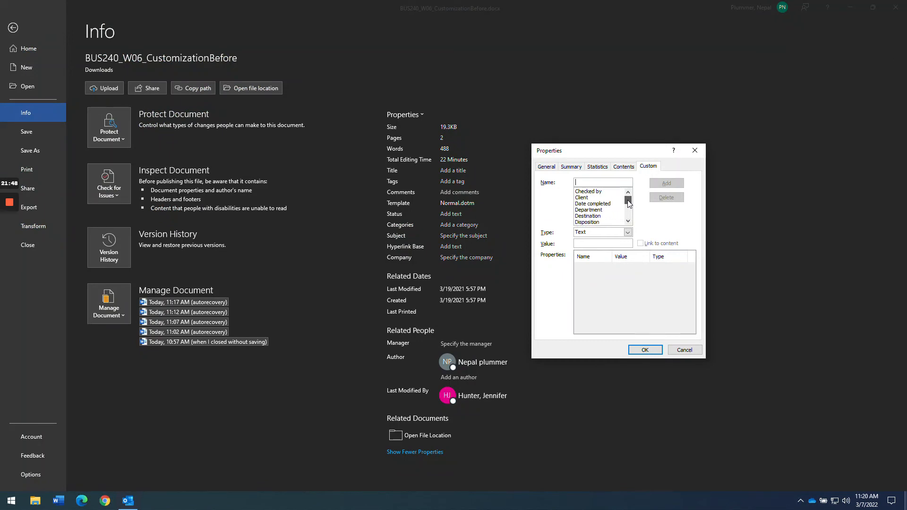
pyautogui.click(581, 198)
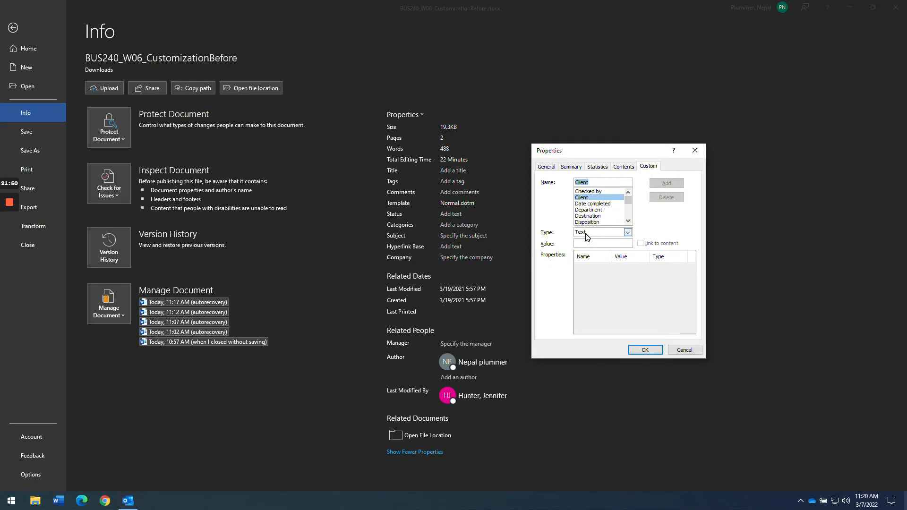
pyautogui.press('Tab')
pyautogui.press('Tab')
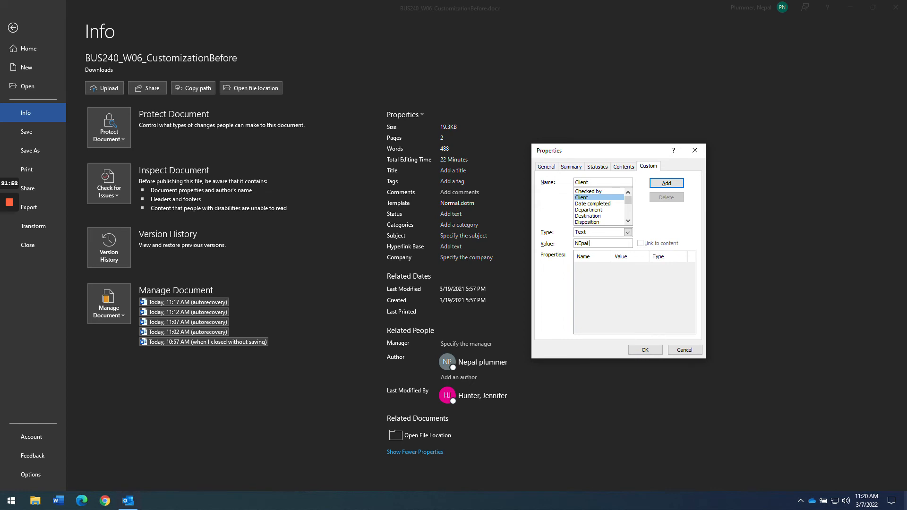
pyautogui.click(659, 184)
# - Add custom property Department with value BYU-Idaho
pyautogui.hotkey('alt', 'Tab')
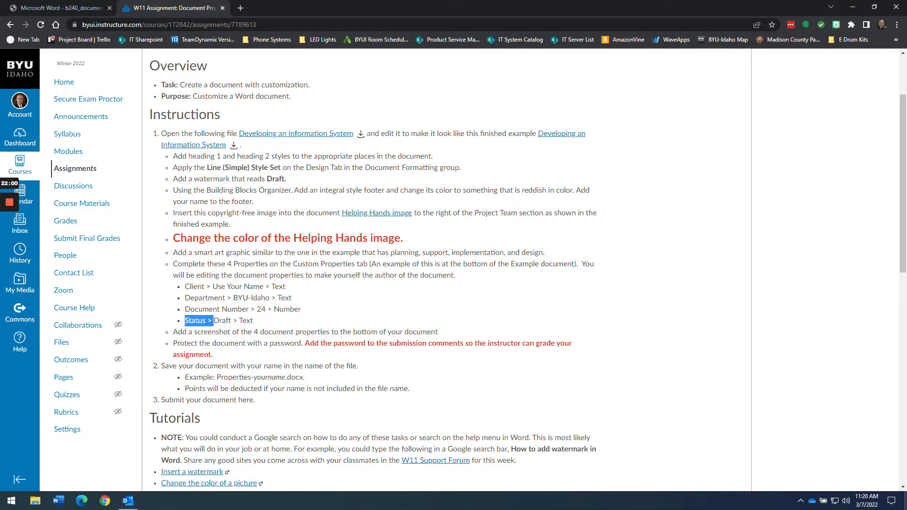
pyautogui.hotkey('alt', 'Tab')
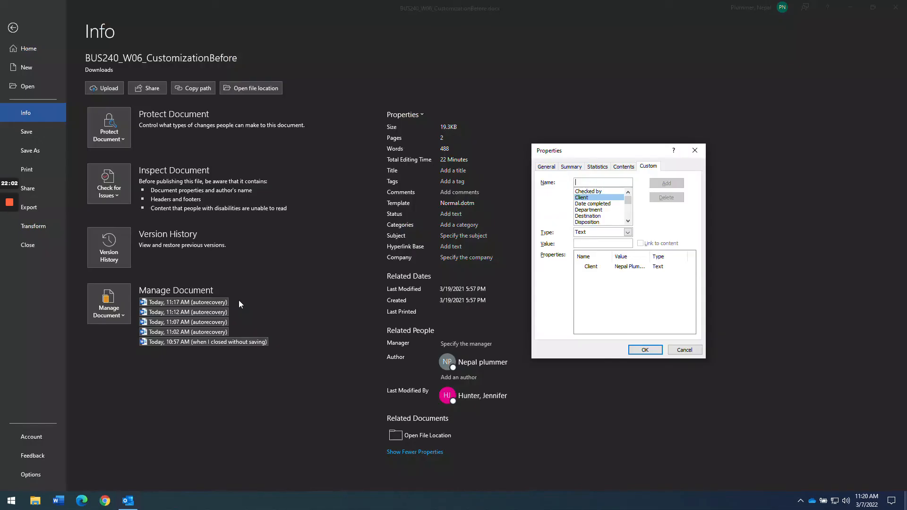
pyautogui.click(591, 210)
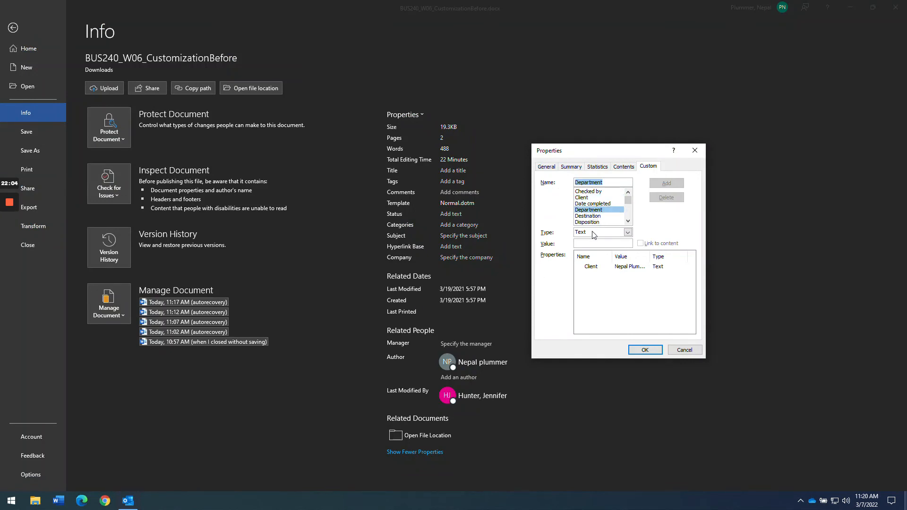
pyautogui.press('Tab')
pyautogui.press('Tab')
pyautogui.write('BY')
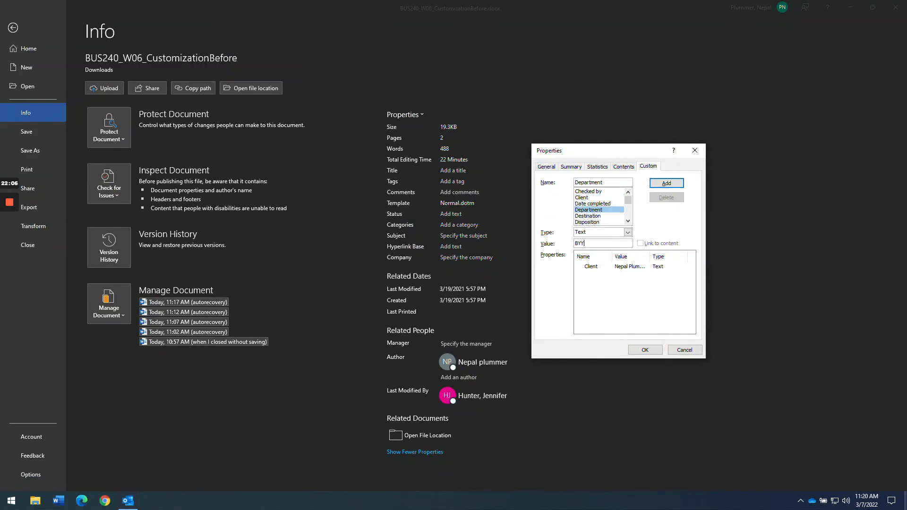
pyautogui.write('U-Idaho')
pyautogui.click(663, 183)
# - Add custom property Document number of type Number with value 24
pyautogui.hotkey('alt', 'Tab')
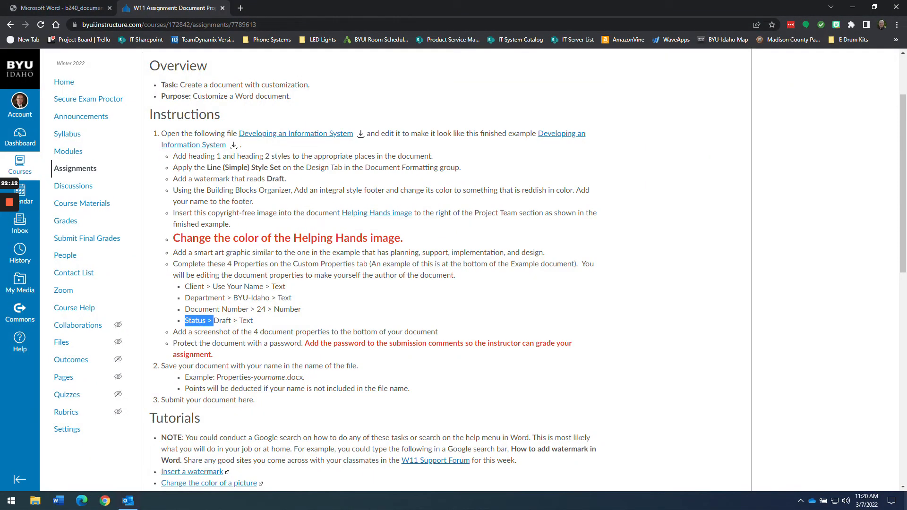
pyautogui.doubleClick(261, 309)
pyautogui.hotkey('alt', 'Tab')
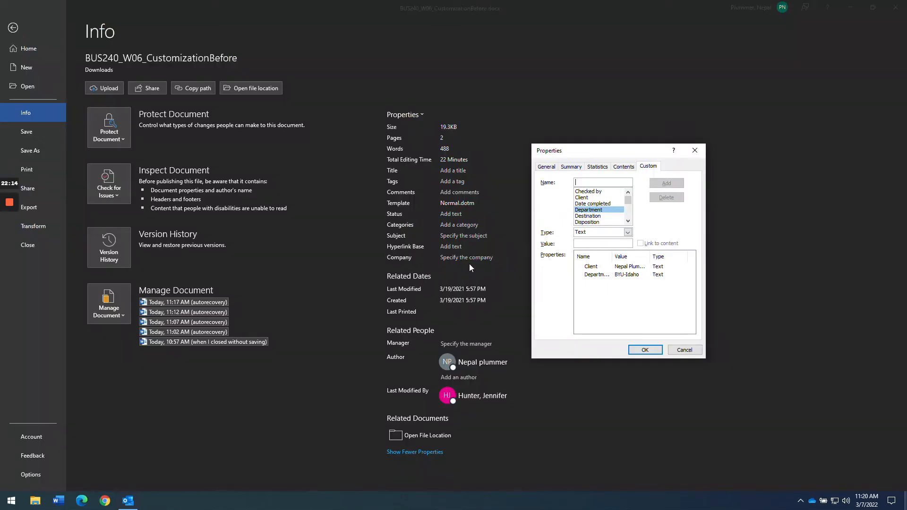
pyautogui.click(628, 220)
pyautogui.click(627, 221)
pyautogui.click(628, 220)
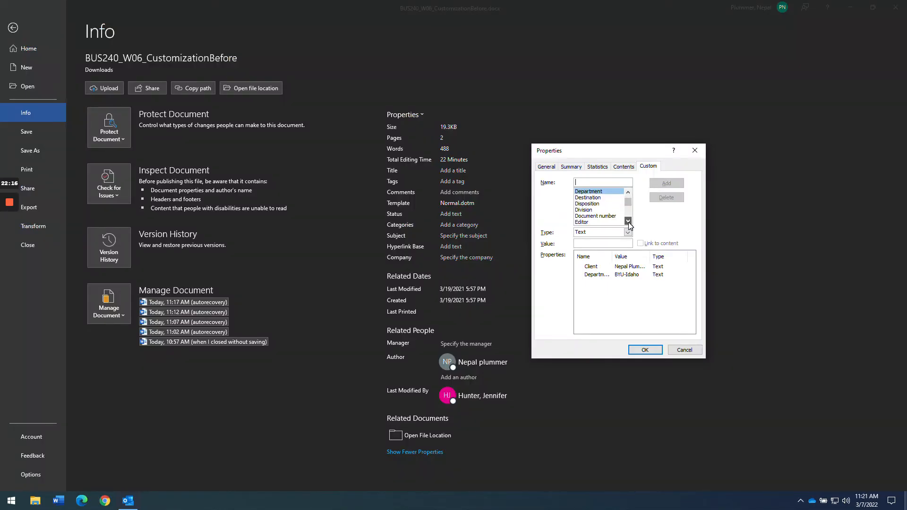
pyautogui.click(596, 216)
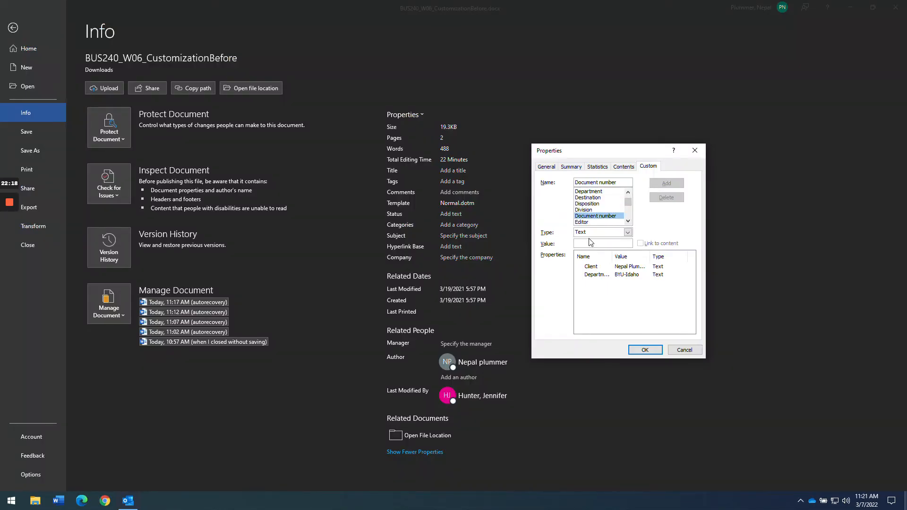
pyautogui.click(628, 232)
pyautogui.click(591, 252)
pyautogui.click(577, 243)
pyautogui.write('24')
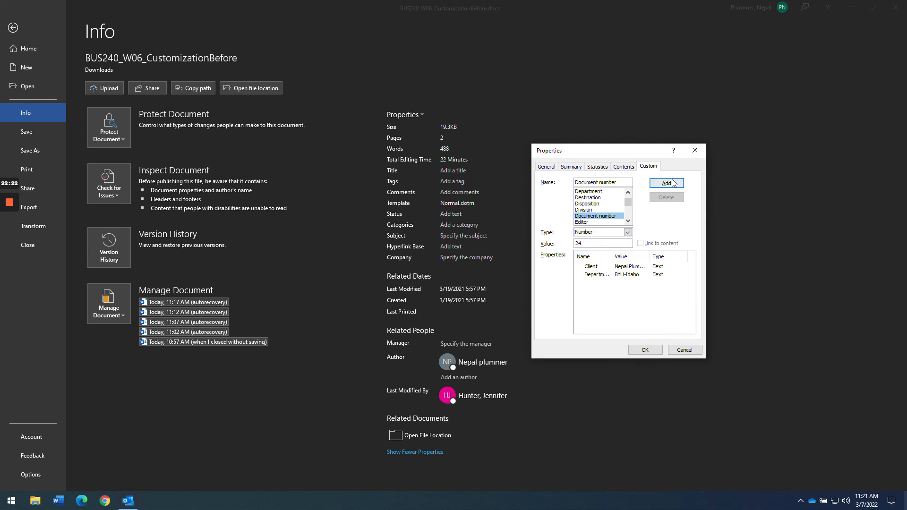
pyautogui.click(666, 183)
# - Add custom property Status of type Text with value Draft
pyautogui.hotkey('alt', 'Tab')
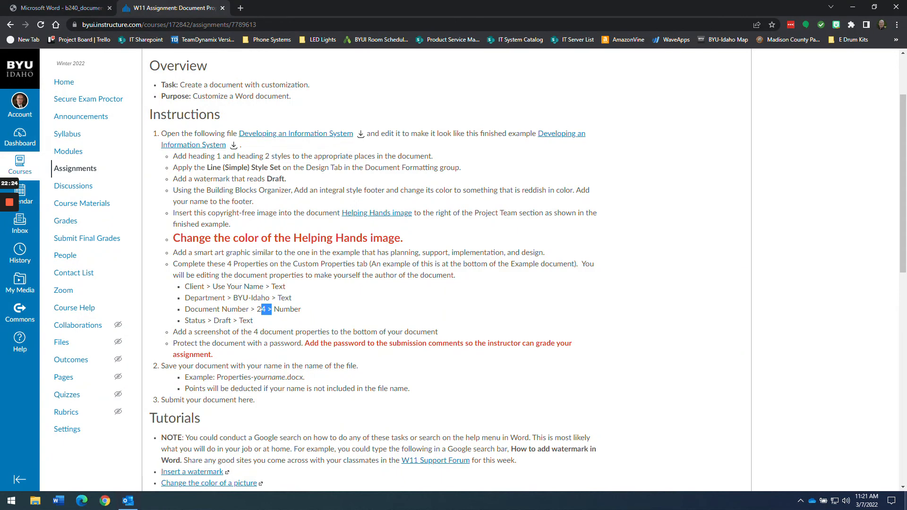
pyautogui.moveTo(185, 320); pyautogui.dragTo(254, 324)
pyautogui.hotkey('alt', 'Tab')
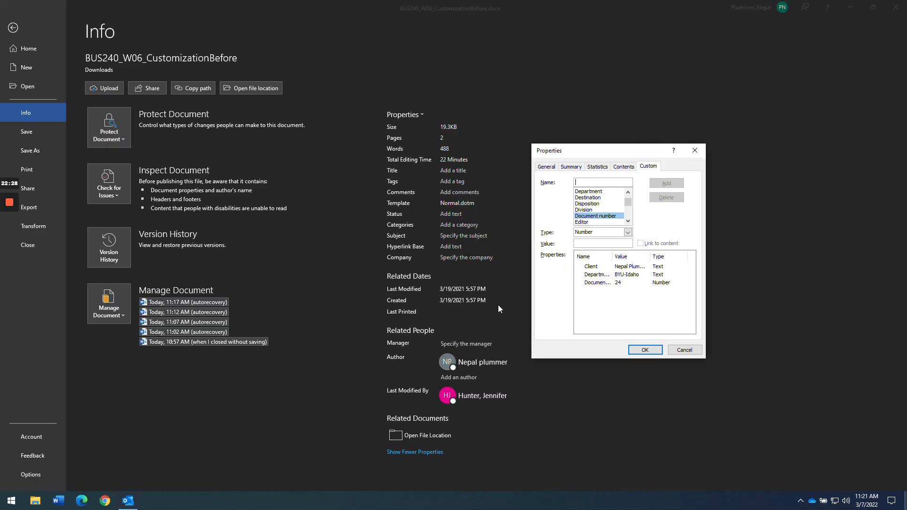
pyautogui.moveTo(628, 204); pyautogui.dragTo(628, 213)
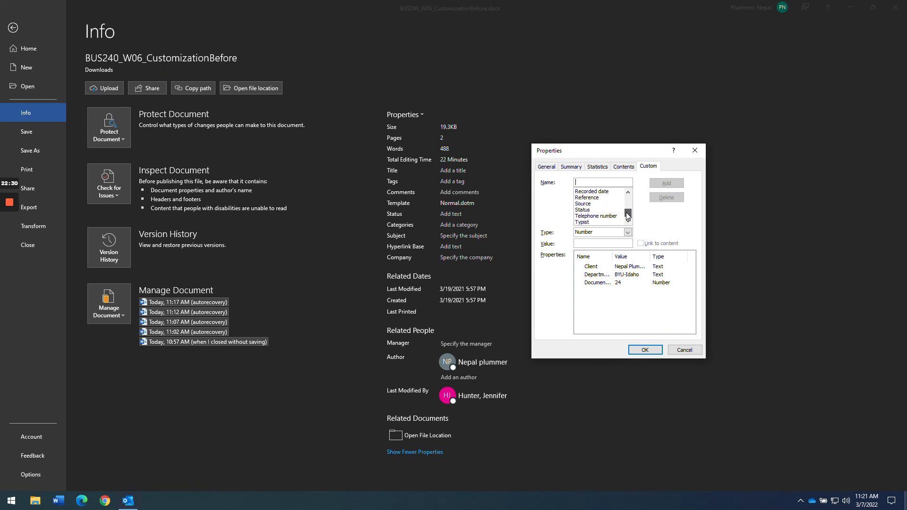
pyautogui.click(579, 210)
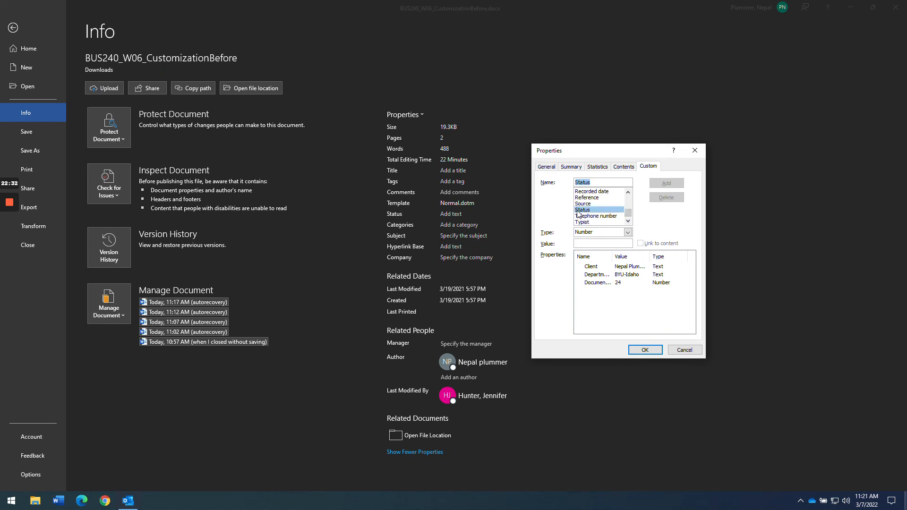
pyautogui.click(587, 233)
pyautogui.click(582, 241)
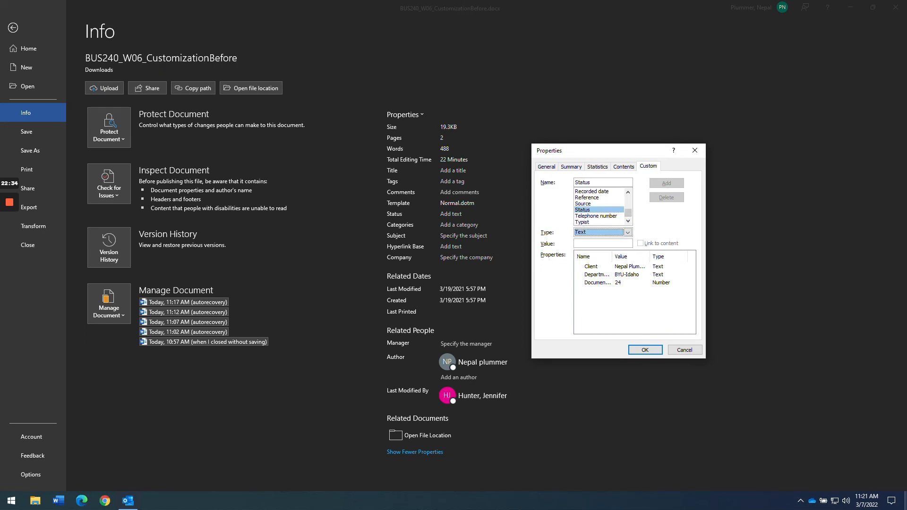
pyautogui.write('Draft')
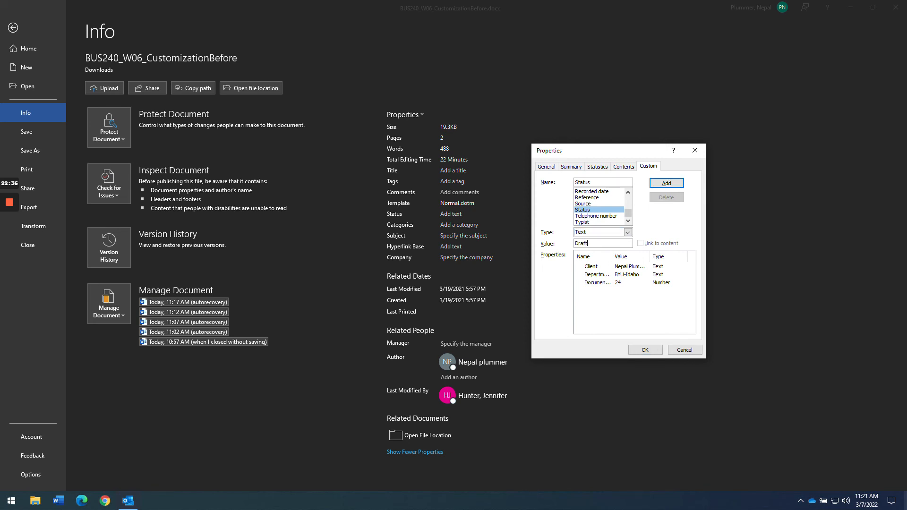
pyautogui.click(654, 193)
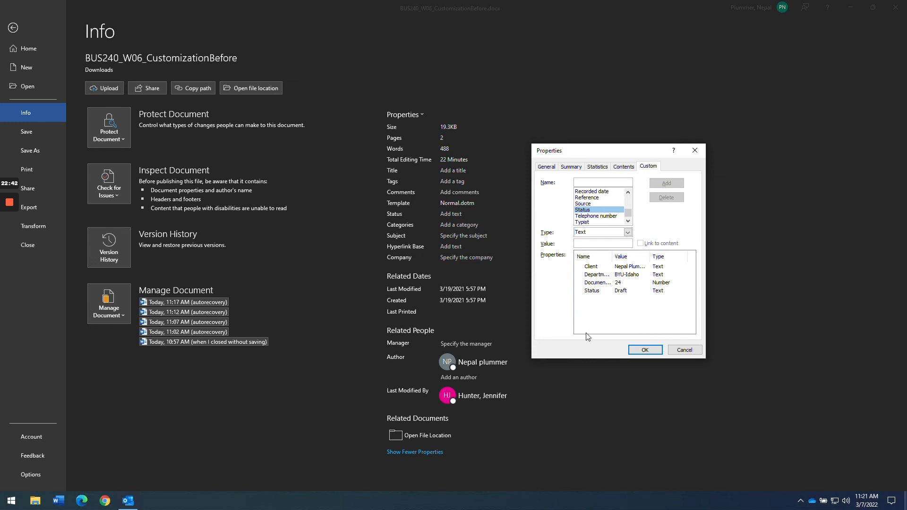
pyautogui.click(631, 350)
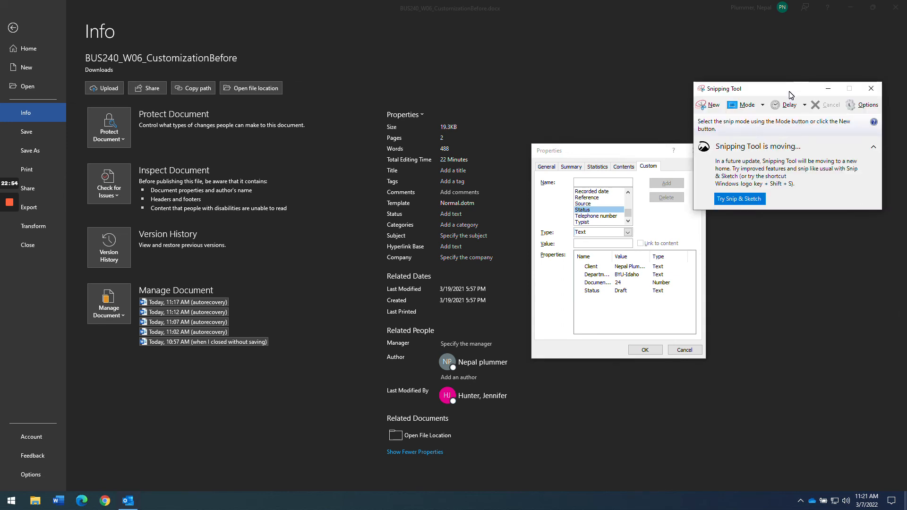
# - Snip the Properties dialog listing Client, Department, Document Number and Status
pyautogui.moveTo(791, 94); pyautogui.dragTo(691, 130)
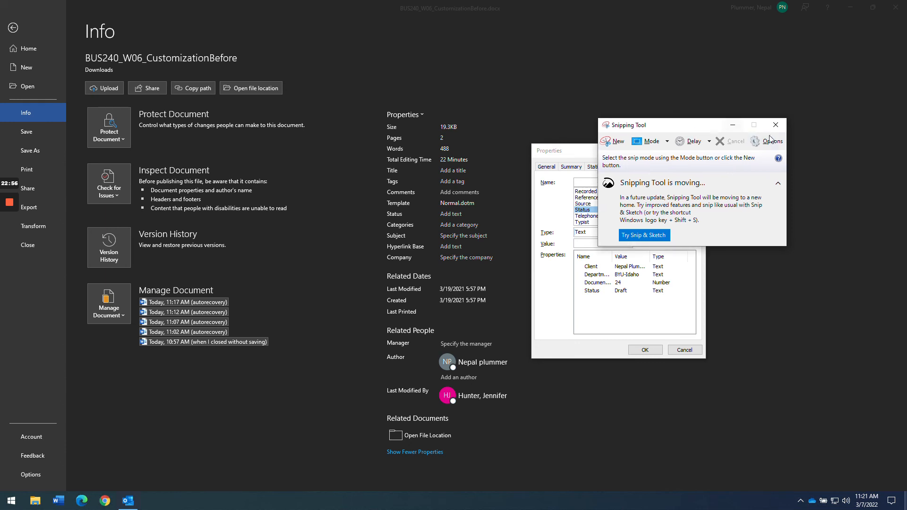
pyautogui.click(771, 125)
pyautogui.moveTo(682, 125); pyautogui.dragTo(702, 130)
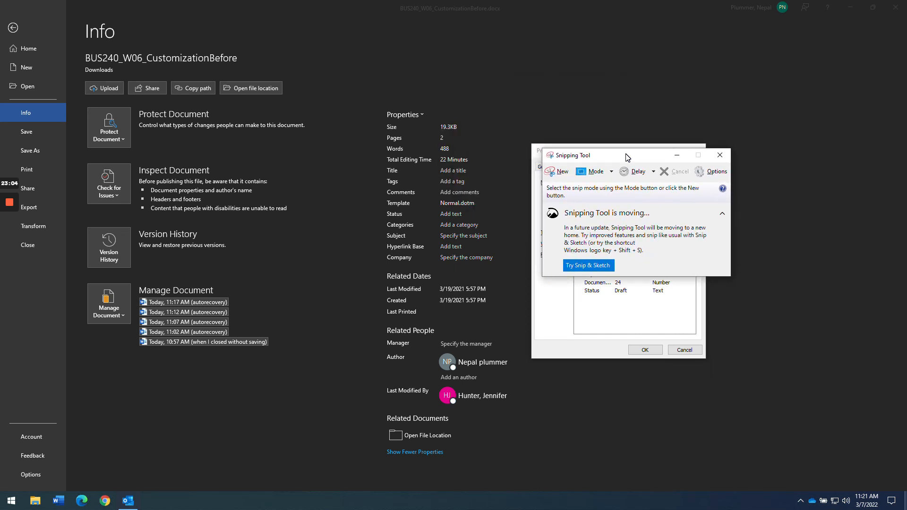
pyautogui.moveTo(627, 157); pyautogui.dragTo(741, 135)
pyautogui.click(673, 151)
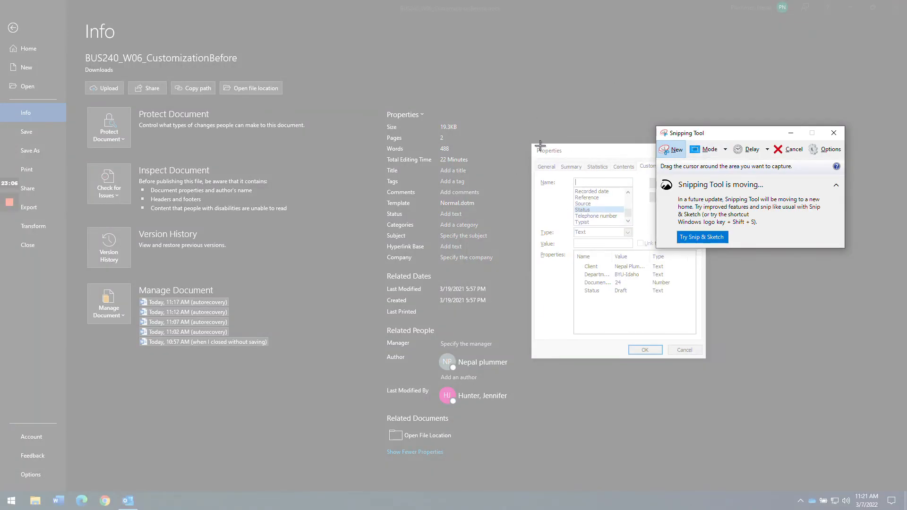
pyautogui.moveTo(532, 142); pyautogui.dragTo(706, 360)
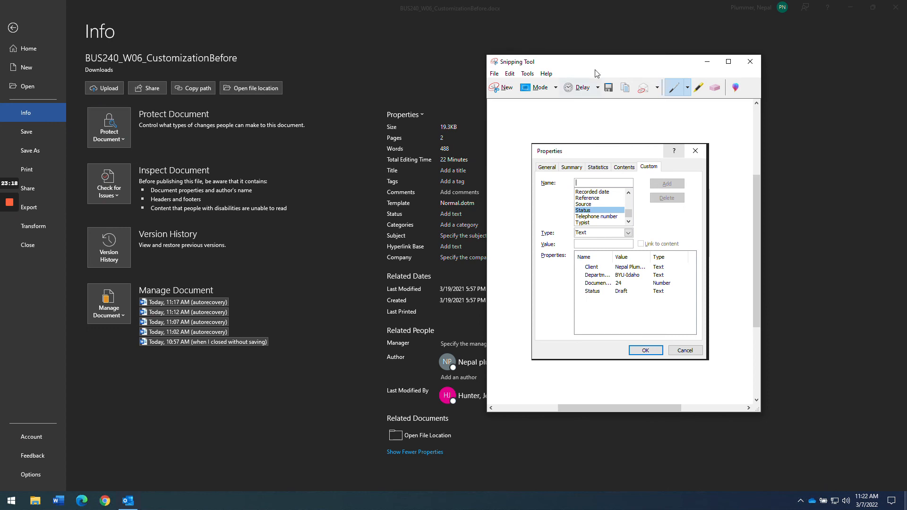
# - Move the snip window aside and close the Properties dialog with OK
pyautogui.moveTo(601, 62); pyautogui.dragTo(685, 92)
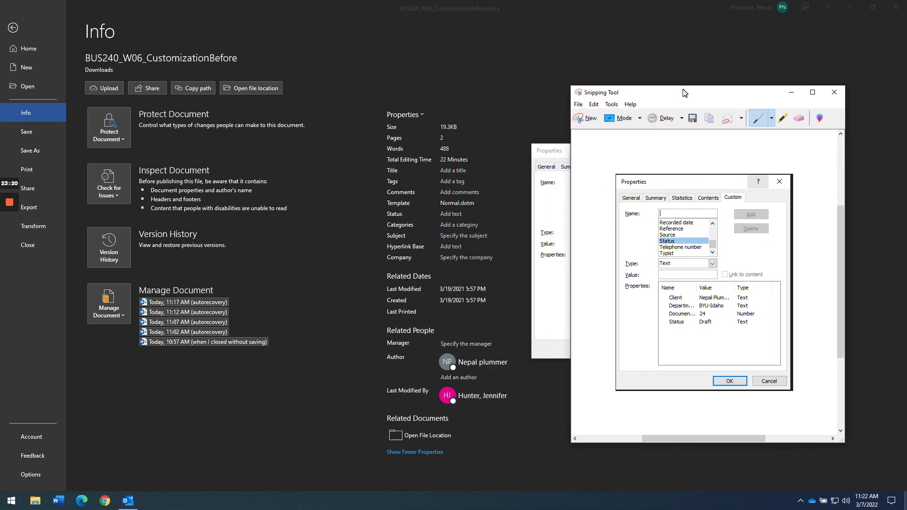
pyautogui.click(552, 207)
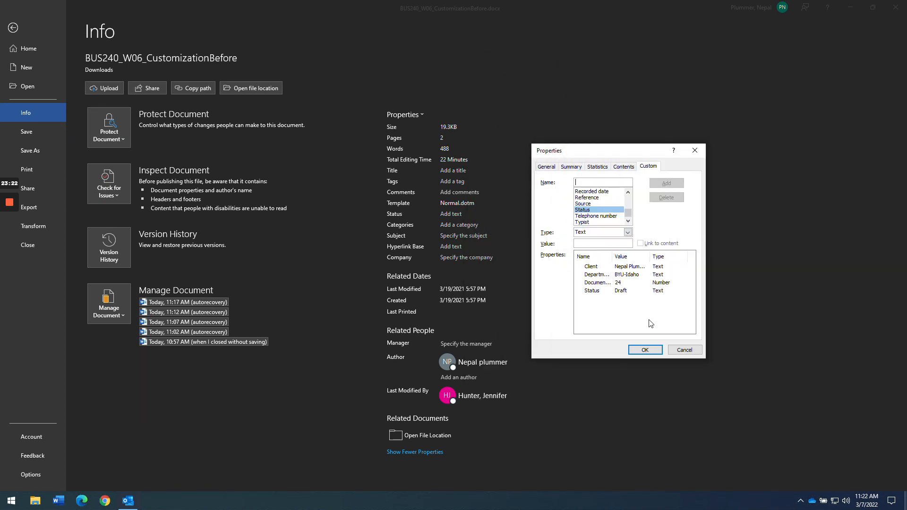
pyautogui.click(647, 350)
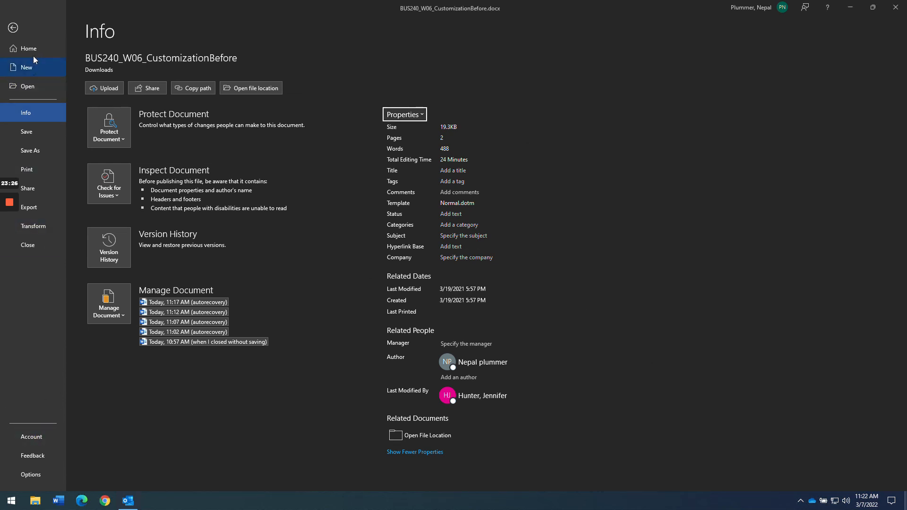
# - Return to the document and move below the cycle diagram to the report's end
pyautogui.click(14, 28)
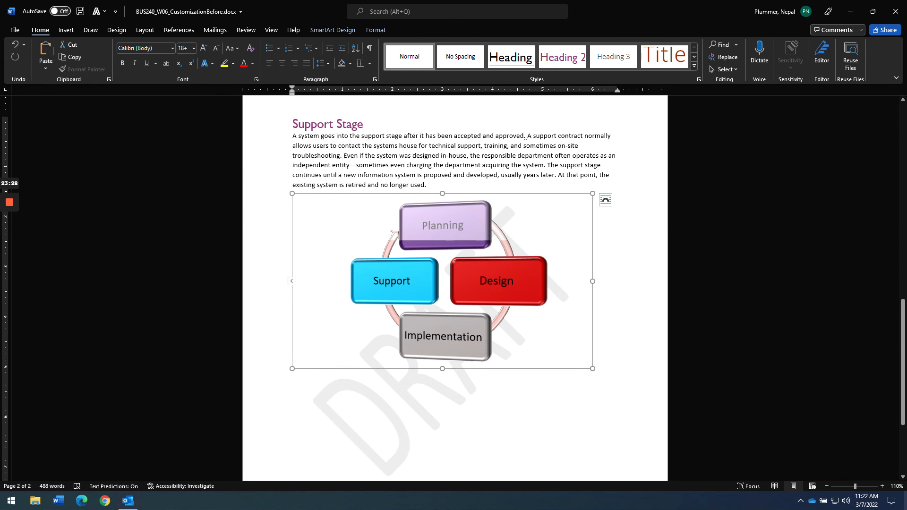
pyautogui.click(593, 365)
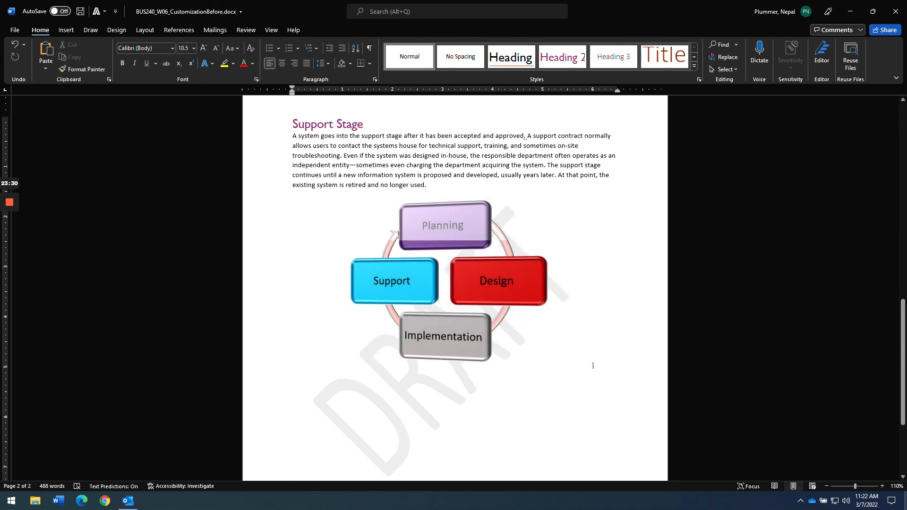
pyautogui.scroll(-5, 560, 393)
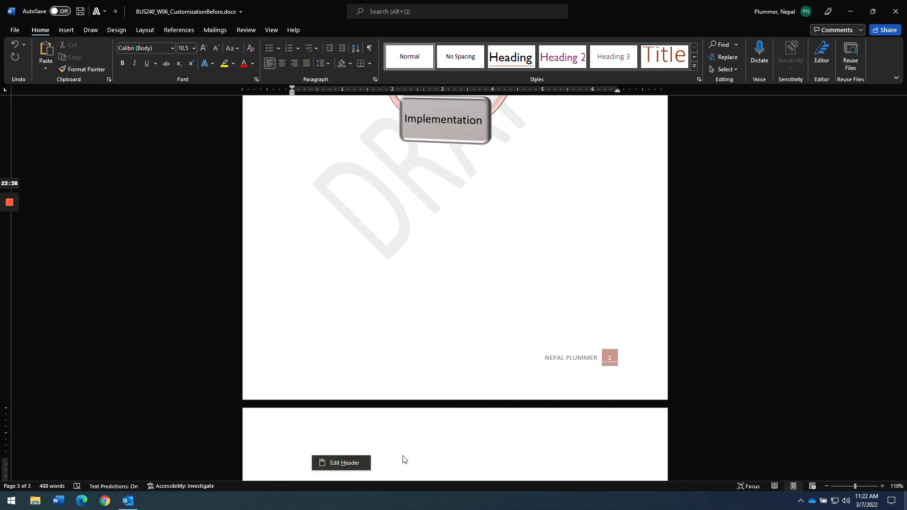
pyautogui.scroll(-3, 294, 461)
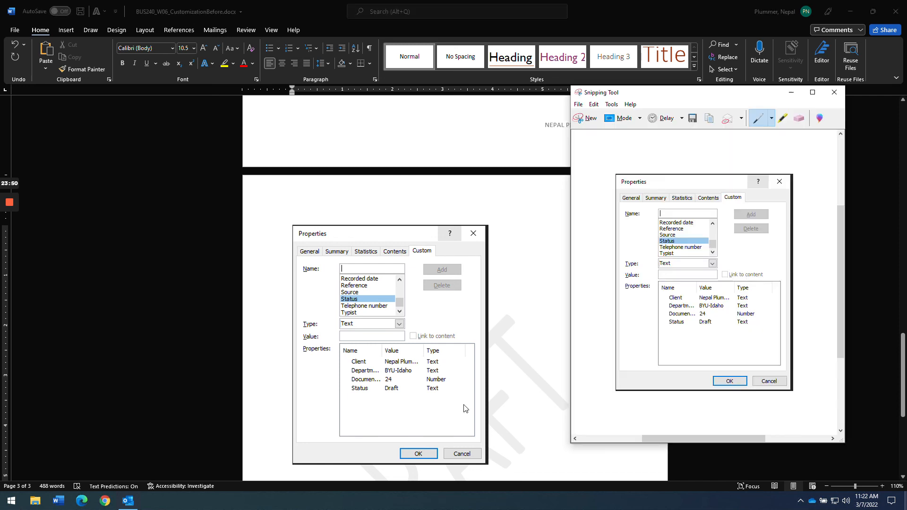
# - Close Snipping Tool without saving the snip and go back to the assignment page
pyautogui.click(834, 92)
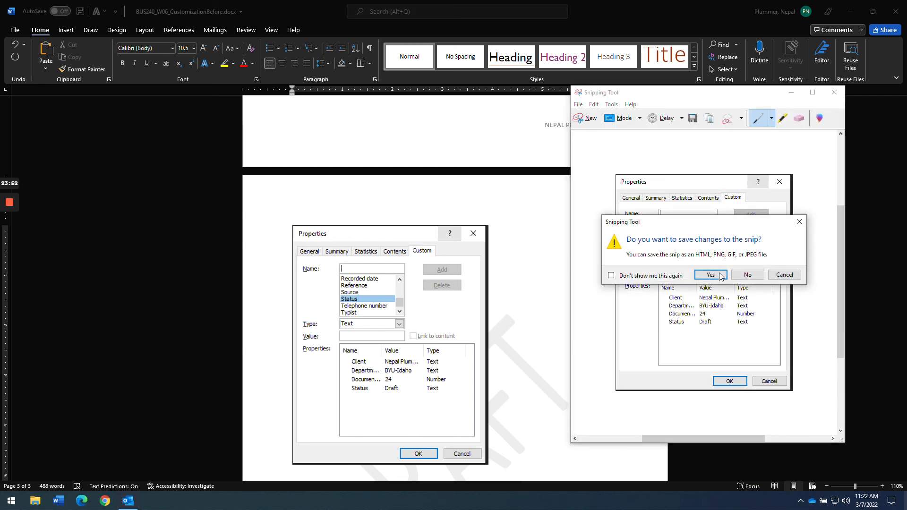
pyautogui.click(756, 278)
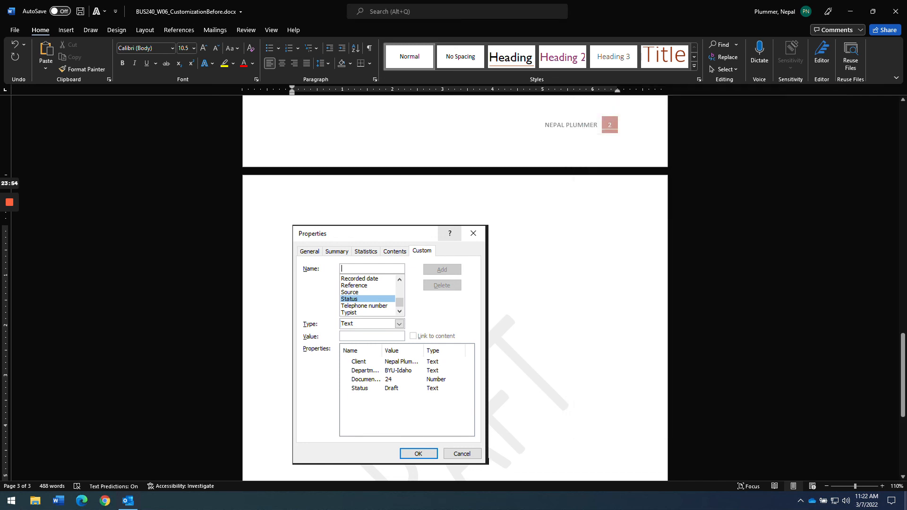
pyautogui.hotkey('alt', 'Tab')
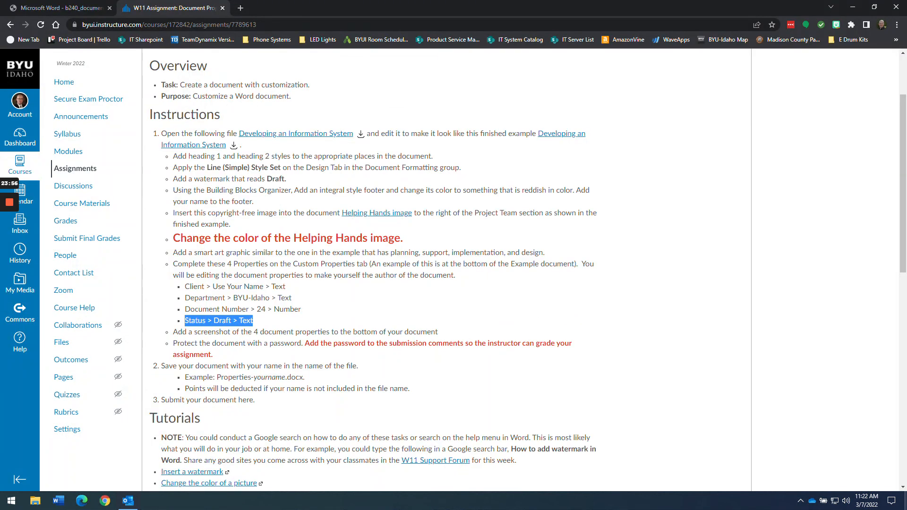
# - Highlight the screenshot and password-protection instructions on the Canvas page
pyautogui.click(203, 329)
pyautogui.moveTo(174, 331); pyautogui.dragTo(450, 337)
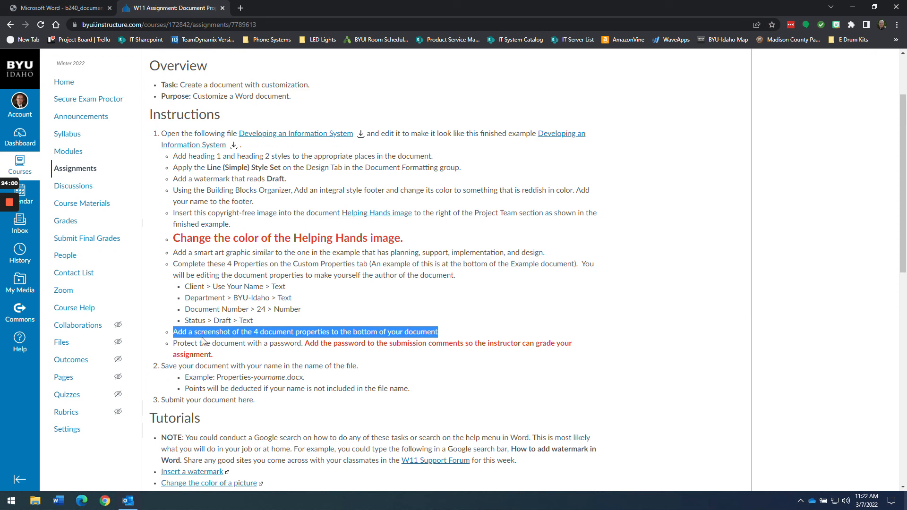
pyautogui.moveTo(174, 343); pyautogui.dragTo(212, 355)
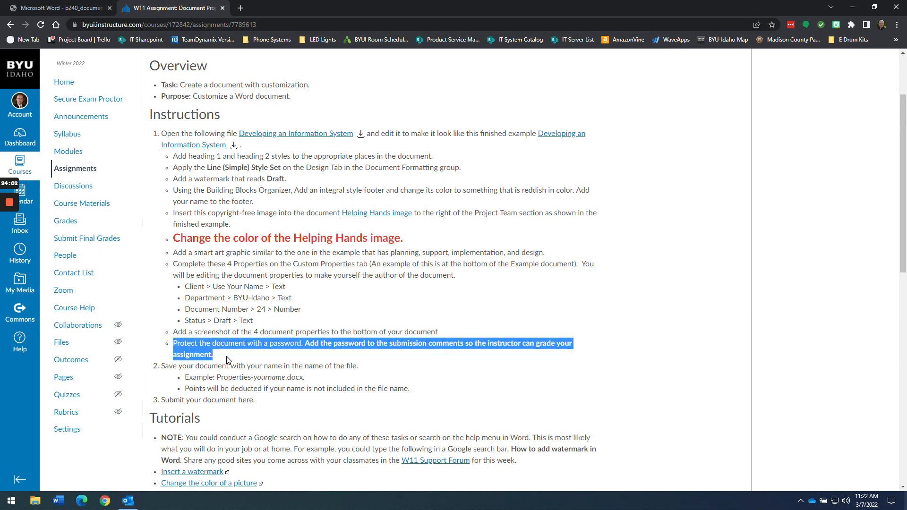
pyautogui.hotkey('alt', 'Tab')
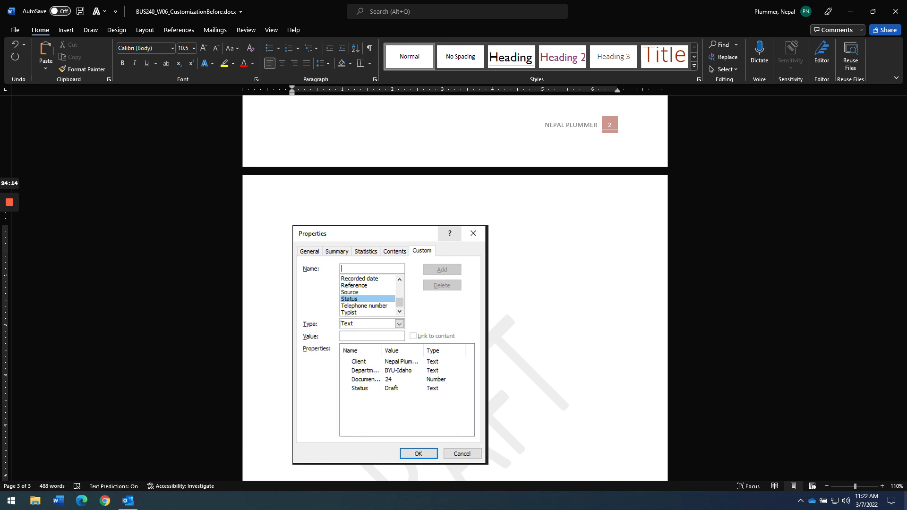
# - Encrypt the document via Protect Document, entering and confirming the password
pyautogui.click(15, 30)
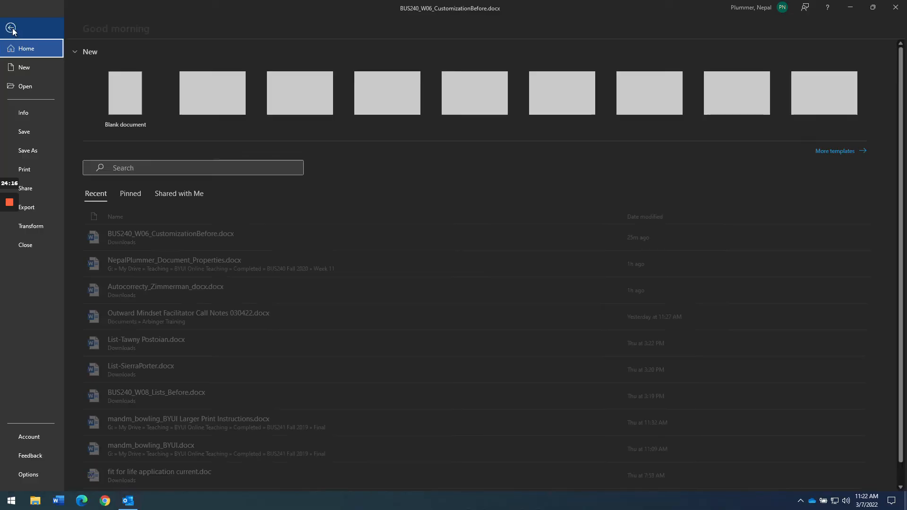
pyautogui.click(29, 117)
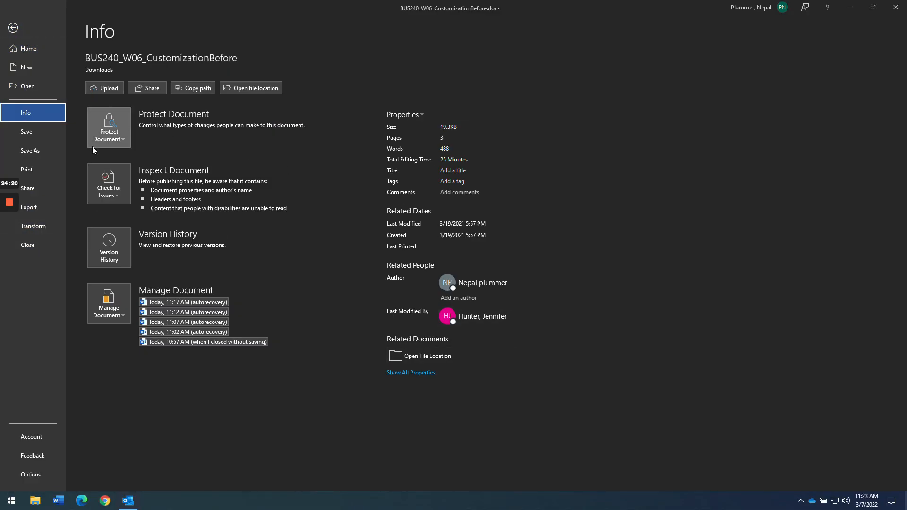
pyautogui.click(119, 138)
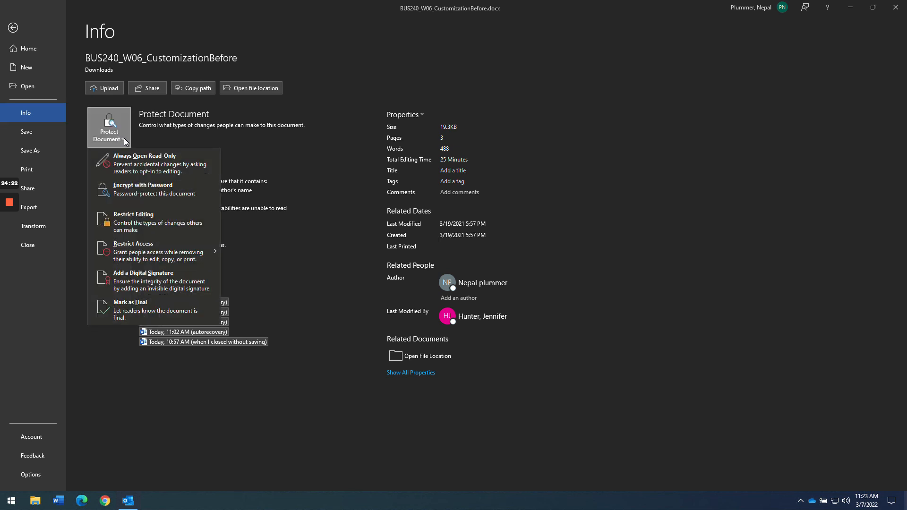
pyautogui.click(145, 197)
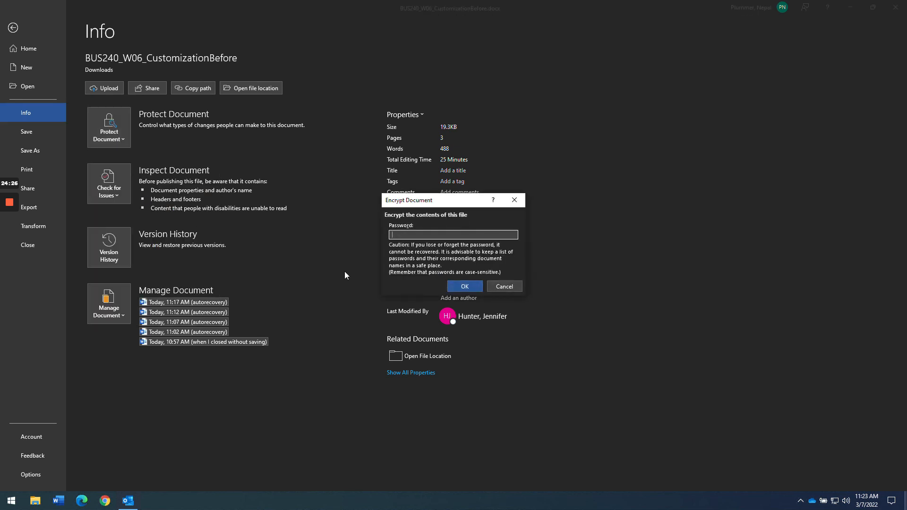
pyautogui.write('1234')
pyautogui.press('Return')
pyautogui.write('1234')
pyautogui.press('Return')
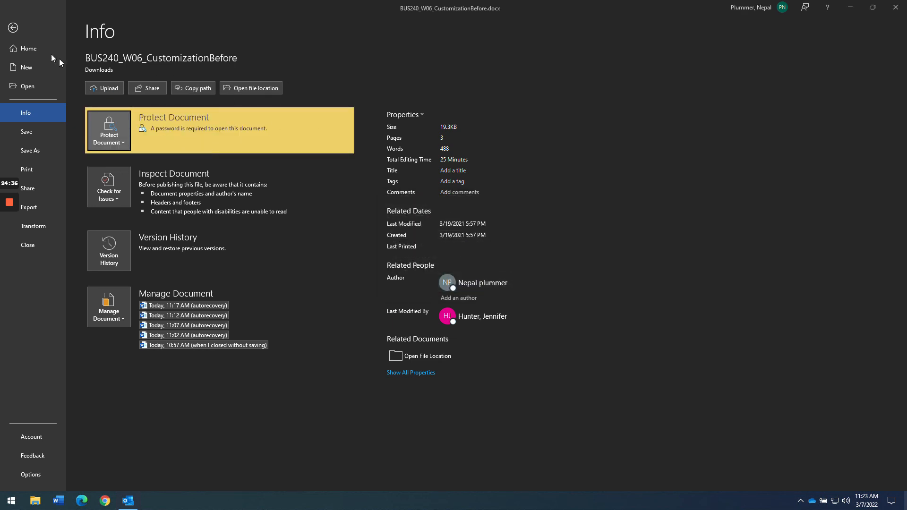
pyautogui.click(12, 29)
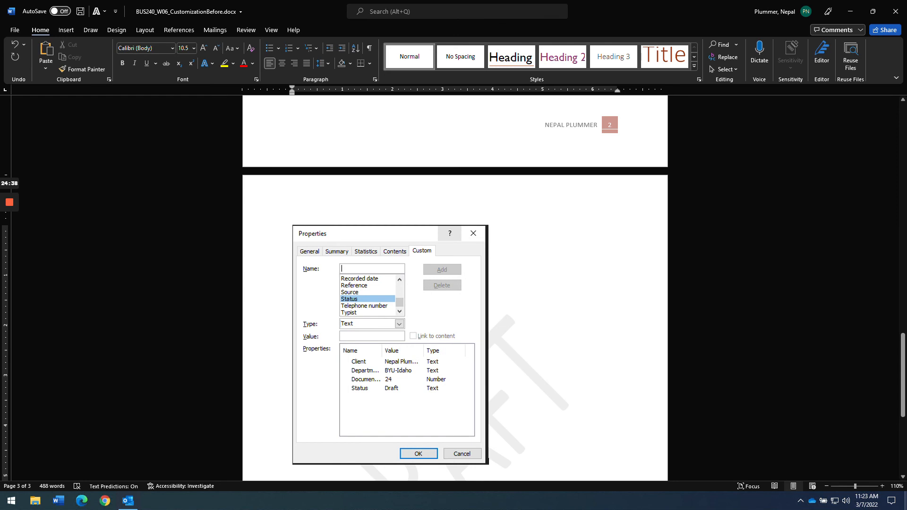
pyautogui.hotkey('alt', 'Tab')
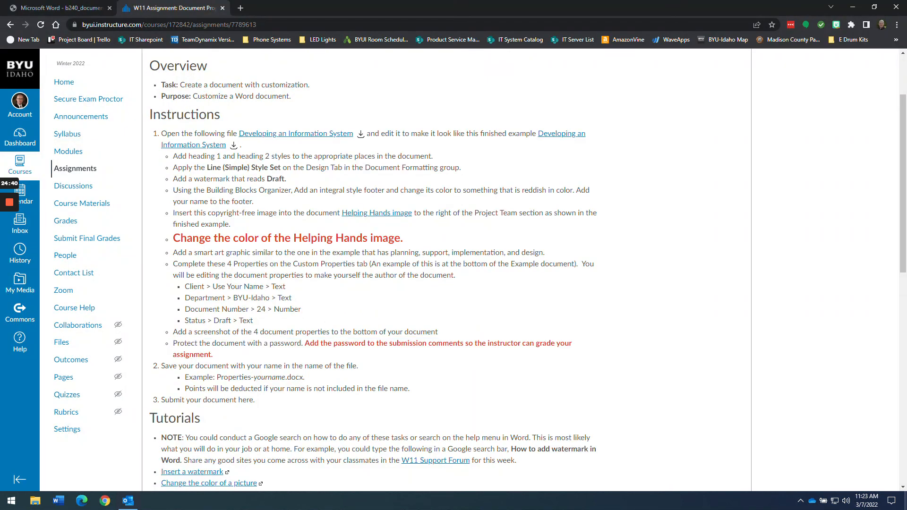
pyautogui.moveTo(305, 343); pyautogui.dragTo(219, 357)
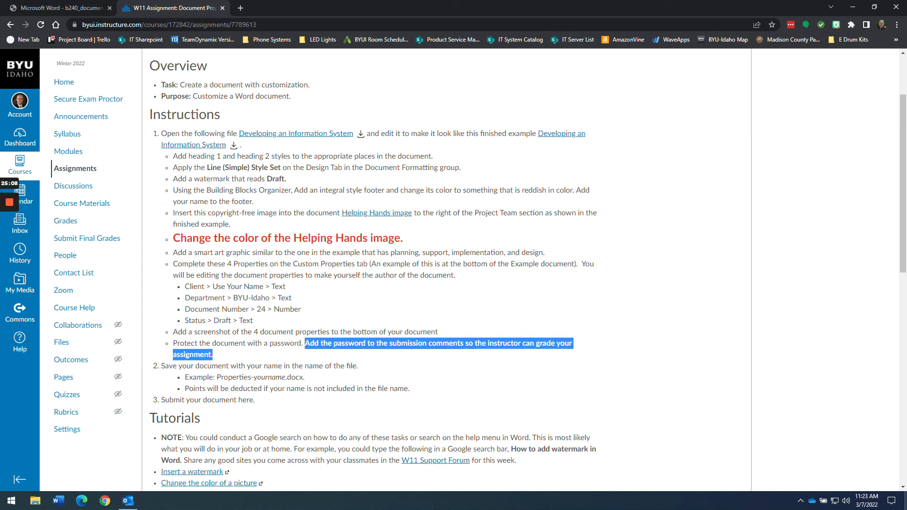
pyautogui.click(251, 286)
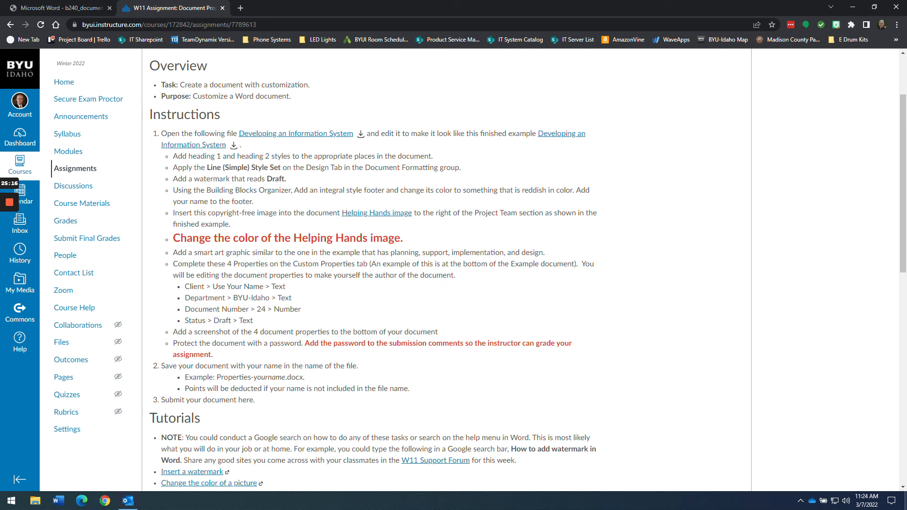
pyautogui.moveTo(12, 207)
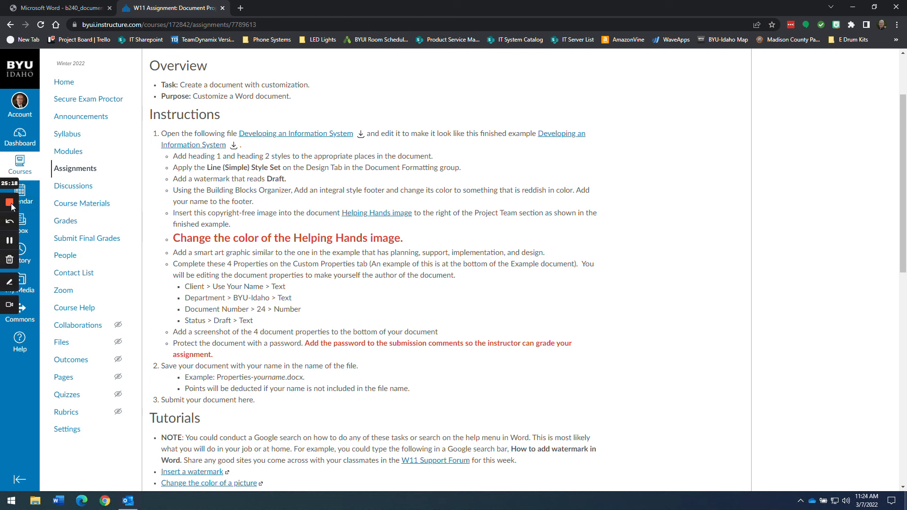